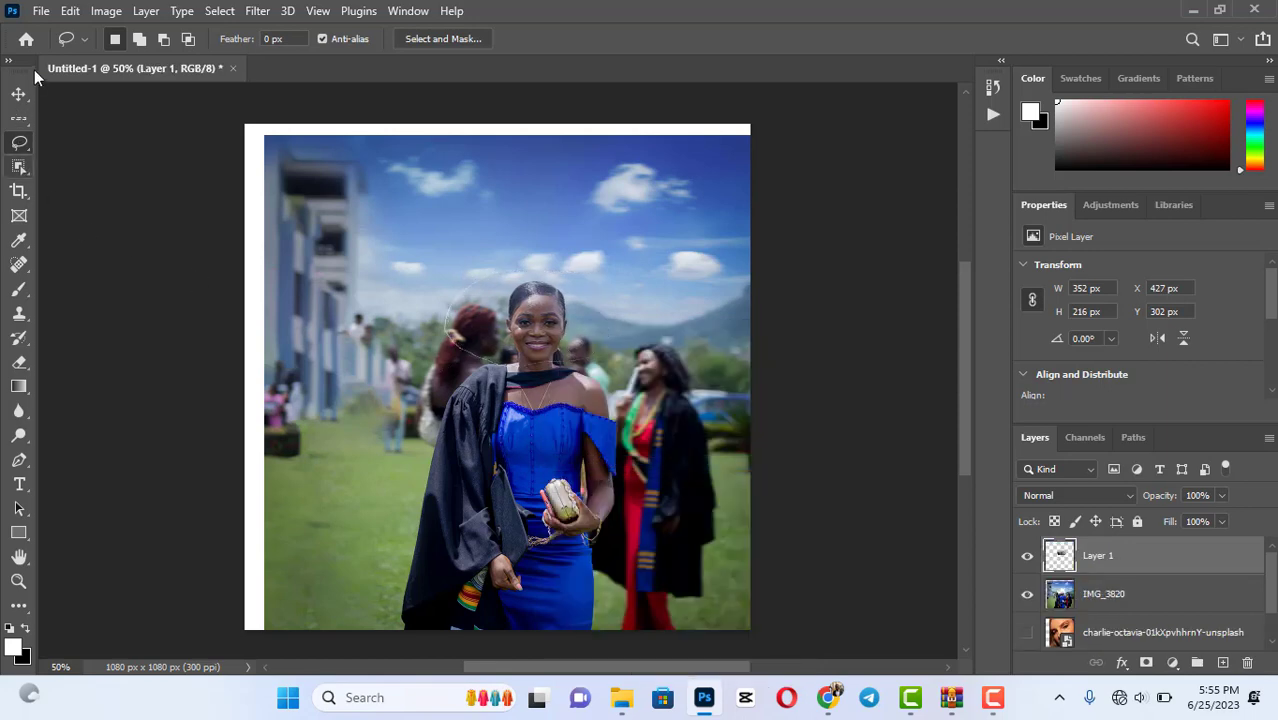
Move the cut-out head piece on Layer 1 away from the woman, up over the building and sky.
left_click(20, 95)
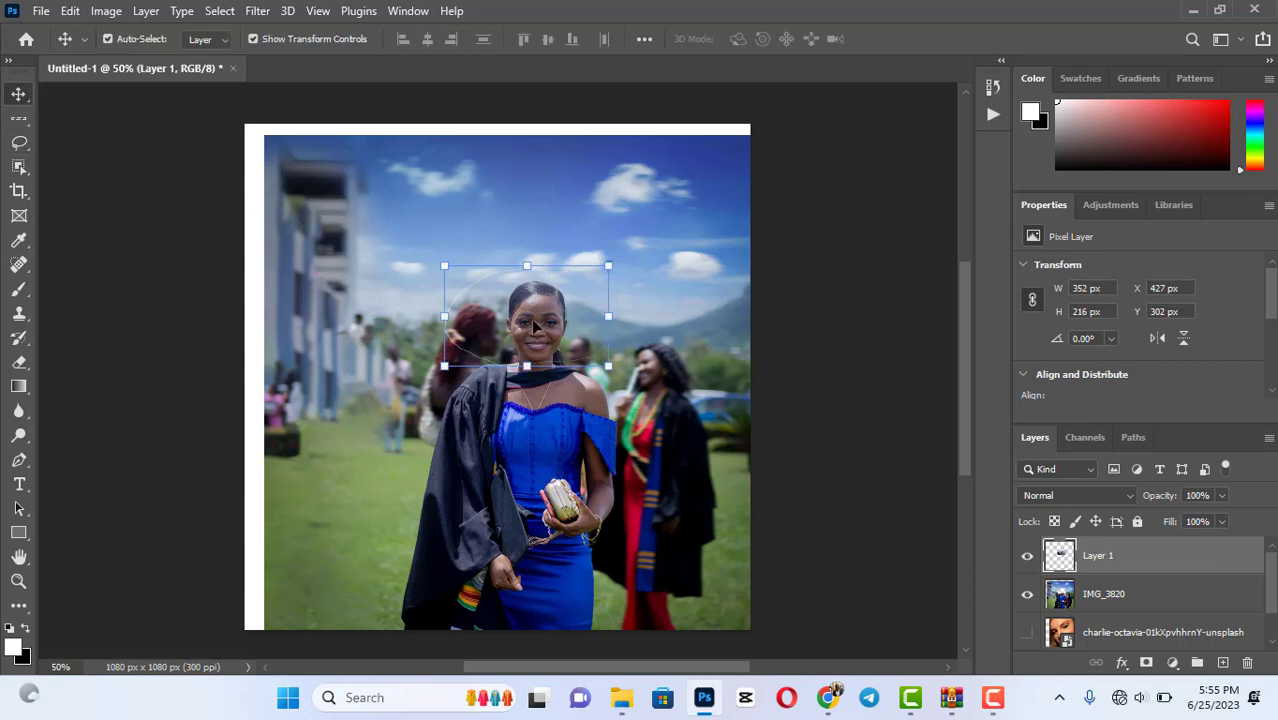
left_click_drag(535, 325, 400, 251)
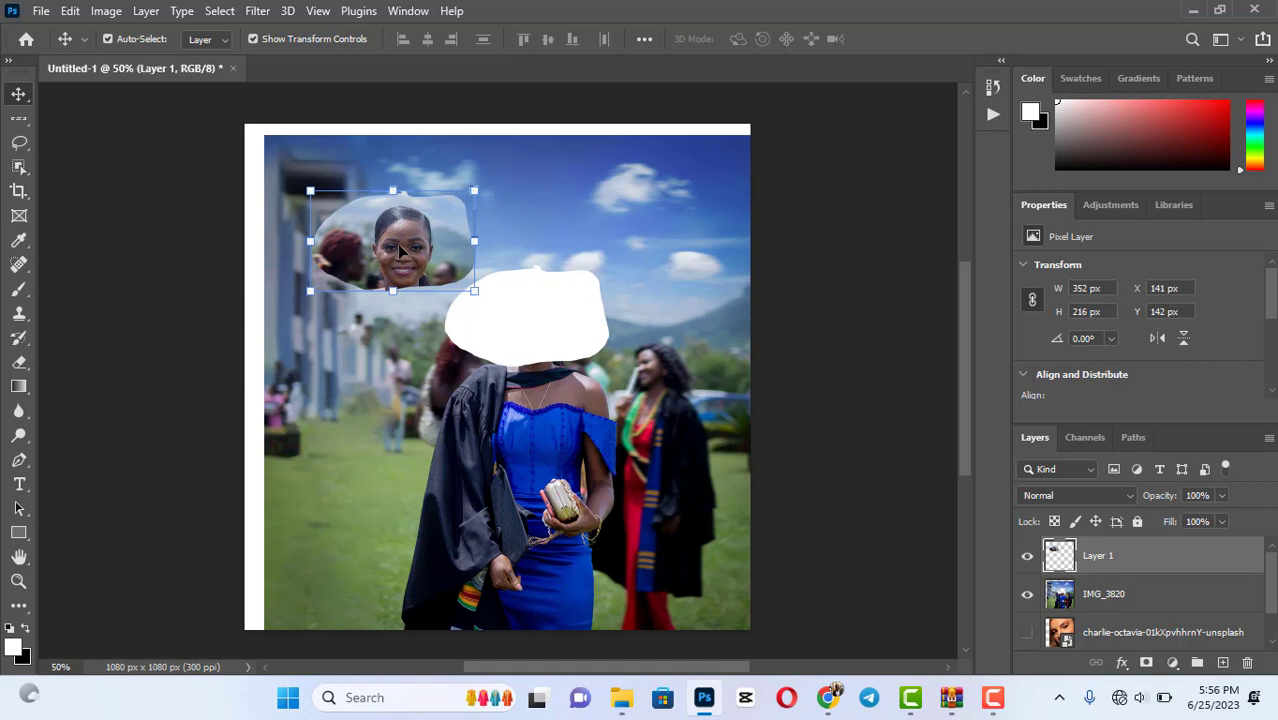
Undo the head piece's move, its cut to a separate layer, and the lasso selection around the head.
left_click(21, 145)
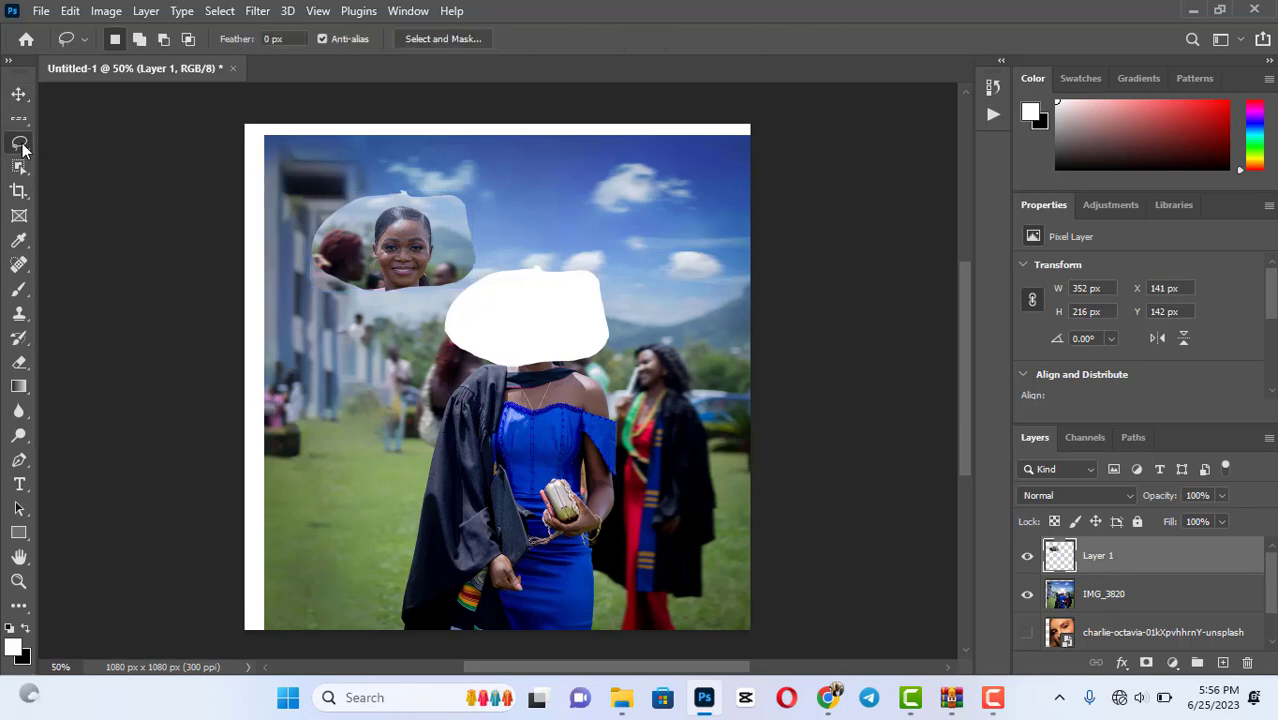
key("ctrl+z")
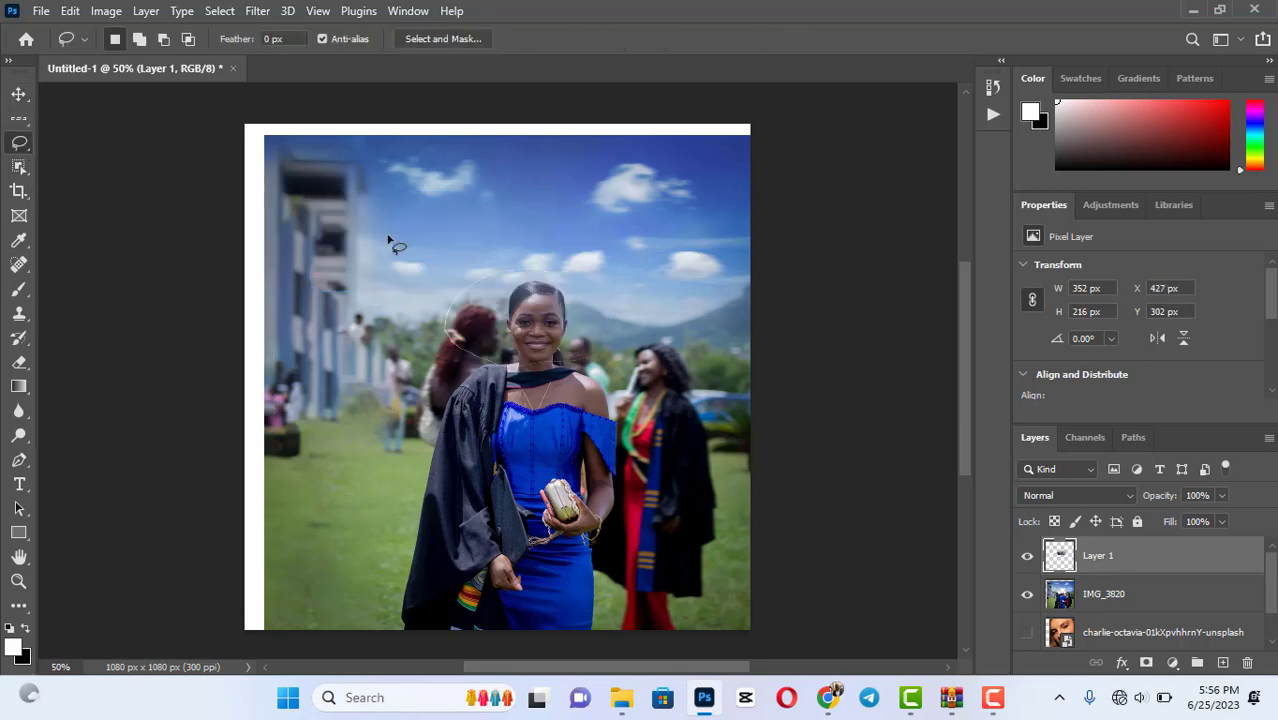
key("ctrl+z")
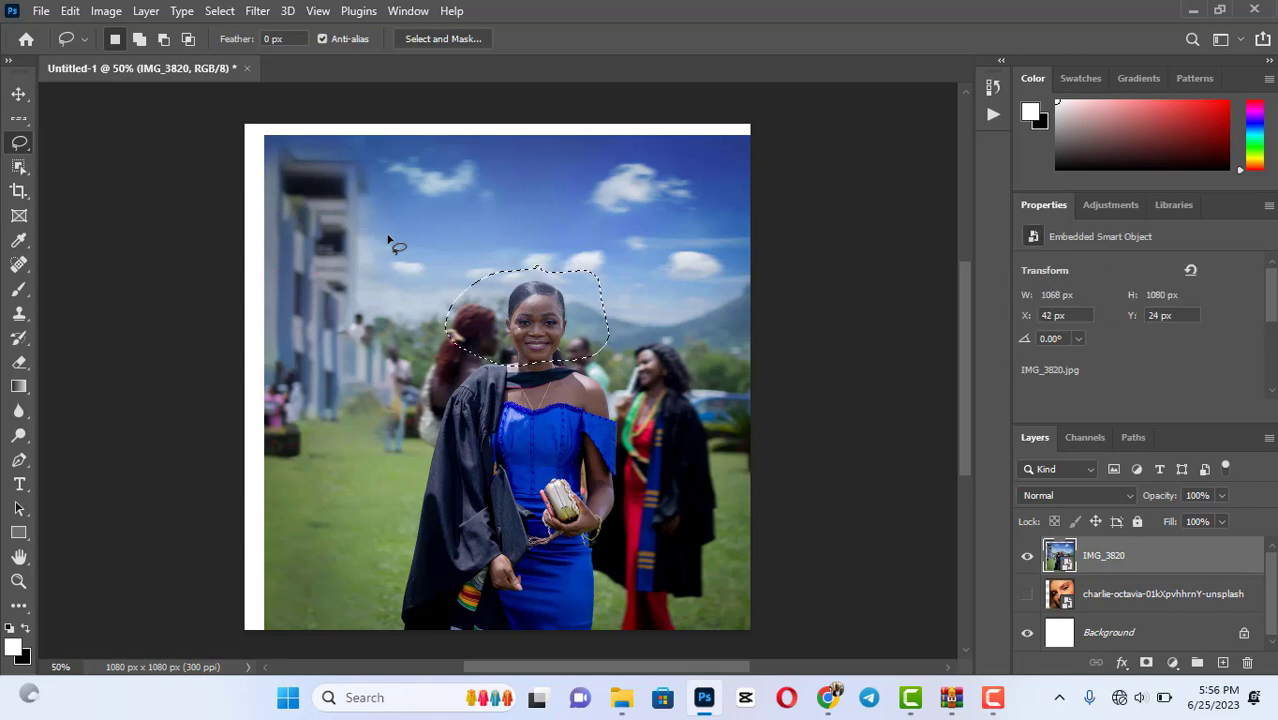
key("ctrl+z")
Outline a four-sided selection from the building across the sky to the central woman's face with the Polygonal Lasso Tool.
right_click(20, 146)
left_click(70, 162)
right_click(26, 147)
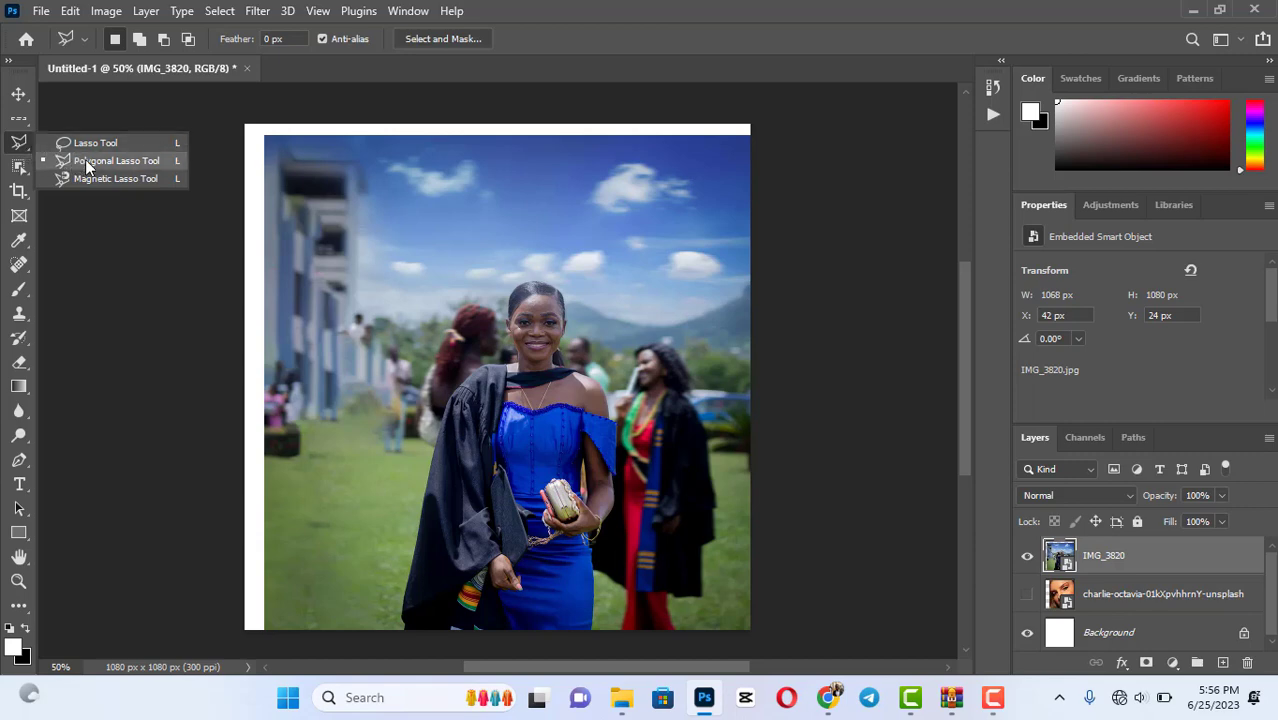
left_click(127, 160)
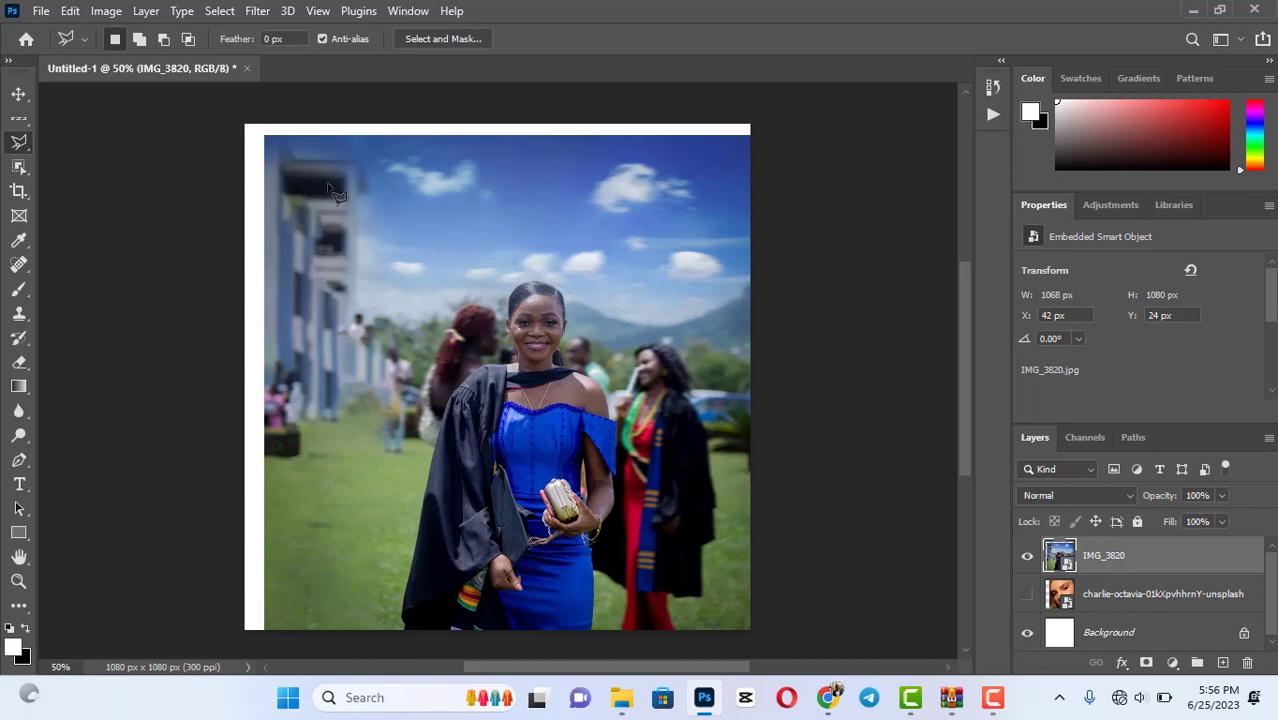
left_click(255, 274)
left_click(549, 131)
left_click(576, 314)
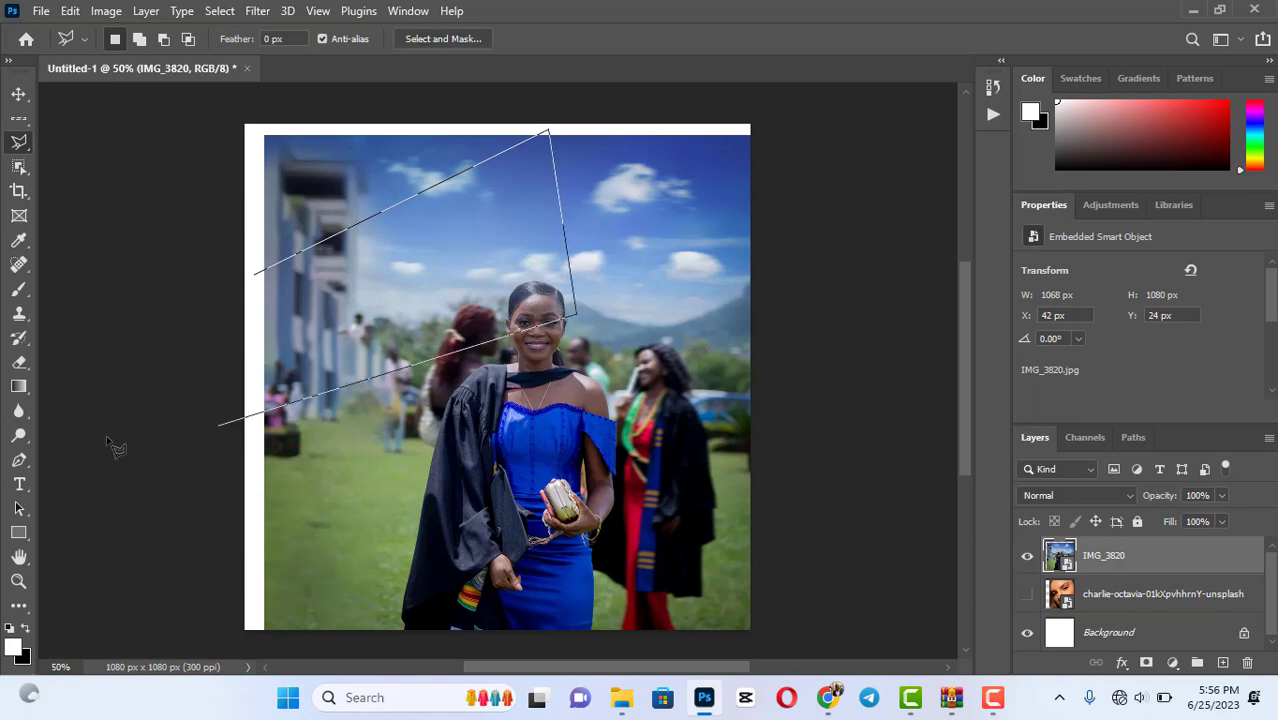
left_click(256, 379)
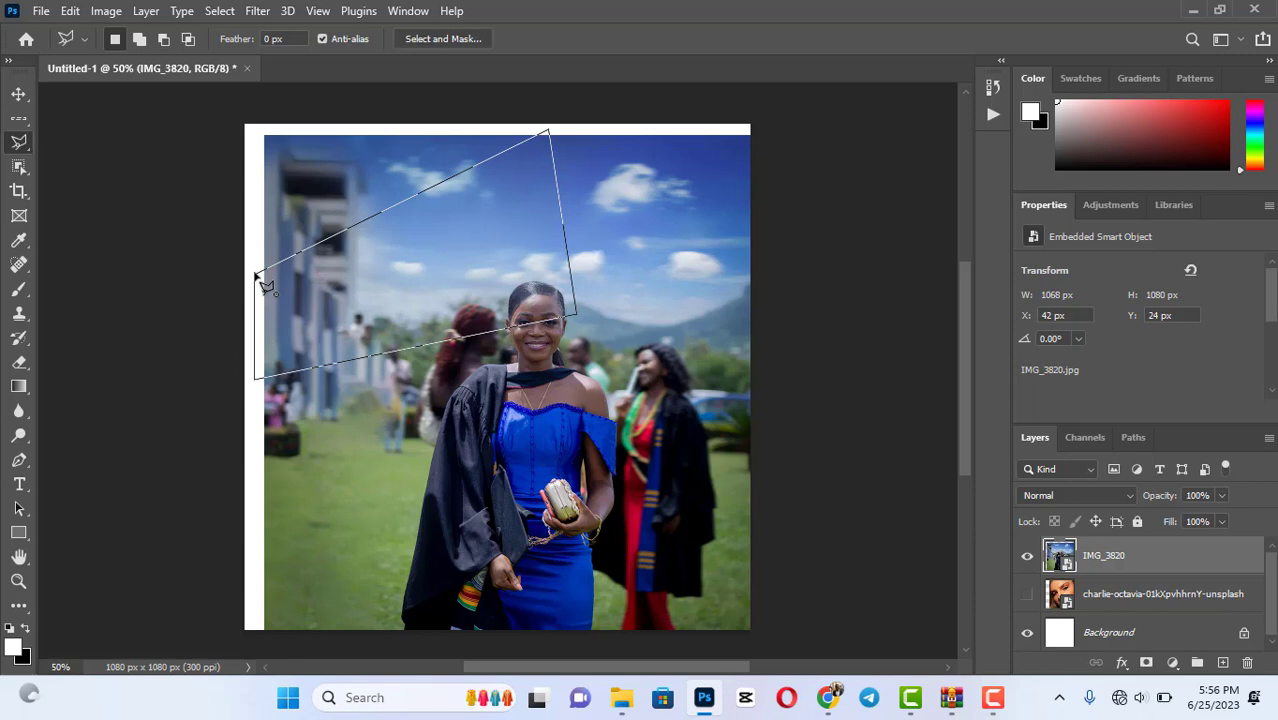
left_click(257, 274)
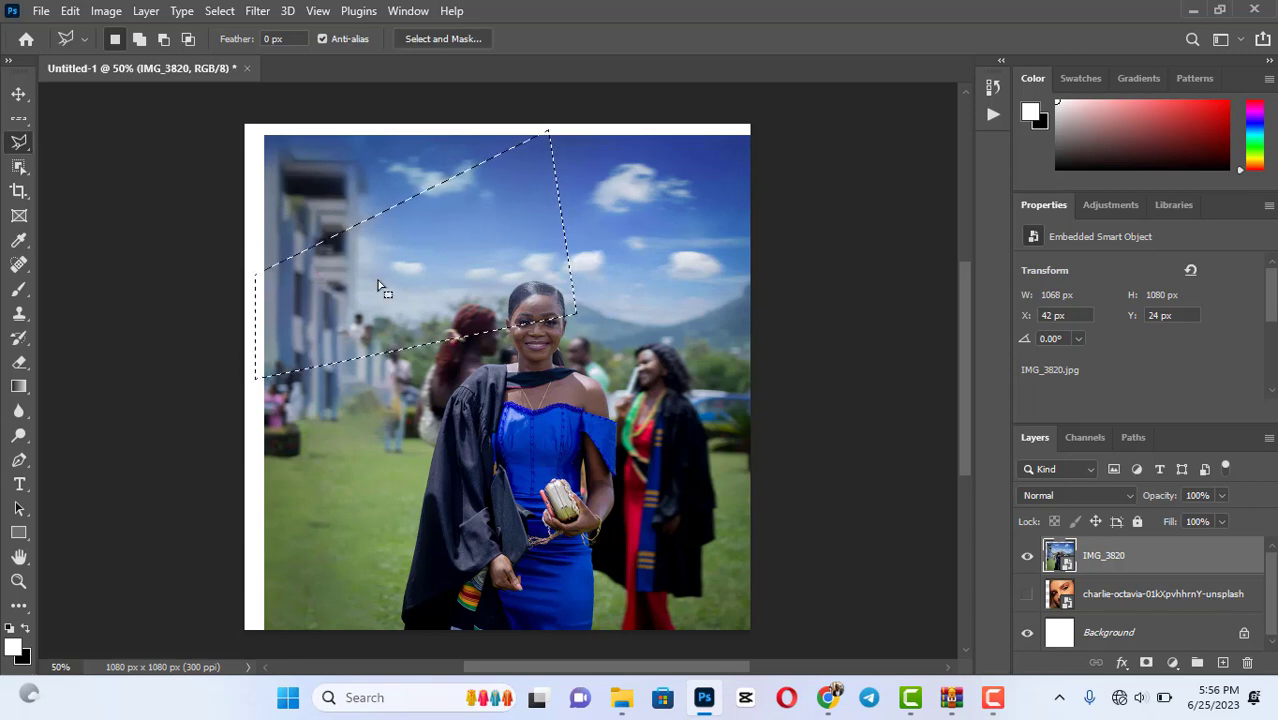
Rasterize the IMG_3820 layer.
right_click(378, 282)
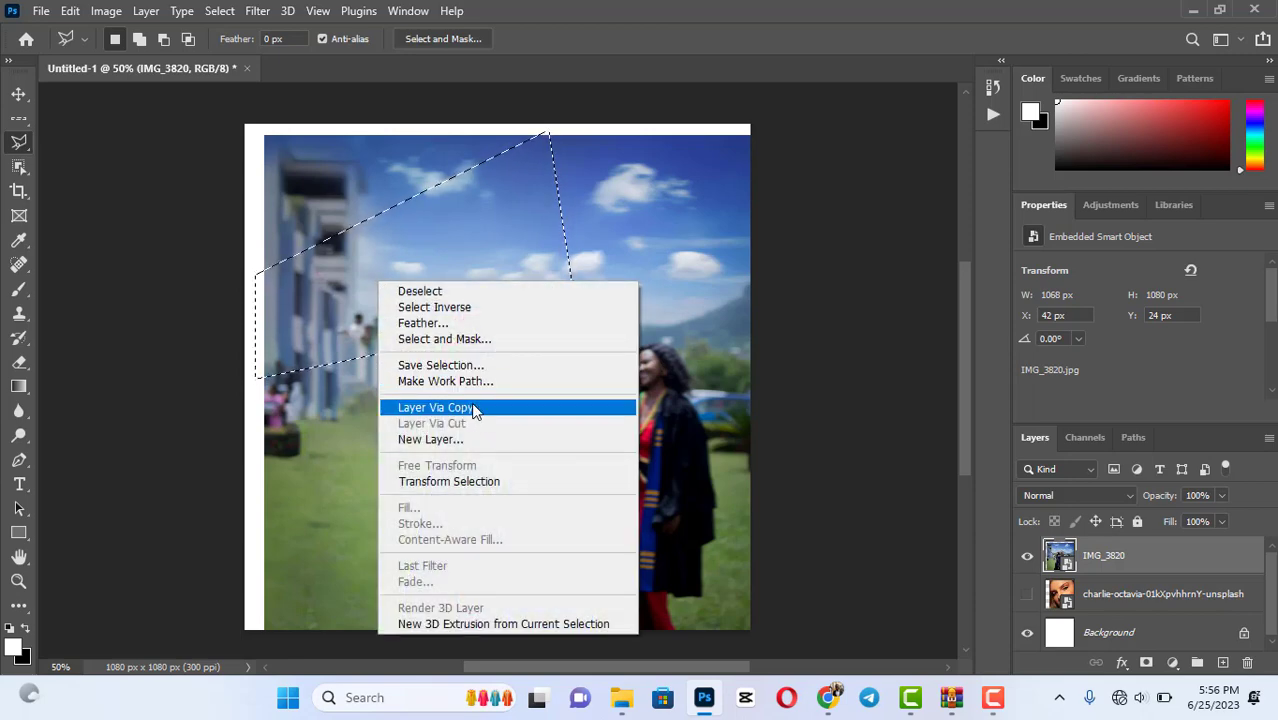
right_click(1171, 553)
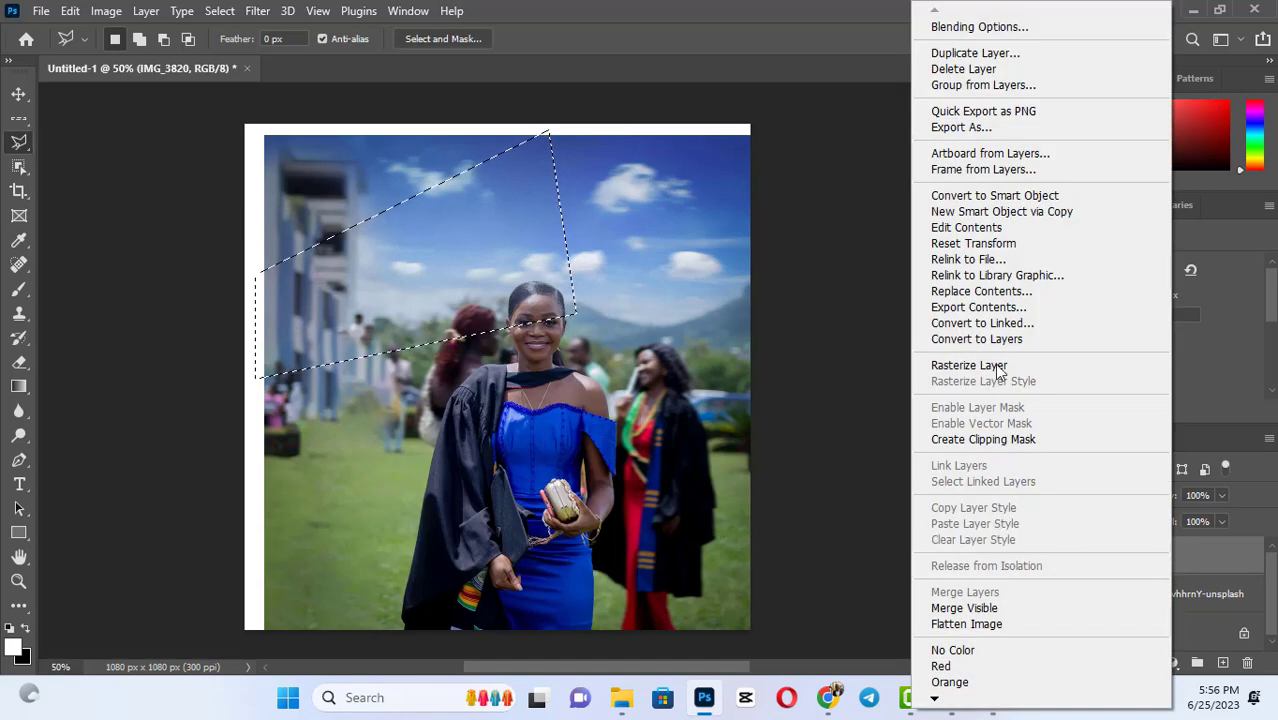
left_click(997, 366)
Cut the four-sided selection to a new layer with Layer Via Cut and try moving the piece.
right_click(417, 288)
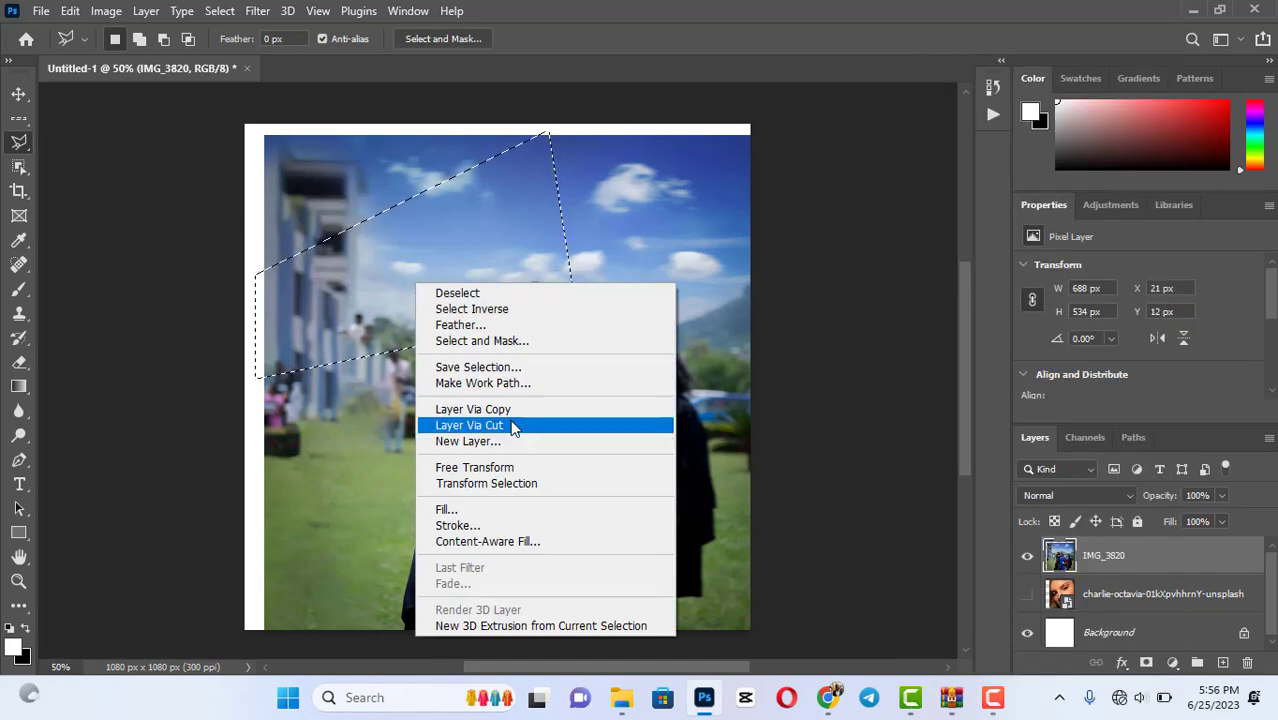
left_click(512, 427)
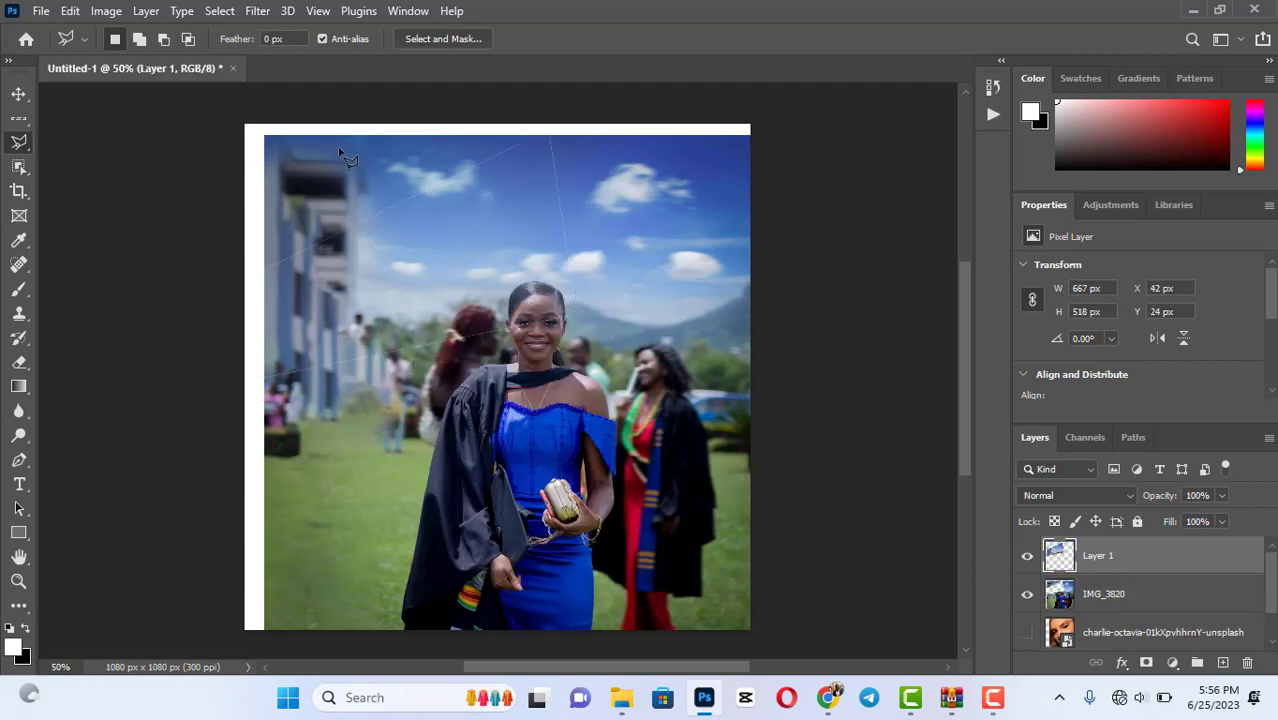
left_click(19, 96)
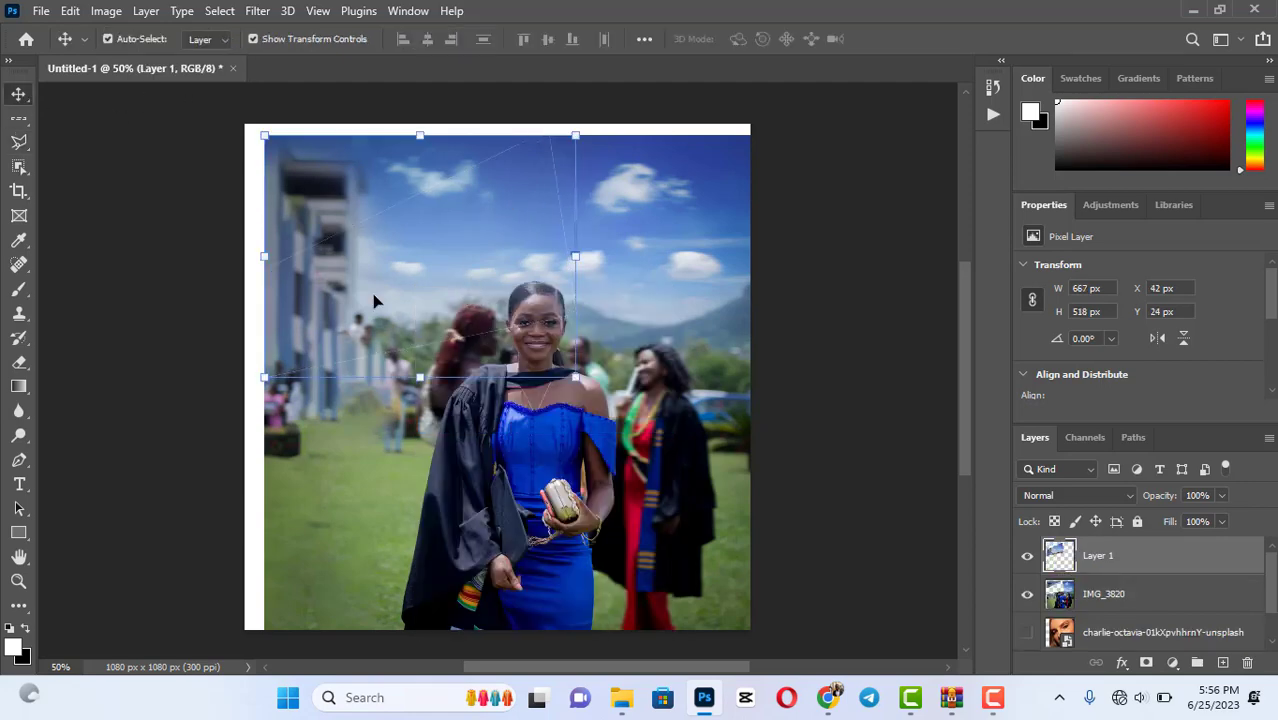
left_click_drag(416, 268, 411, 308)
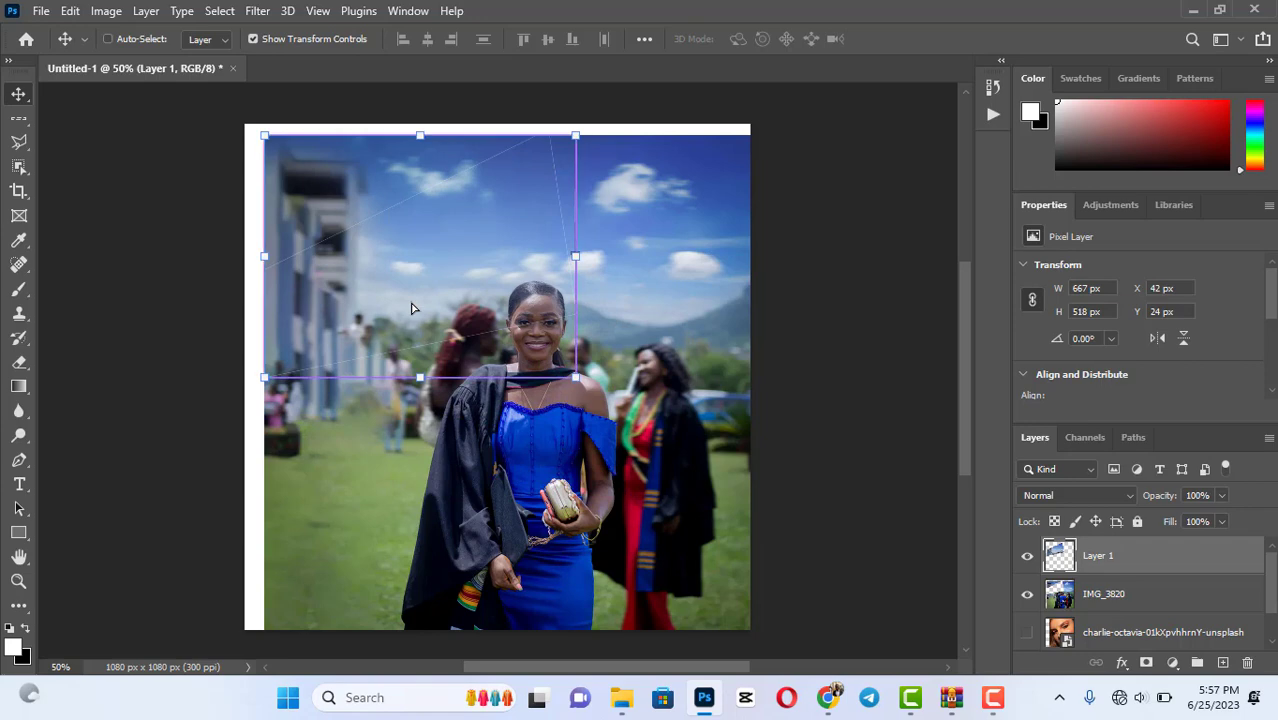
Undo the Layer Via Cut and deselect the four-sided area.
key("ctrl+e")
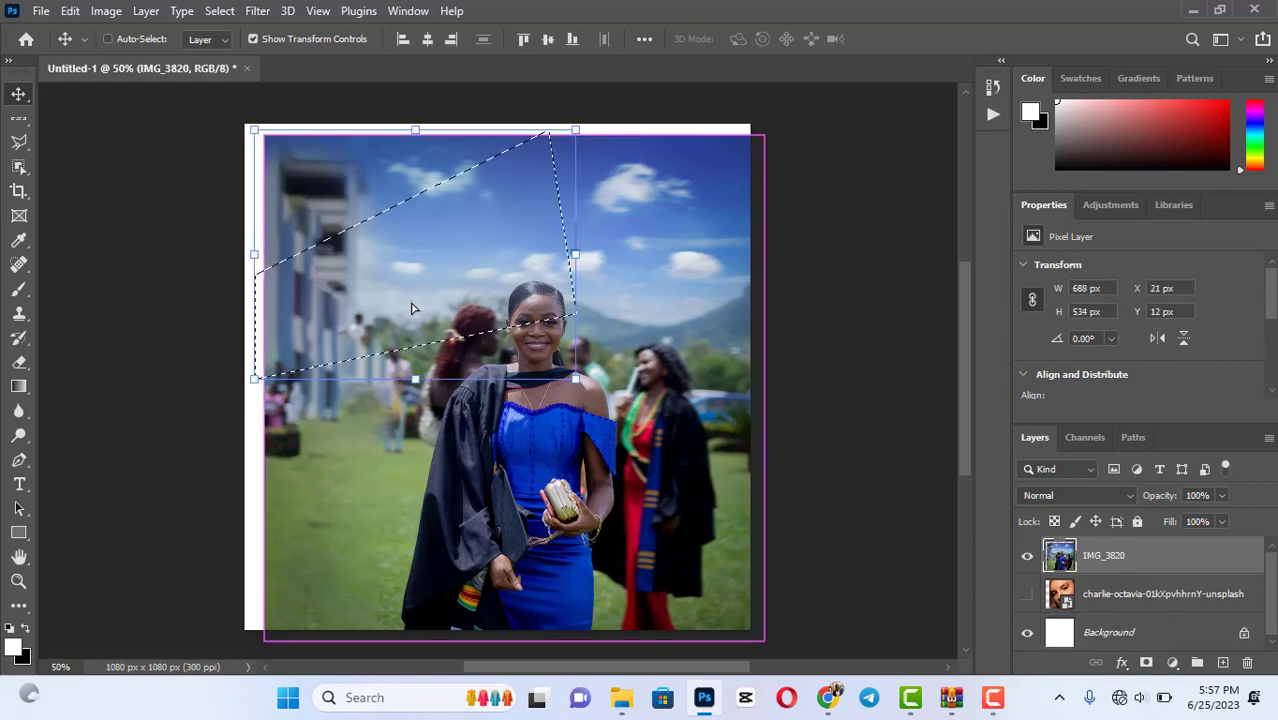
key("ctrl+d")
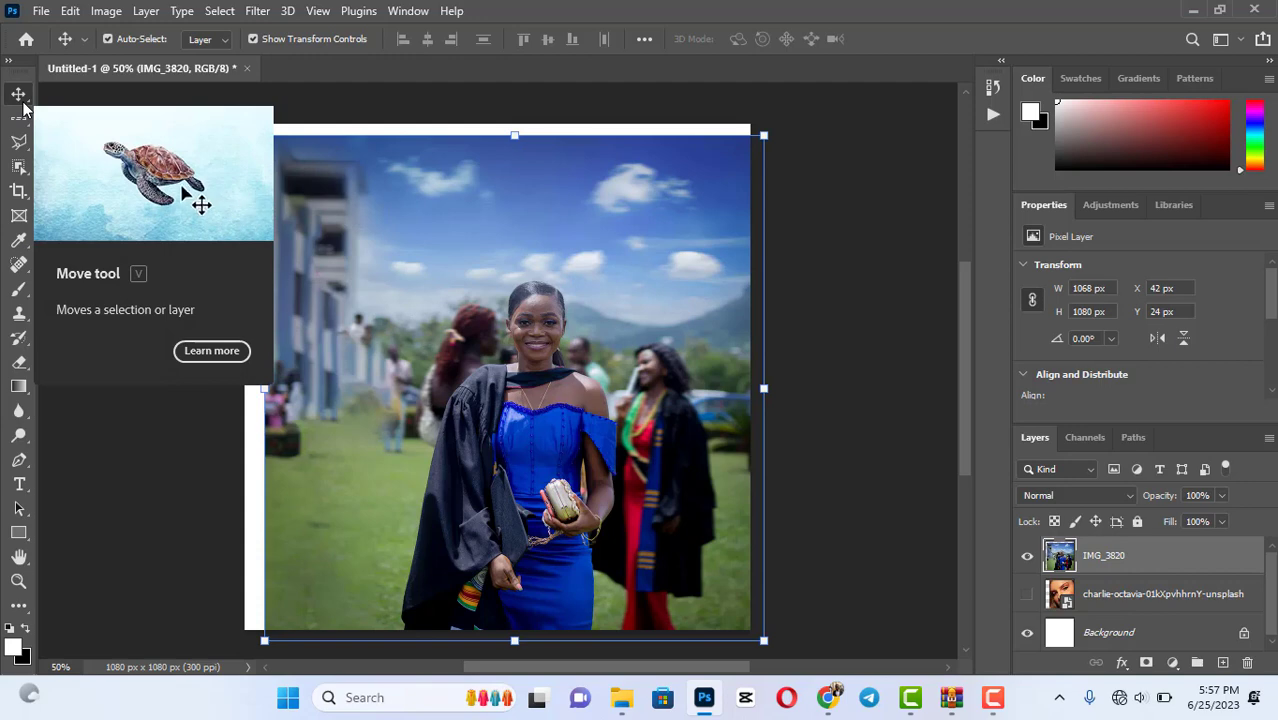
Select the woman in the blue dress with an Object Selection rectangle about 410 by 792 px, and clear the selection.
left_click(18, 166)
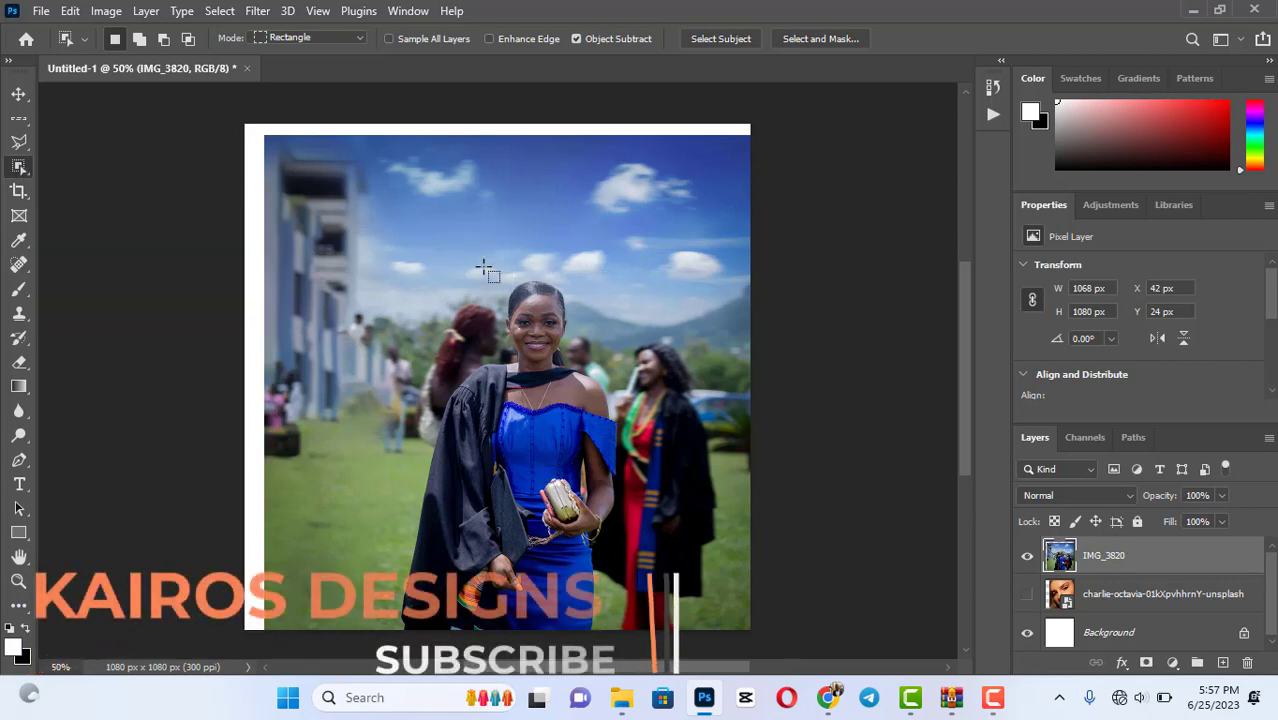
left_click_drag(426, 259, 619, 630)
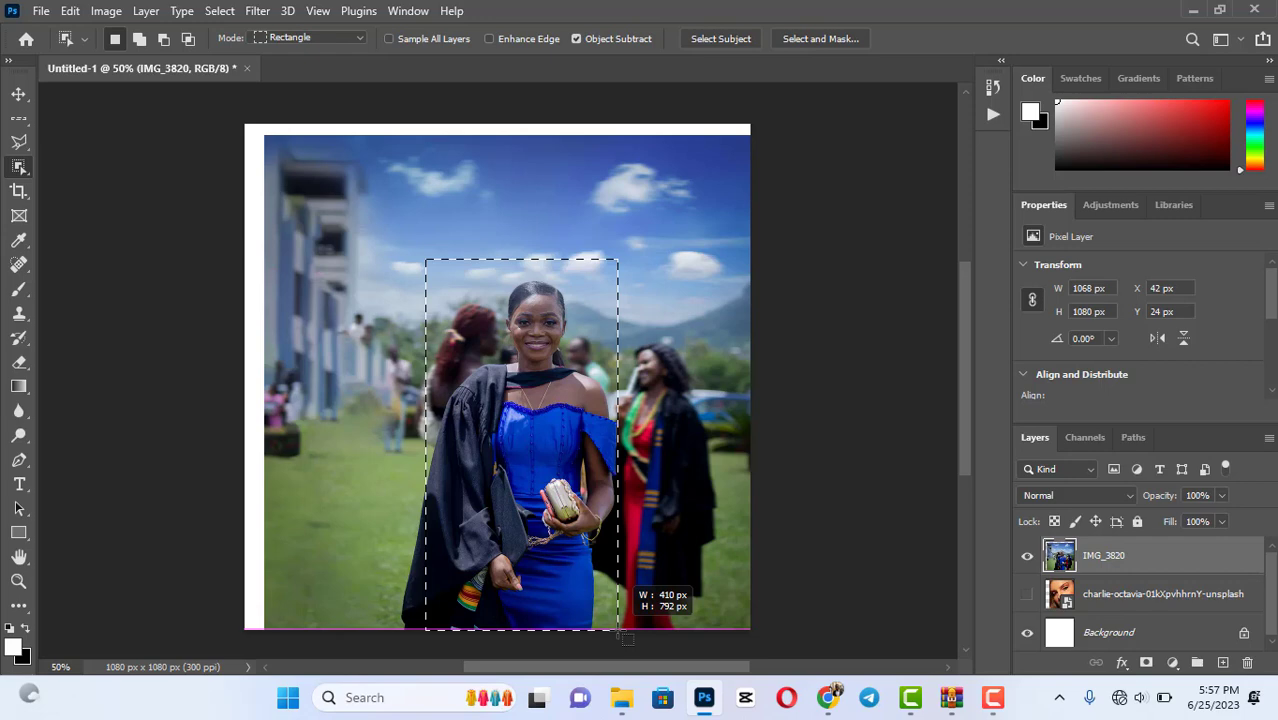
left_click_drag(619, 630, 619, 630)
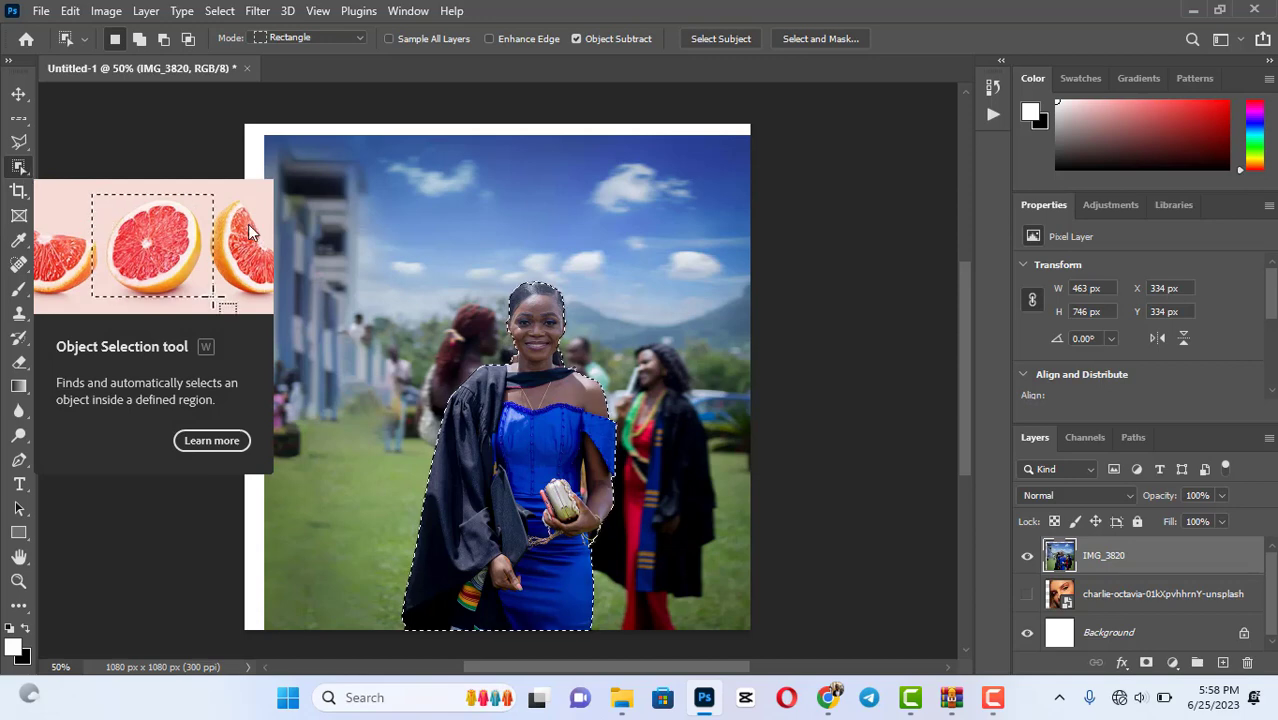
right_click(542, 380)
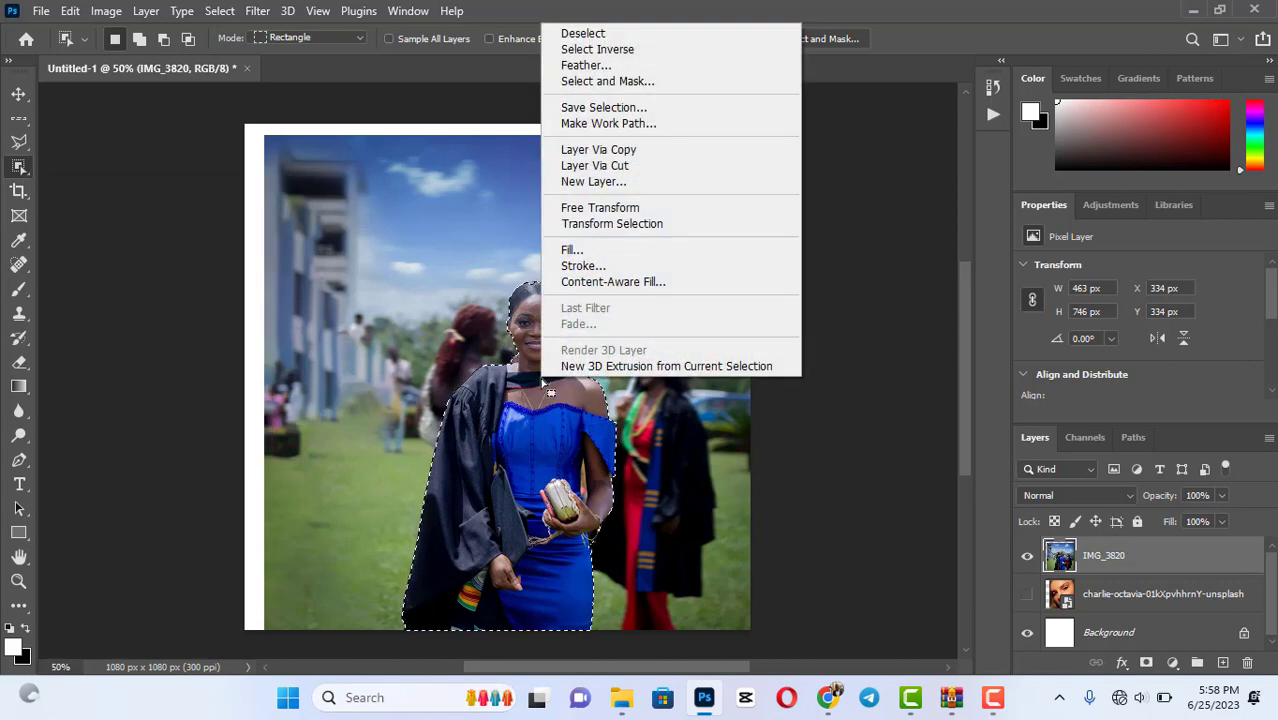
left_click(570, 38)
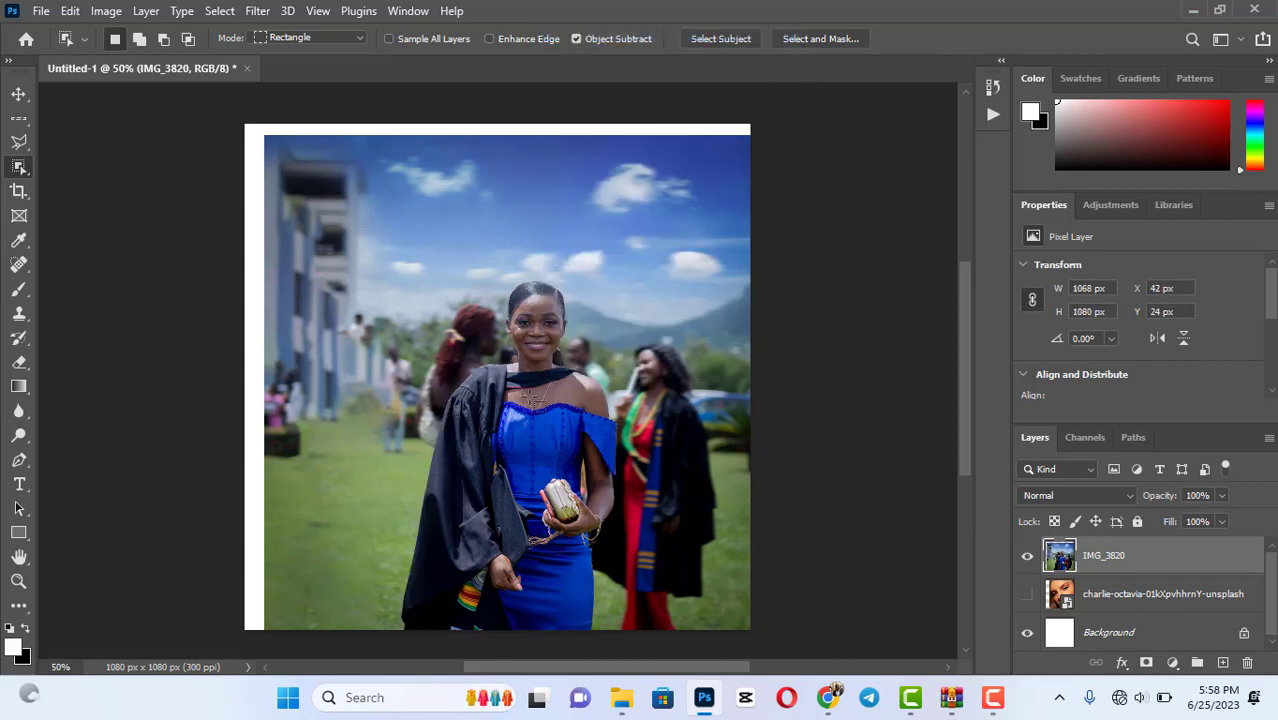
Select the woman in the blue dress, including her gown and shoulder, by painting over her with the Quick Selection Tool.
right_click(20, 168)
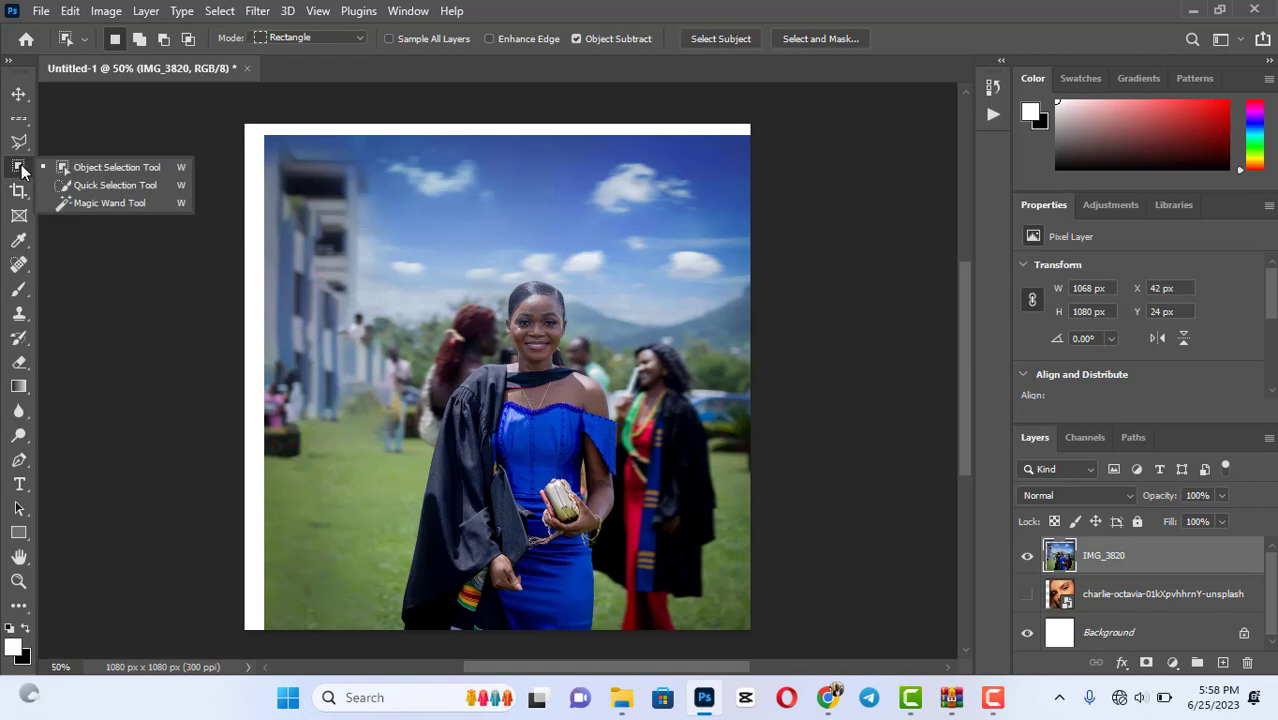
left_click(78, 187)
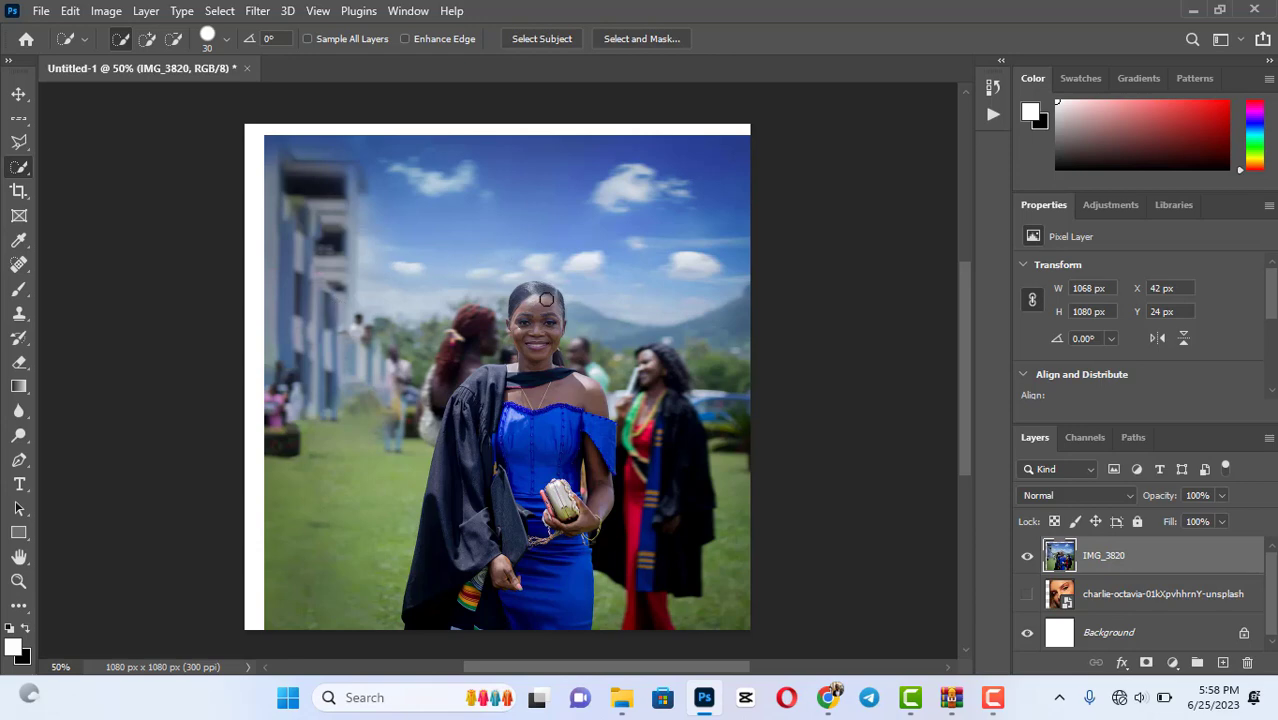
mouse_move(546, 299)
left_mouse_down()
mouse_move(530, 300)
mouse_move(524, 368)
mouse_move(472, 395)
mouse_move(464, 445)
mouse_move(437, 470)
mouse_move(500, 610)
mouse_move(500, 470)
left_mouse_up()
mouse_move(416, 535)
left_mouse_down()
mouse_move(530, 505)
mouse_move(580, 392)
mouse_move(592, 411)
mouse_move(565, 389)
mouse_move(578, 388)
left_mouse_up()
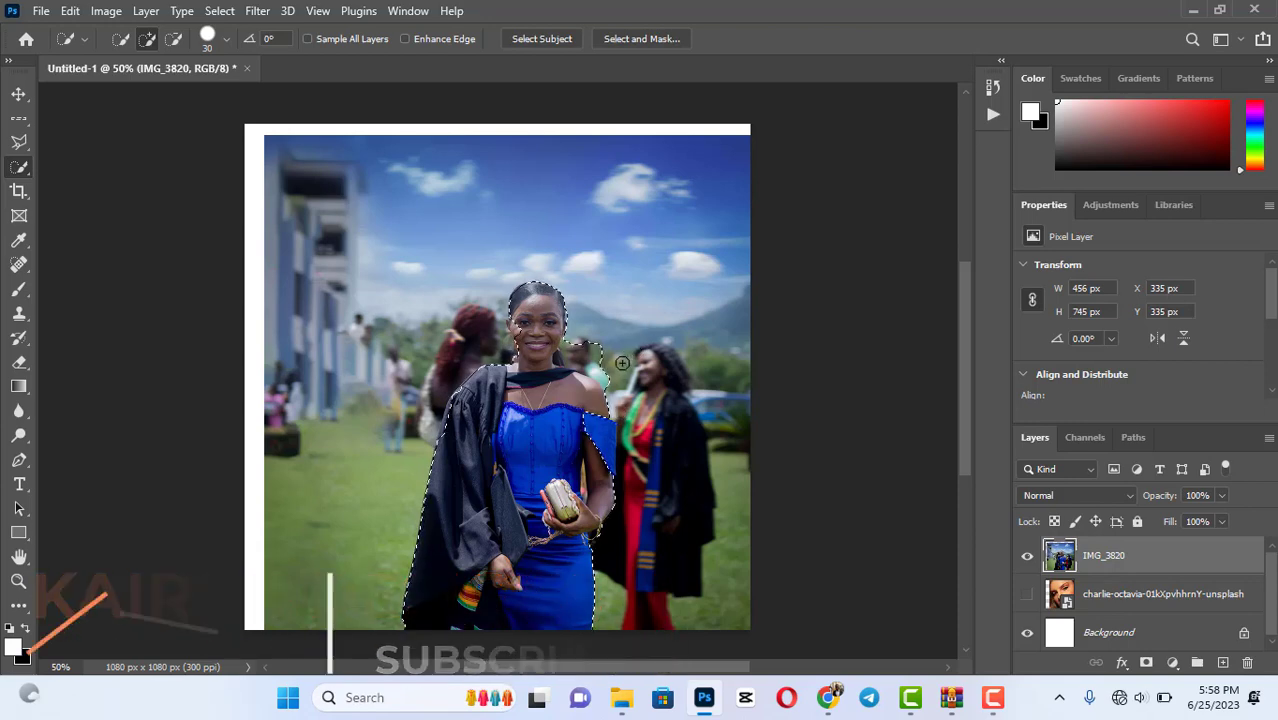
Subtract the background person beside the woman's neck and shoulder from the quick selection.
key("alt")
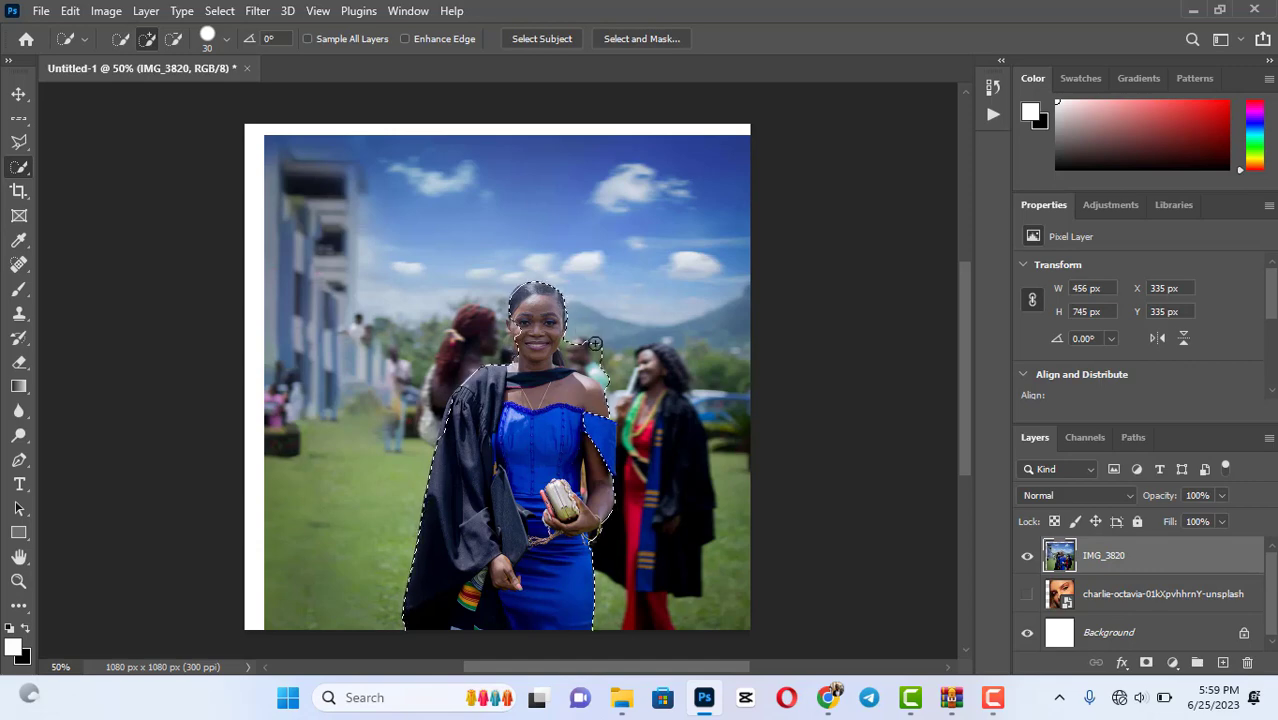
key("alt")
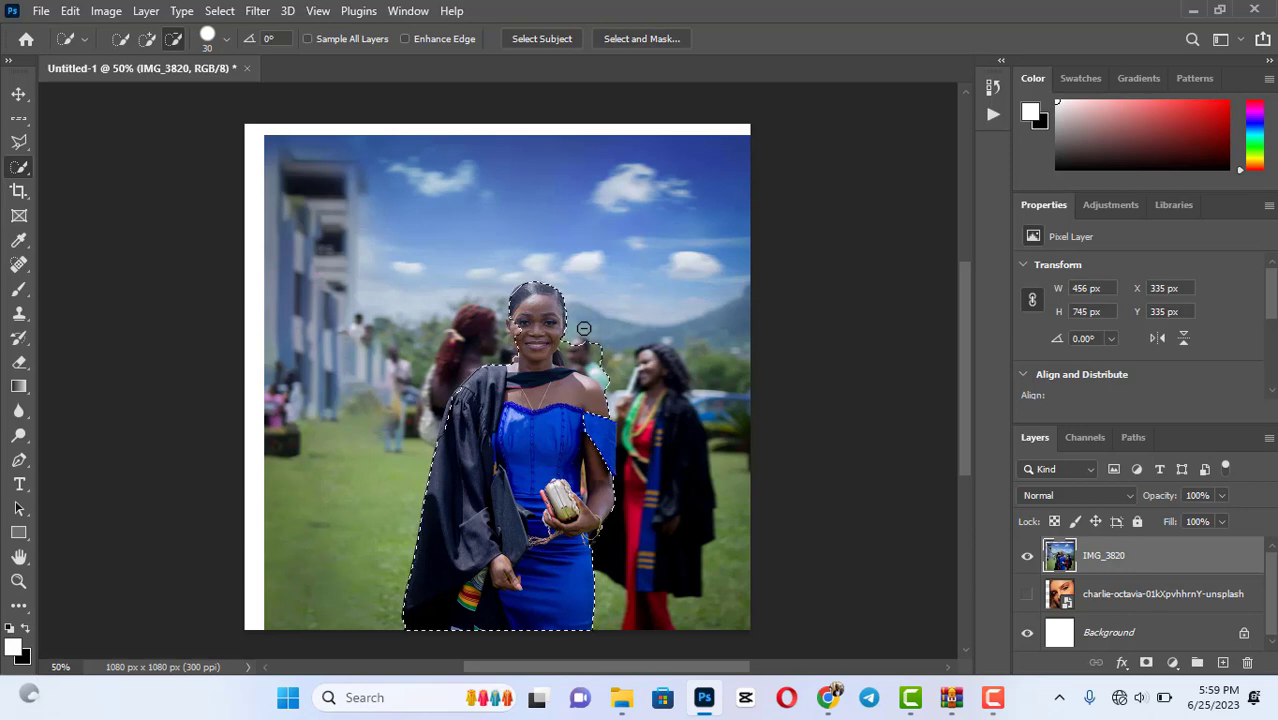
left_click_drag(571, 338, 599, 359)
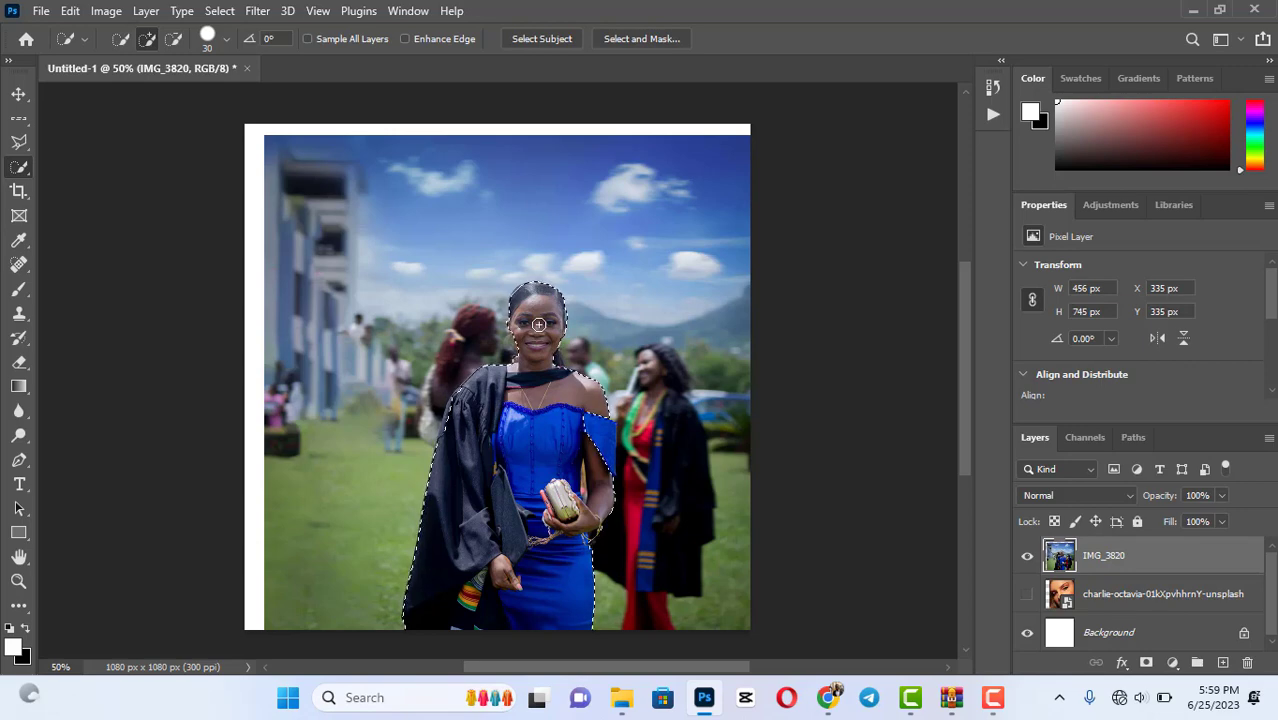
Switch to the Magic Wand Tool and clear the selection around the woman.
right_click(24, 170)
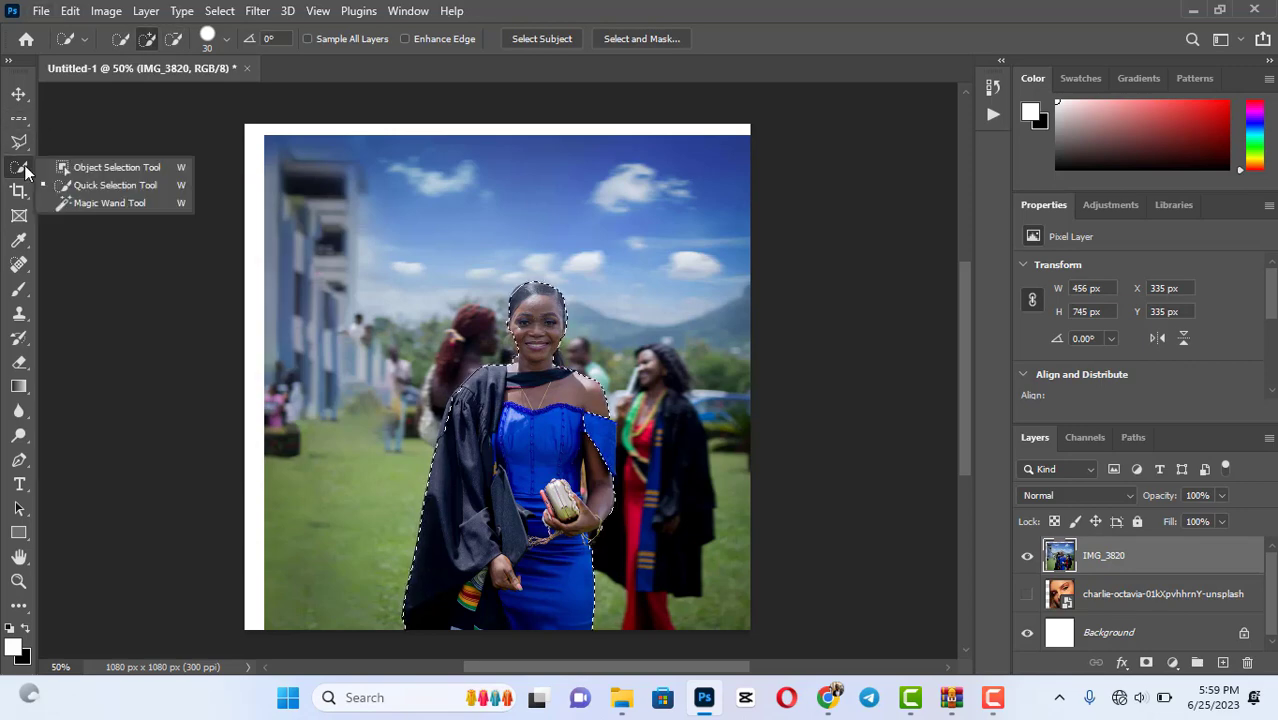
left_click(98, 204)
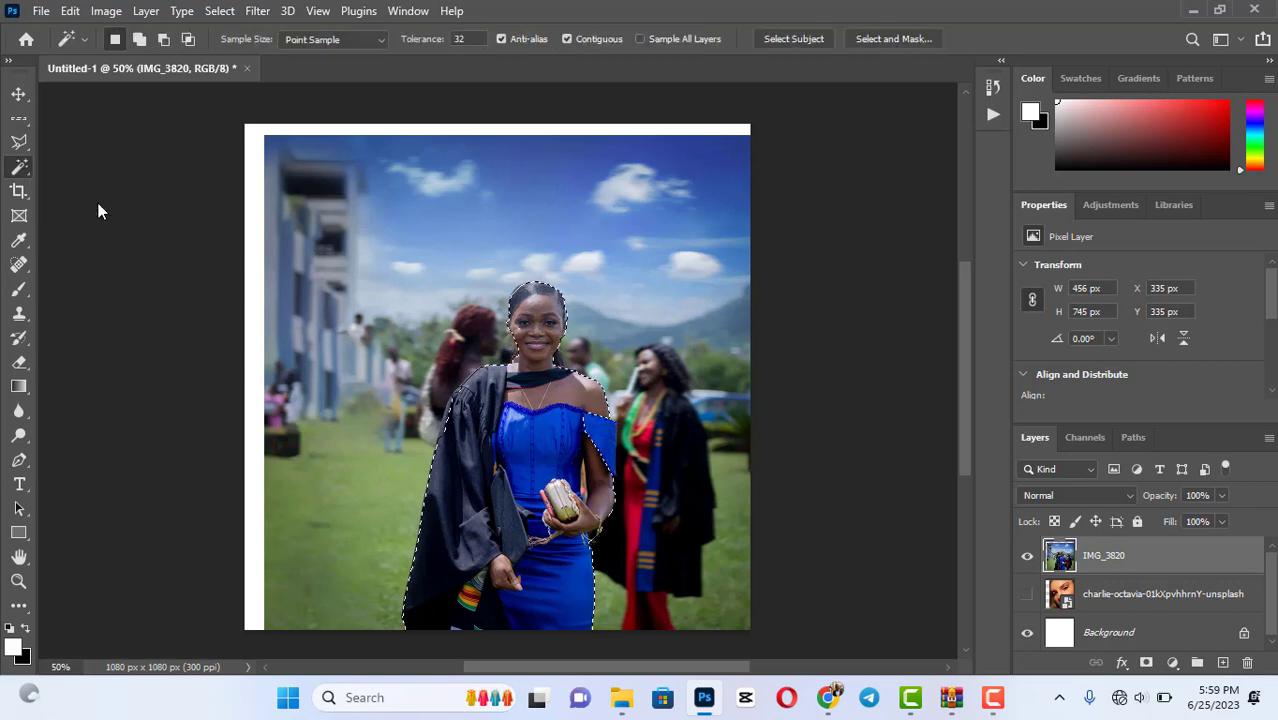
right_click(546, 420)
left_click(510, 417)
key("ctrl+d")
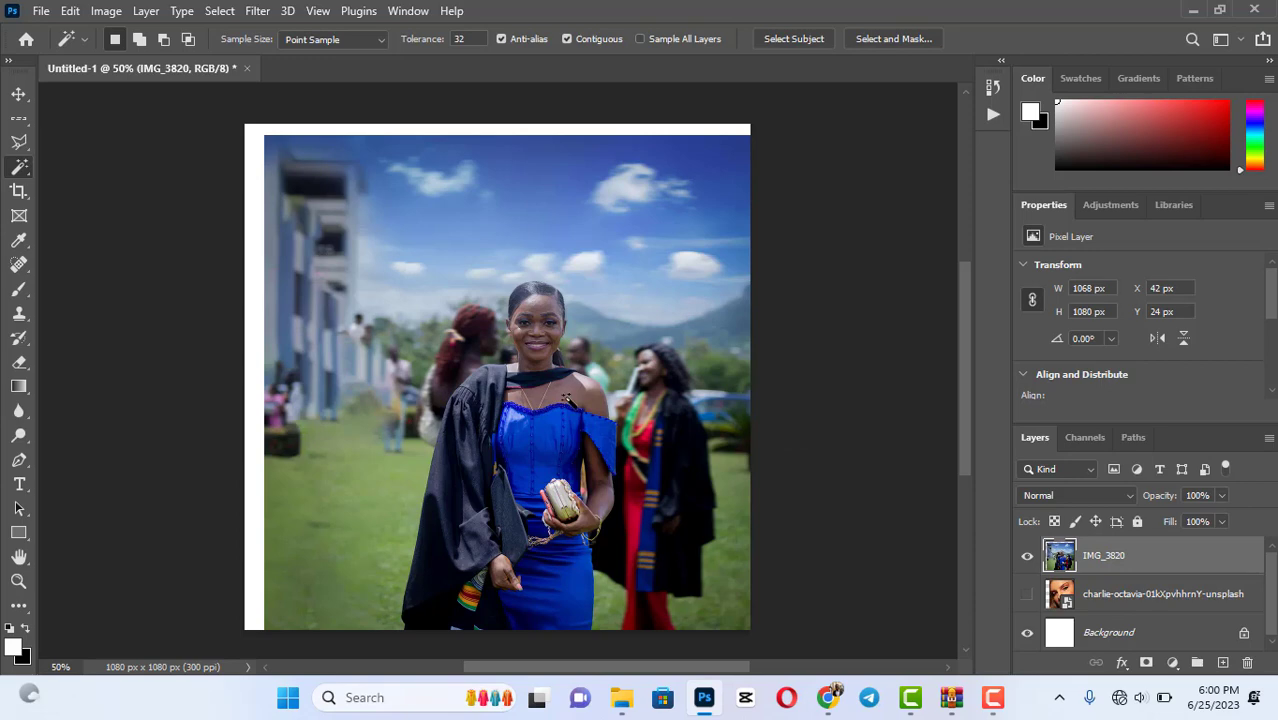
Sample the woman's shoulder, the blue dress bodice and her face in turn with the Magic Wand at tolerance 32.
left_click(566, 397)
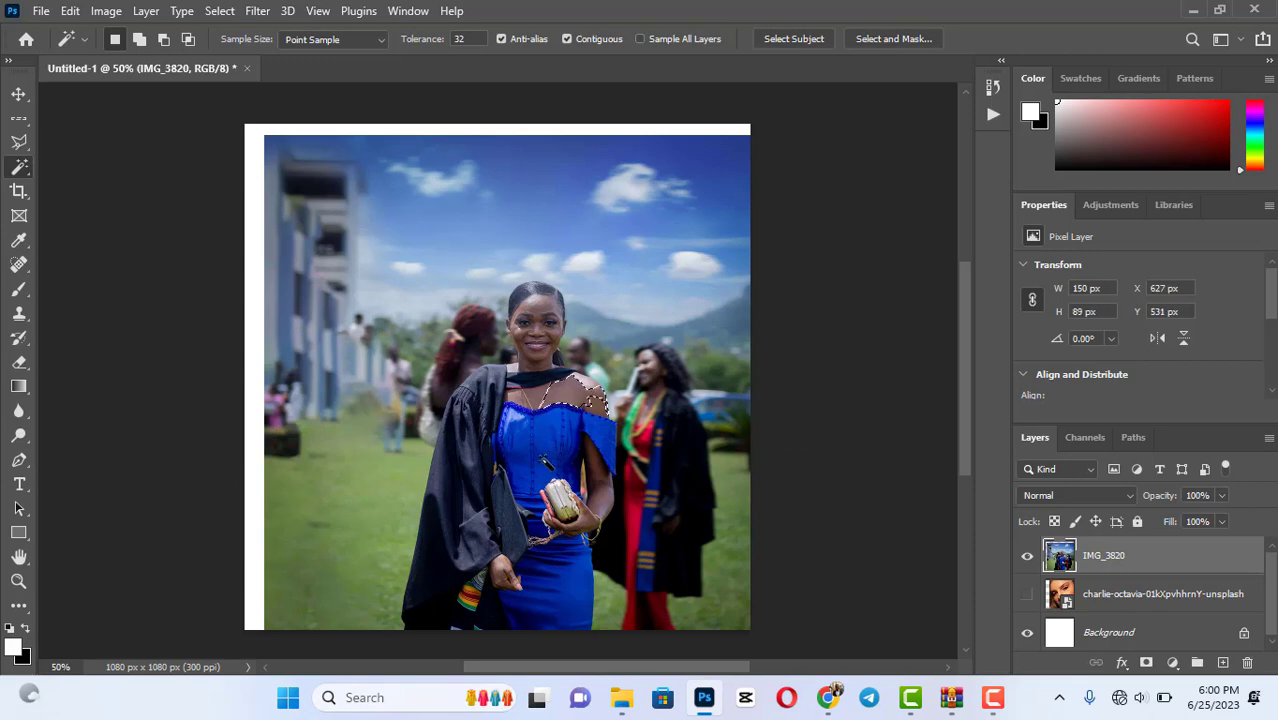
left_click(538, 402)
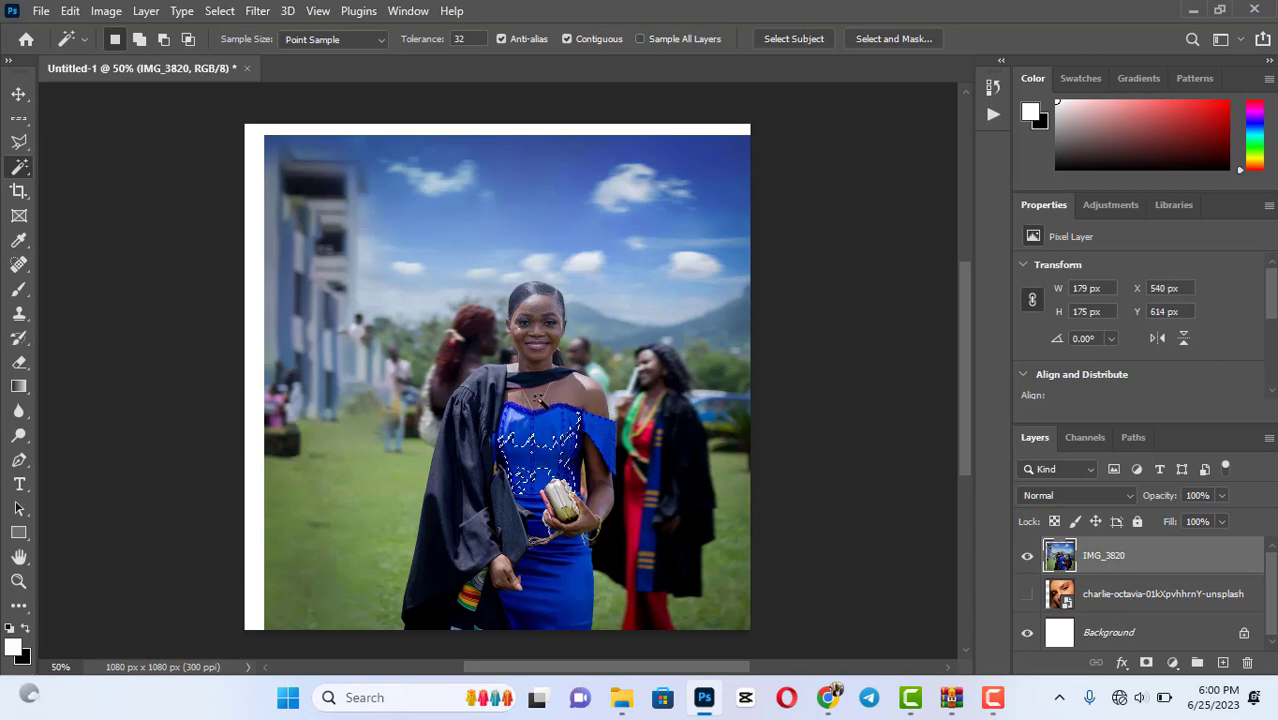
left_click(543, 315)
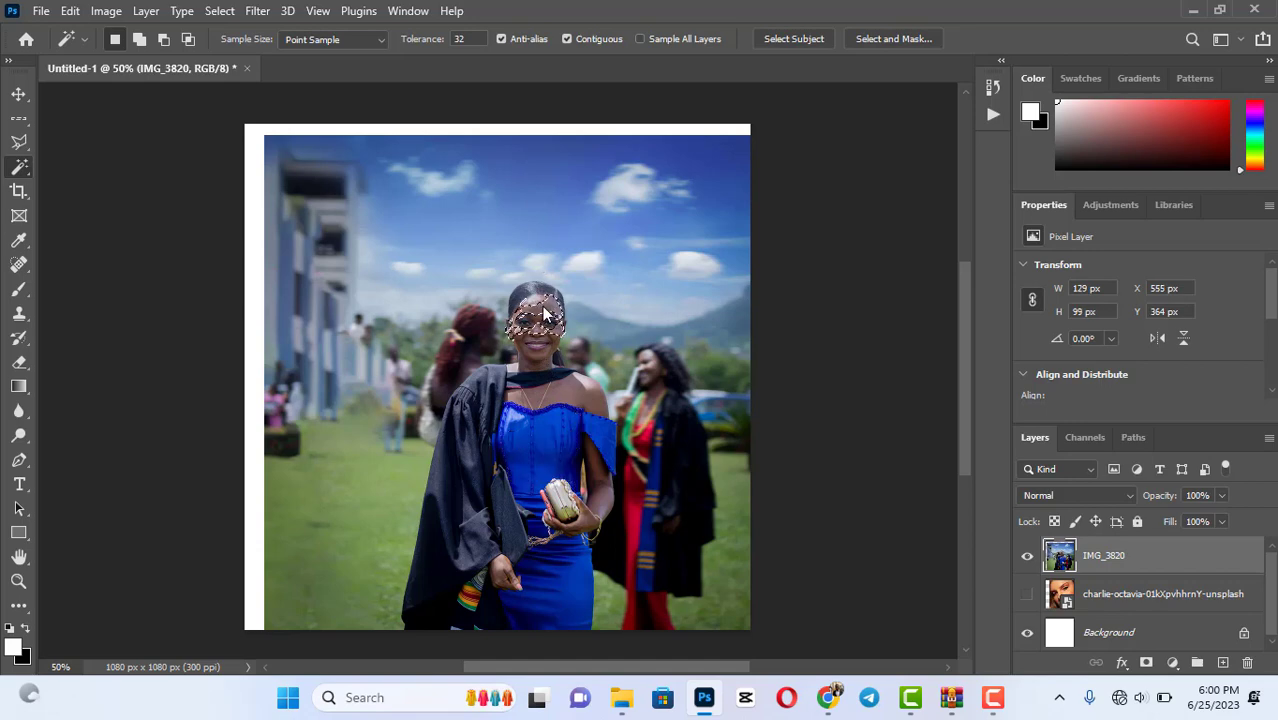
Sample the woman's hair and several areas of the blue sky in turn with the Magic Wand at tolerance 32.
left_click(541, 288)
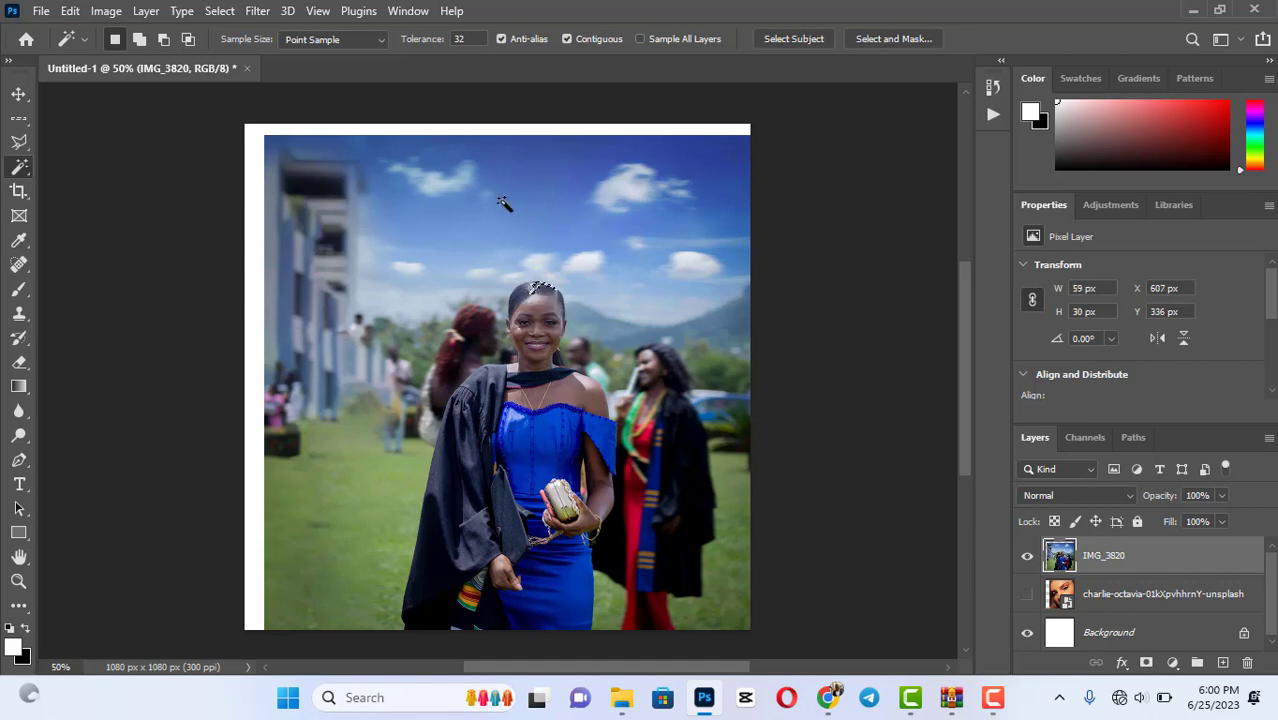
left_click(503, 203)
left_click(390, 268)
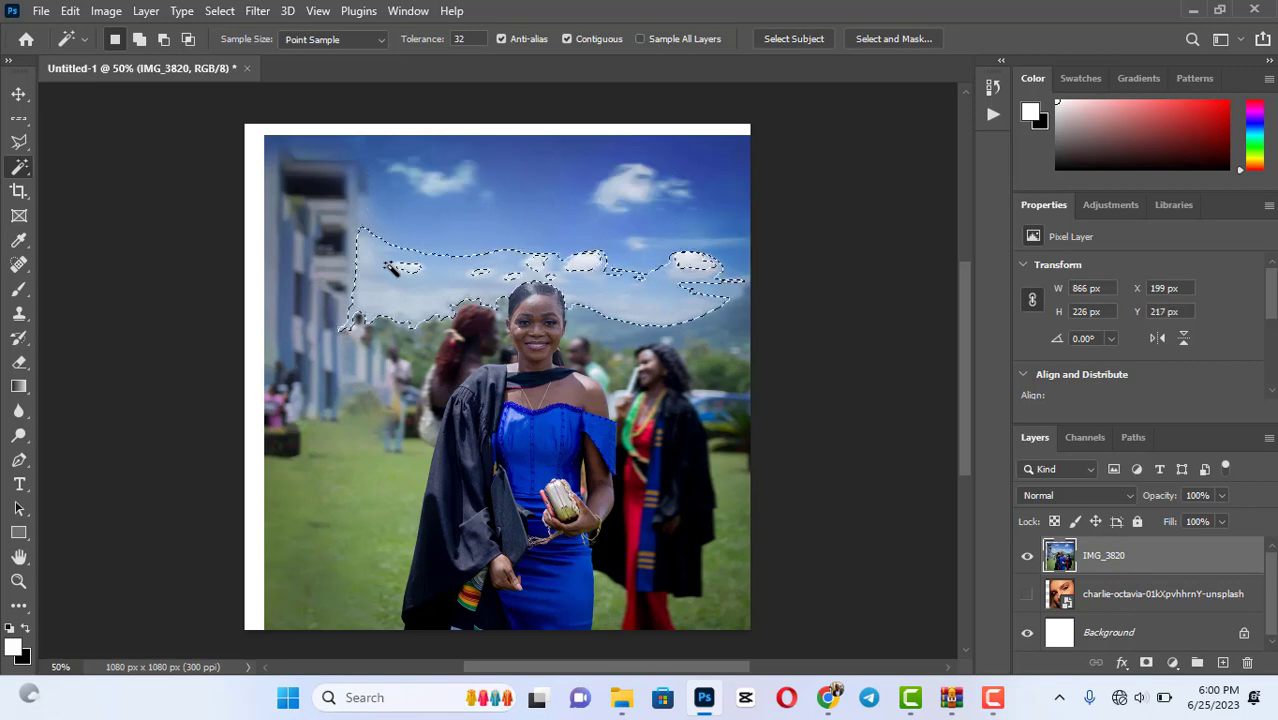
left_click(713, 226)
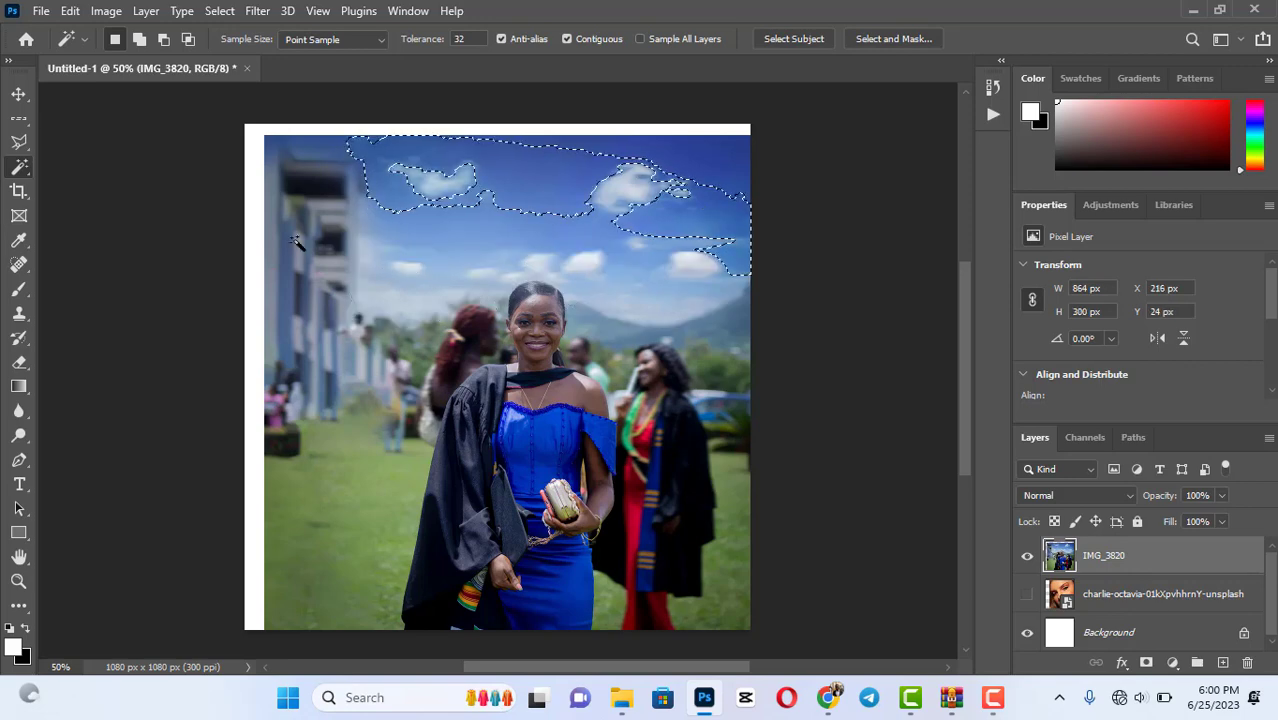
Crop the canvas around the sky selection, extending the crop down to the woman's shoulders, to about 864 by 540 px.
left_click(20, 193)
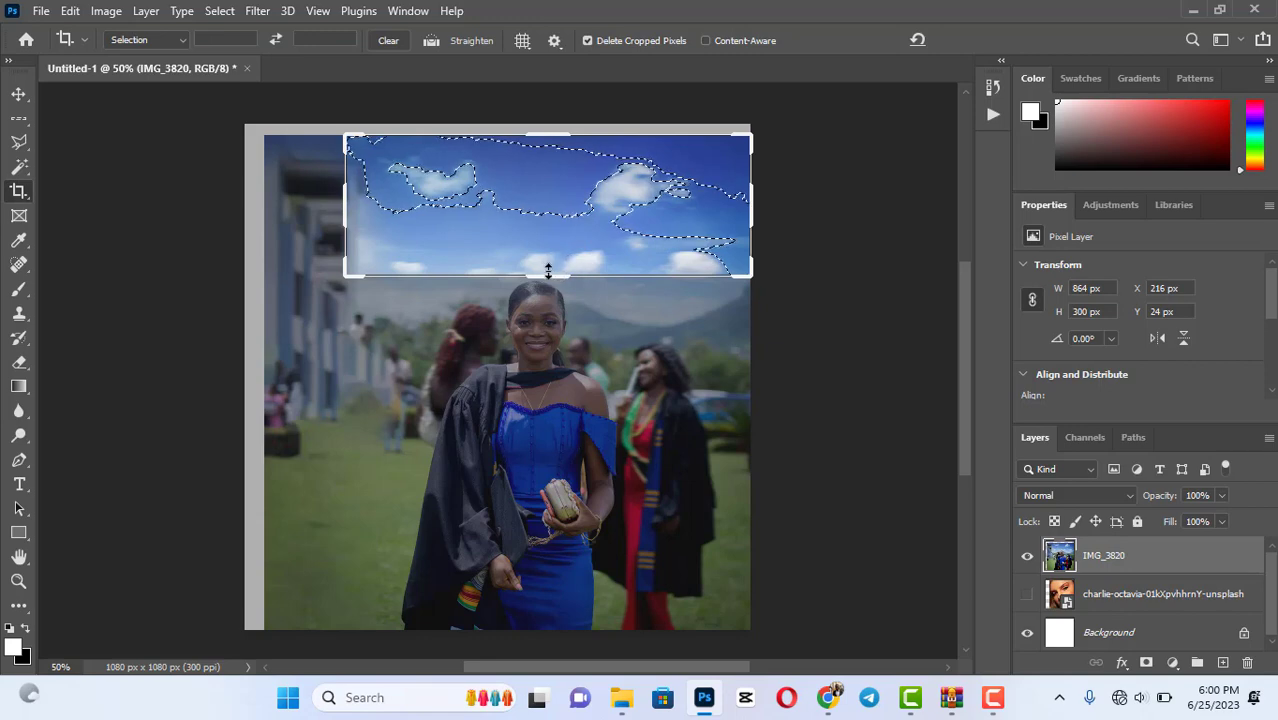
left_click_drag(548, 270, 580, 338)
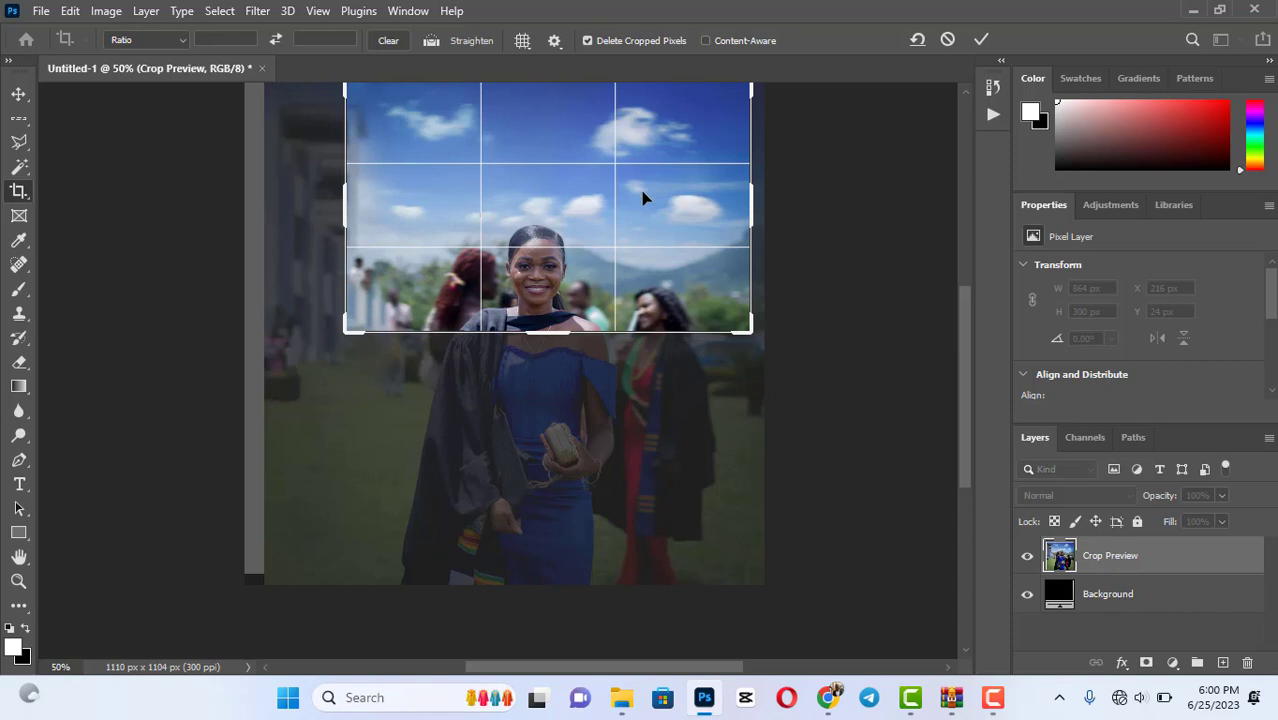
left_click(982, 40)
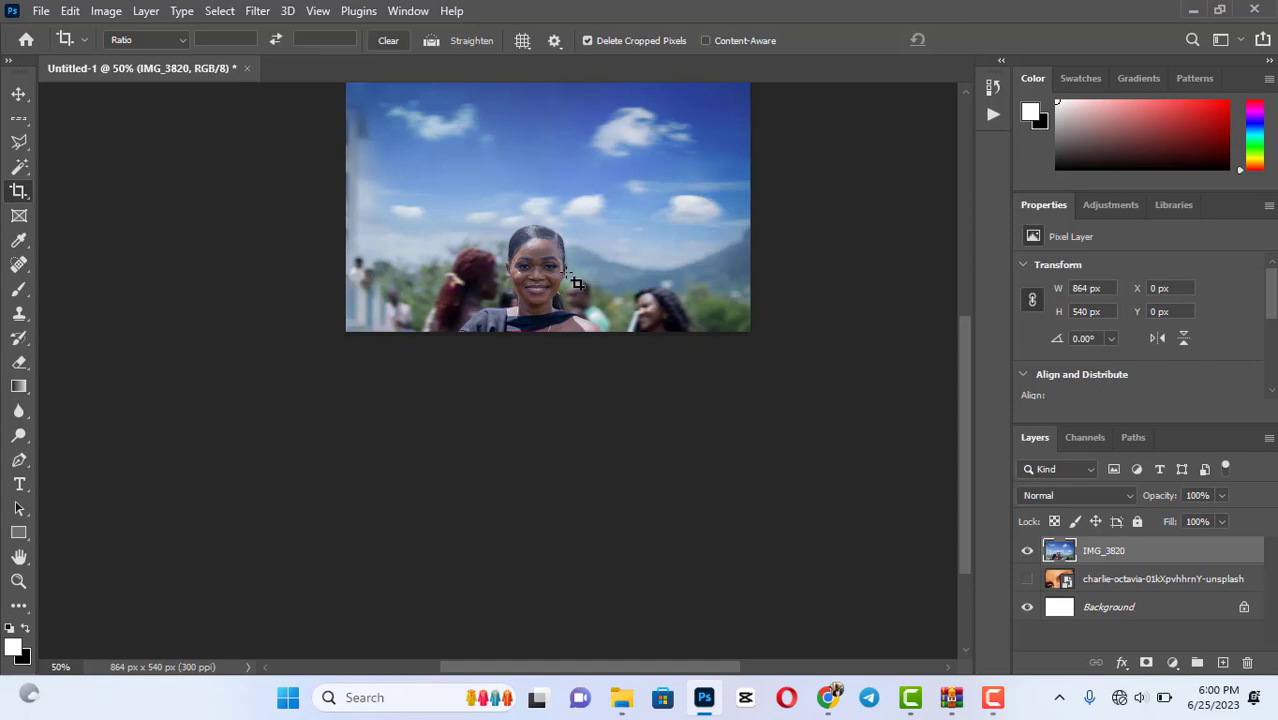
Undo the crop and the Magic Wand selection of the sky.
key("ctrl")
key("ctrl+z")
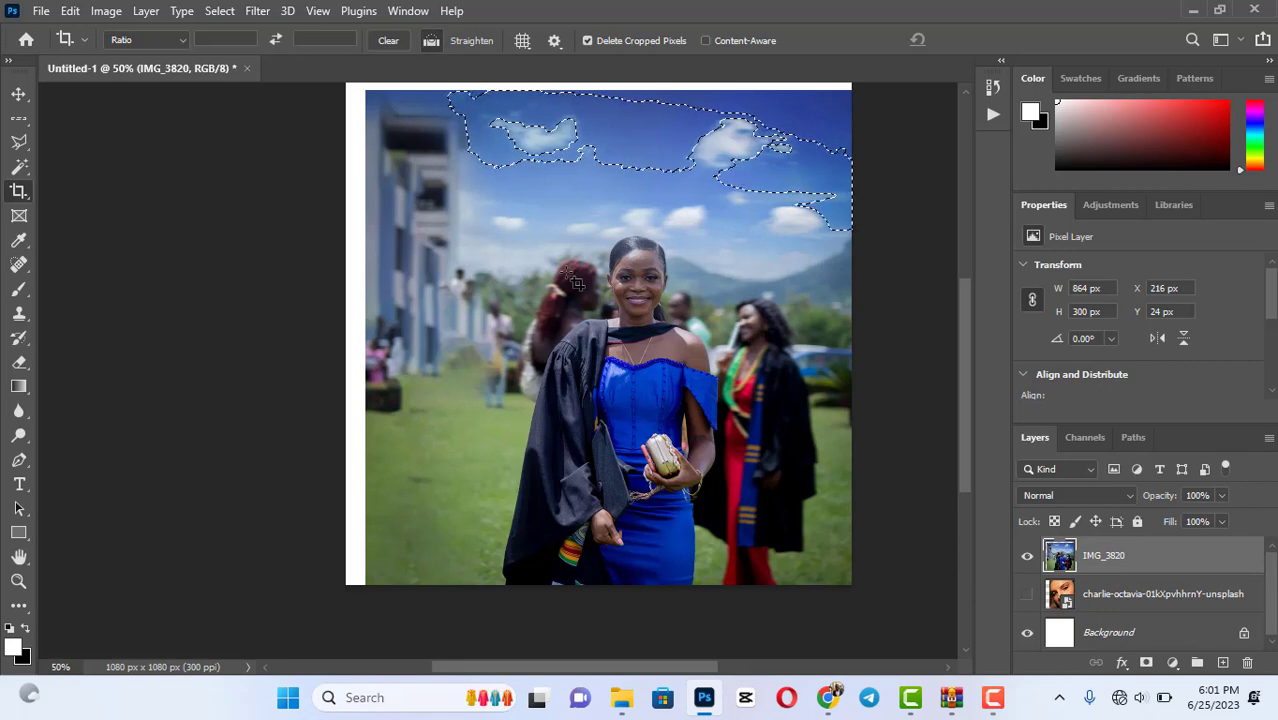
key("ctrl+z")
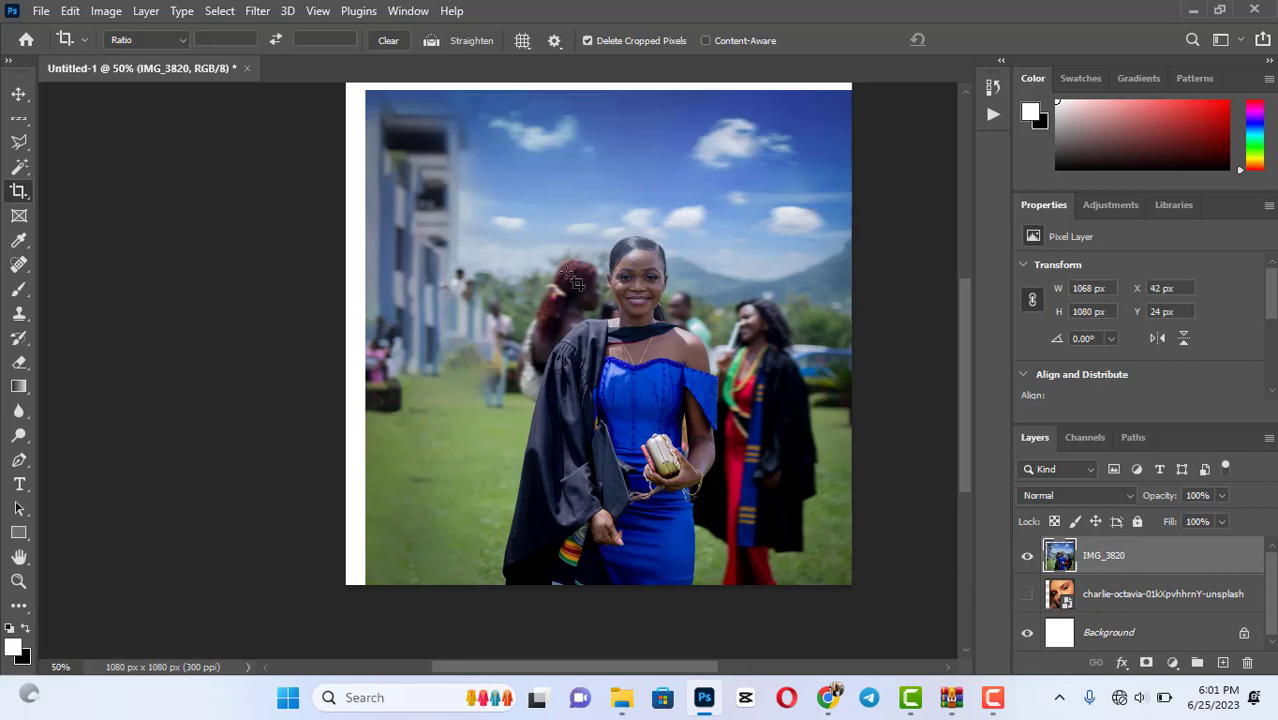
Sample the blue dress and the other woman's red dress with the Eyedropper Tool, leaving red as the foreground colour.
left_click(24, 222)
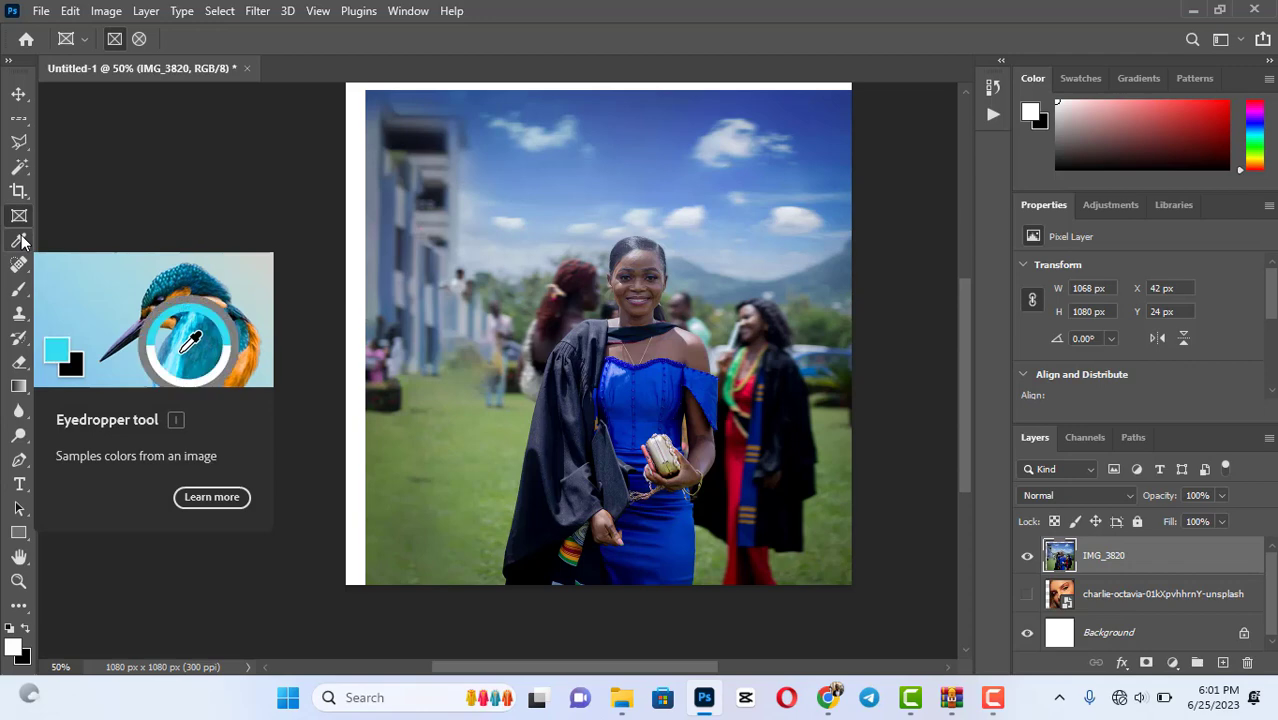
left_click(22, 242)
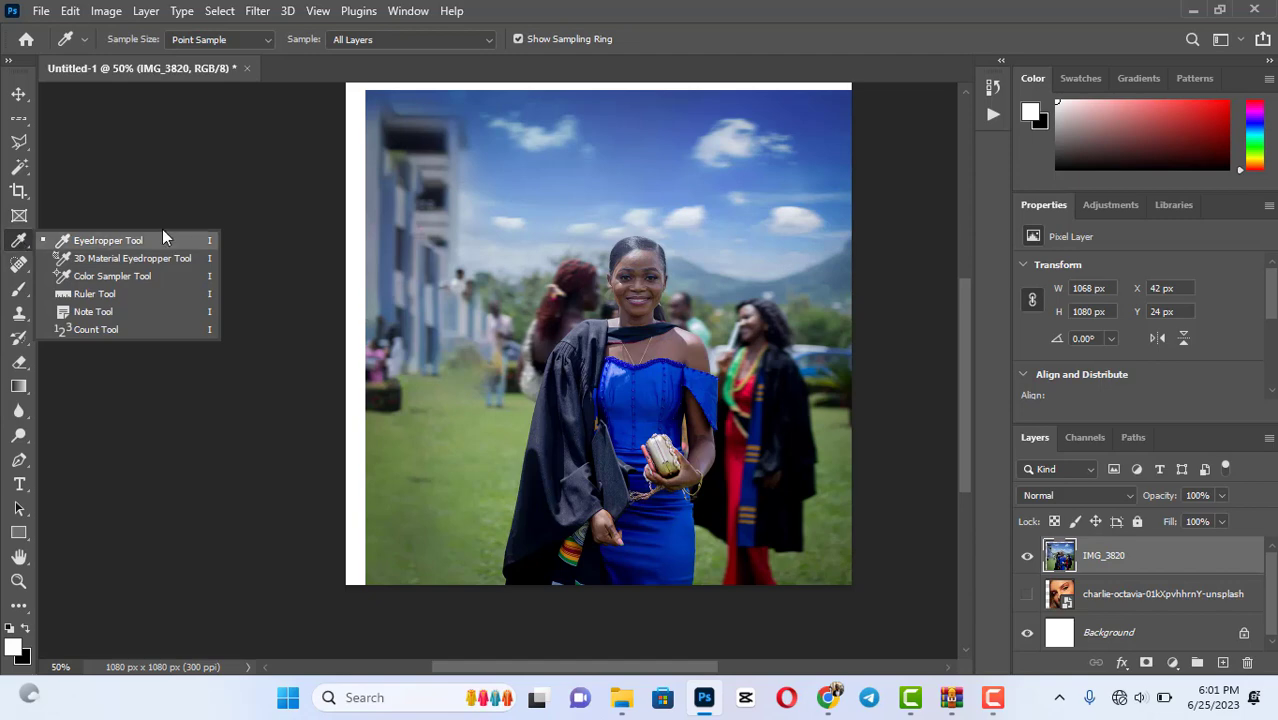
left_click(24, 247)
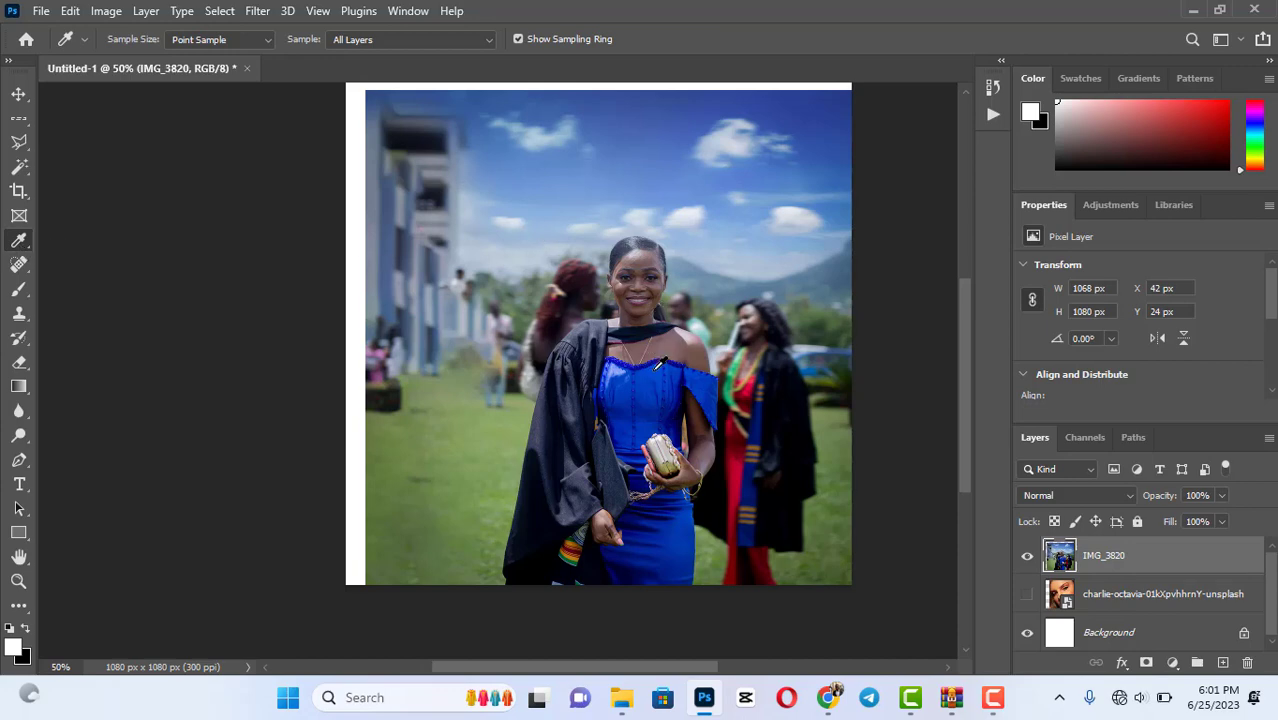
left_click(654, 370)
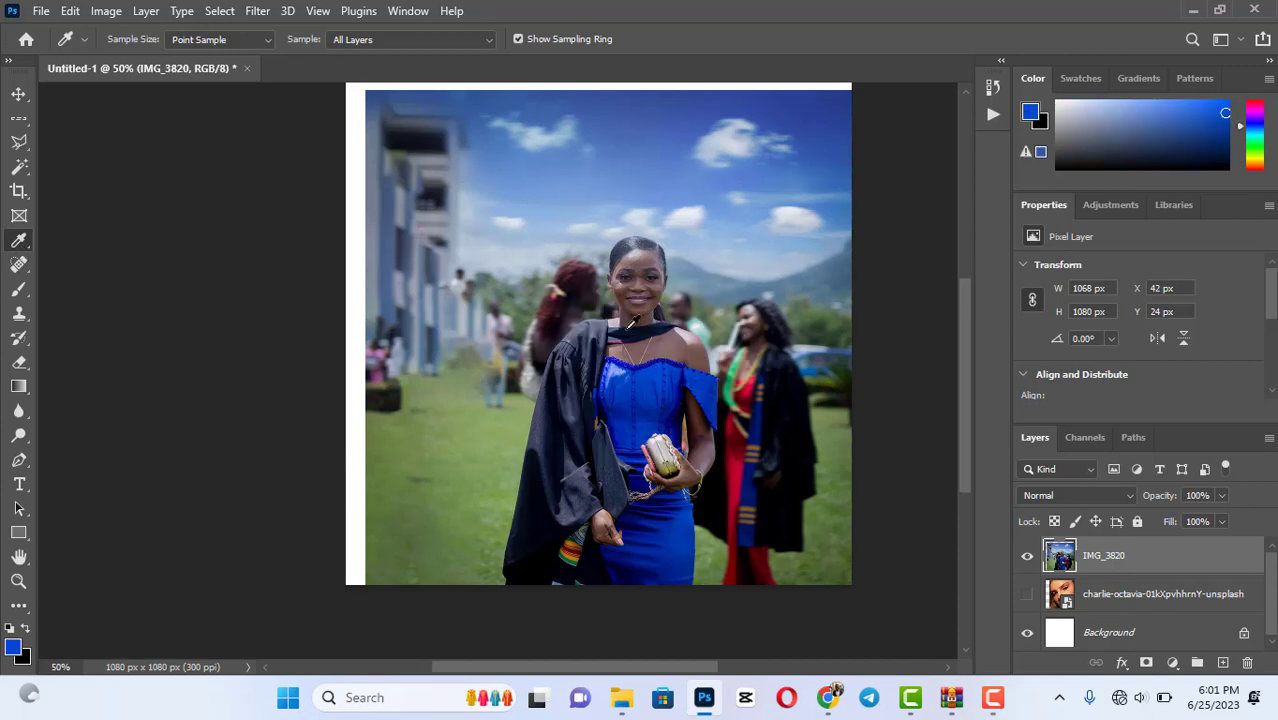
left_click(757, 373)
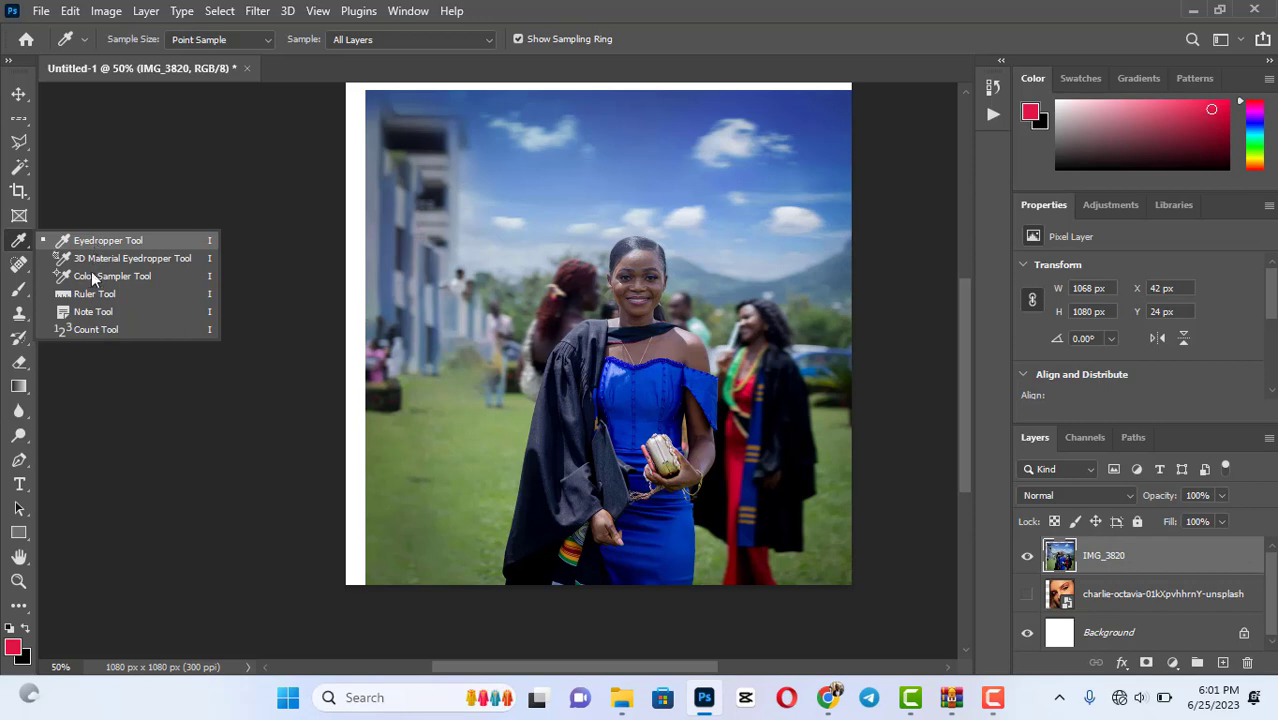
Measure horizontally across the photo and vertically down it with the Ruler Tool, and clear the sky selection.
left_click(90, 295)
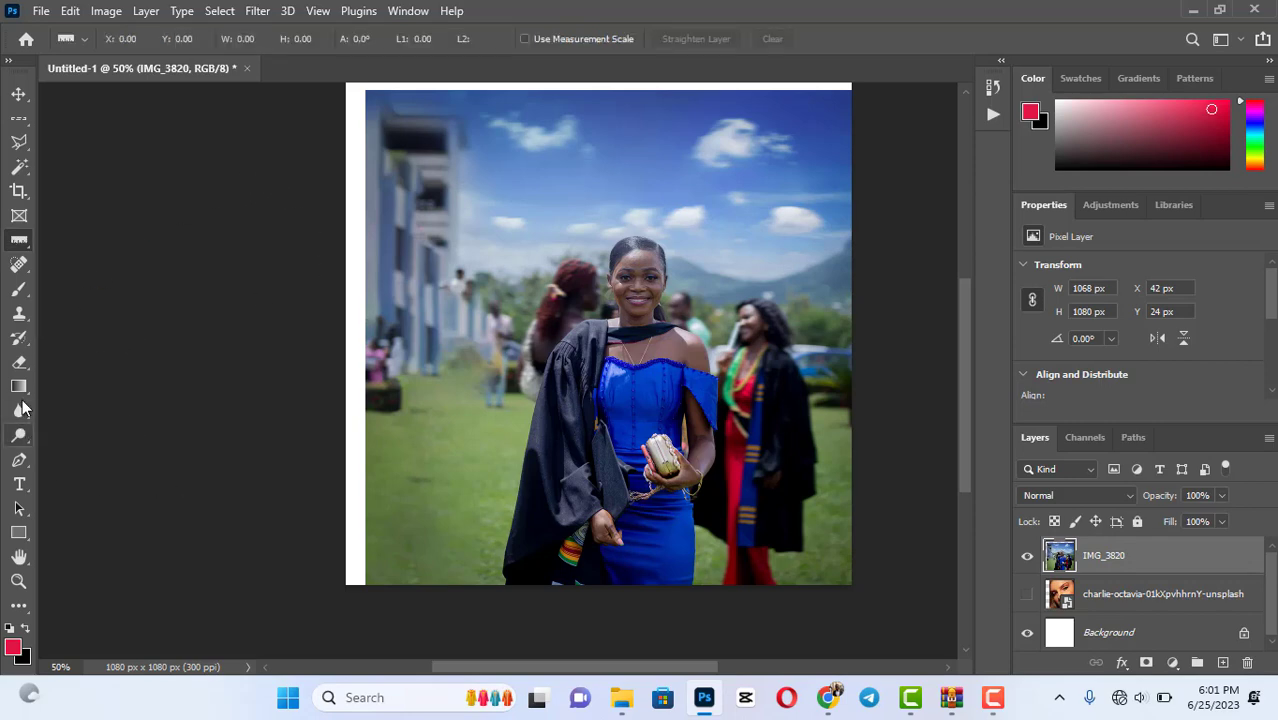
left_click_drag(40, 357, 945, 350)
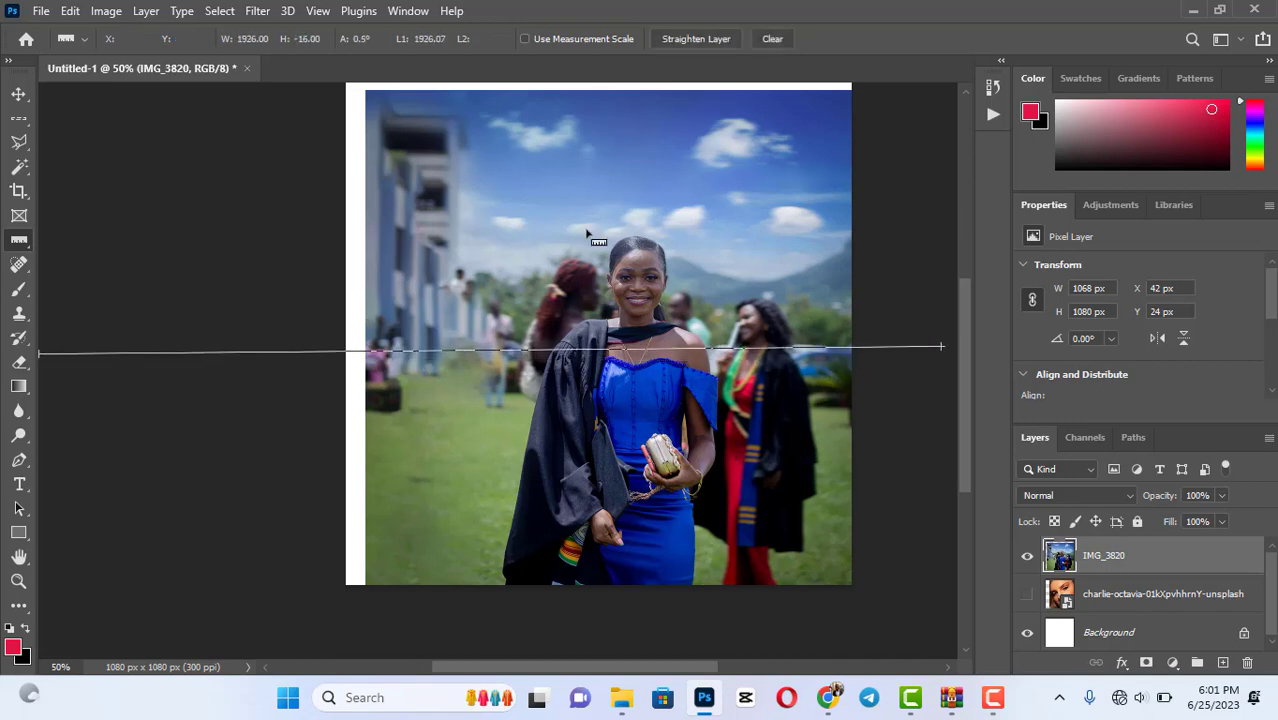
left_click_drag(557, 157, 572, 563)
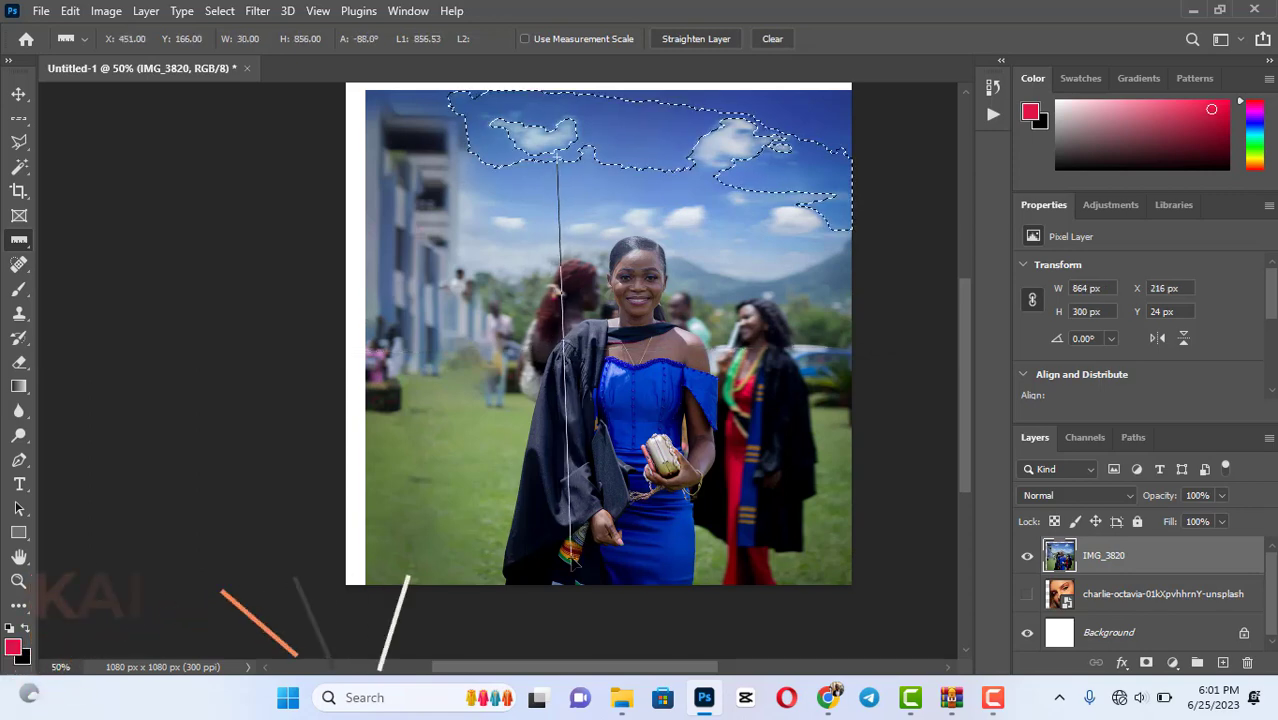
key("ctrl+d")
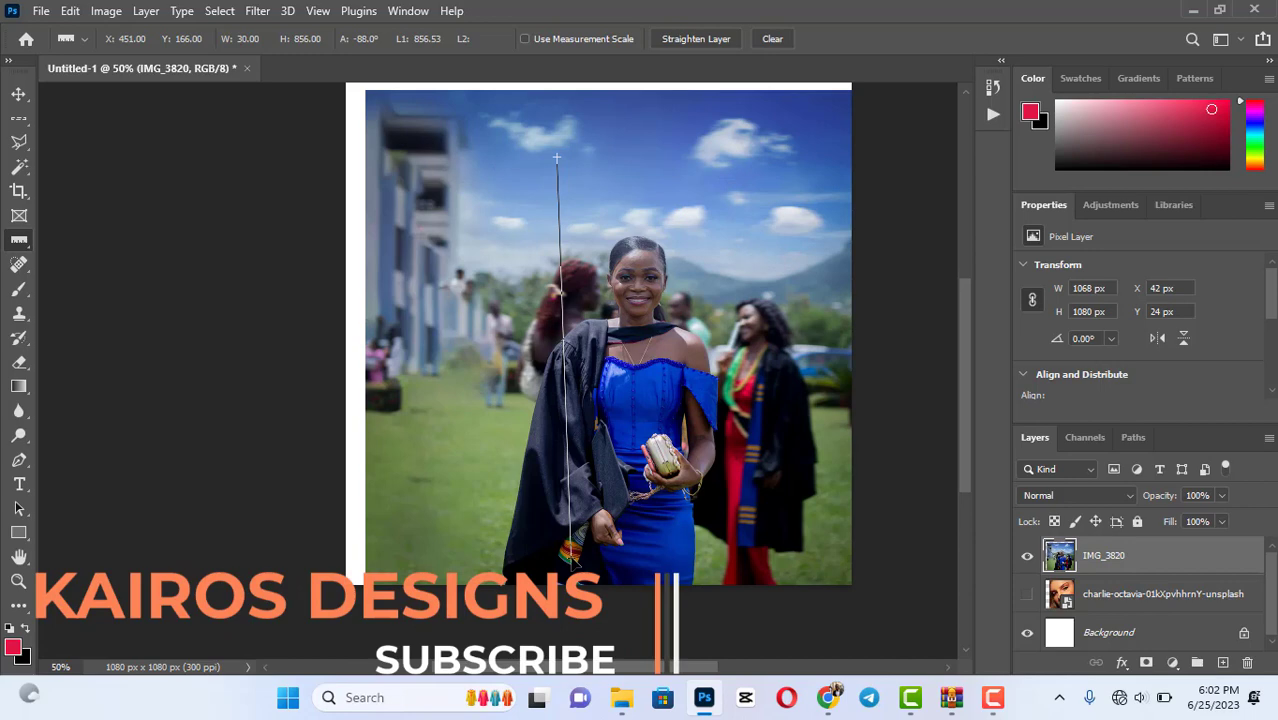
Activate the Spot Healing Brush Tool, hide the IMG_3820 layer, and show and select the close-up portrait layer.
left_click(17, 265)
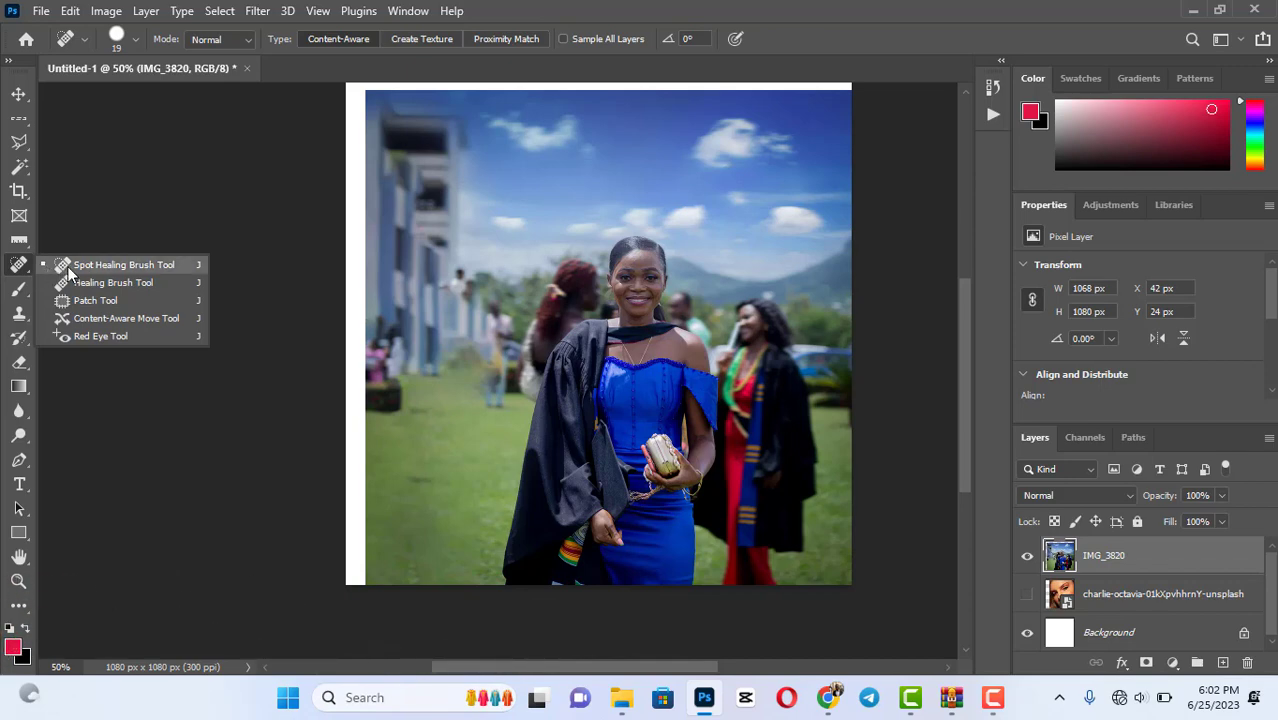
left_click(68, 272)
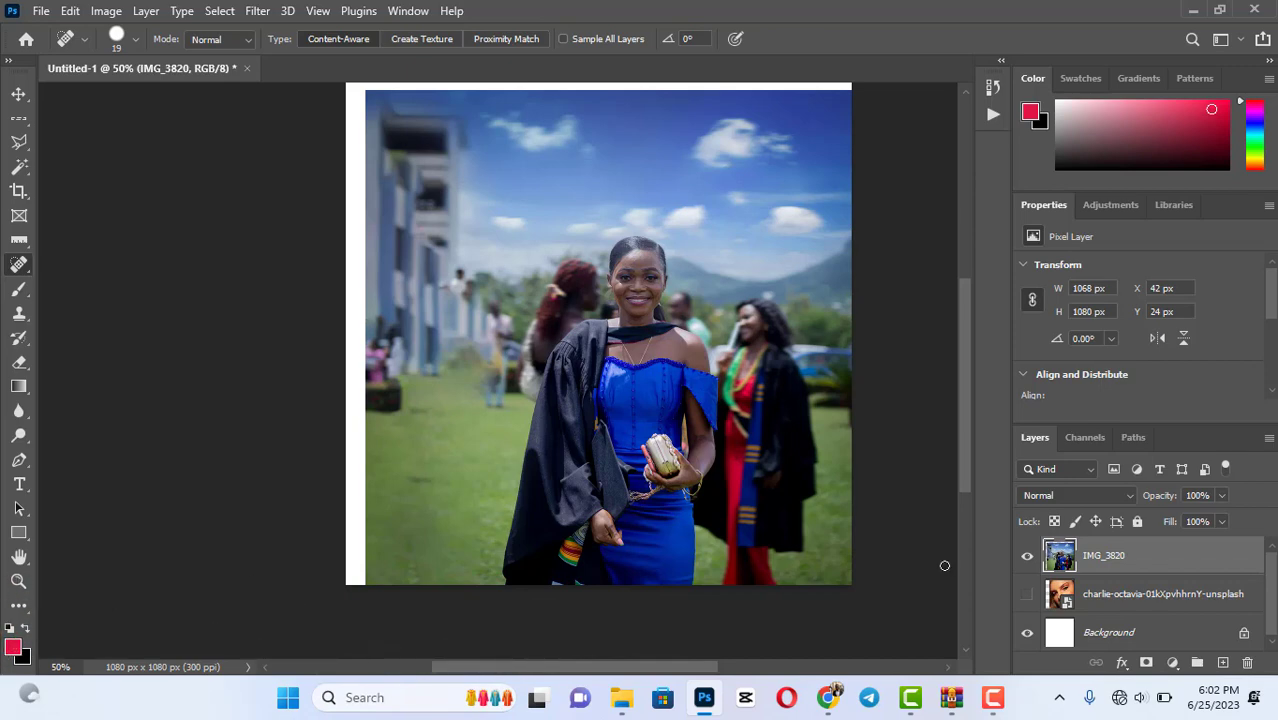
left_click(1029, 559)
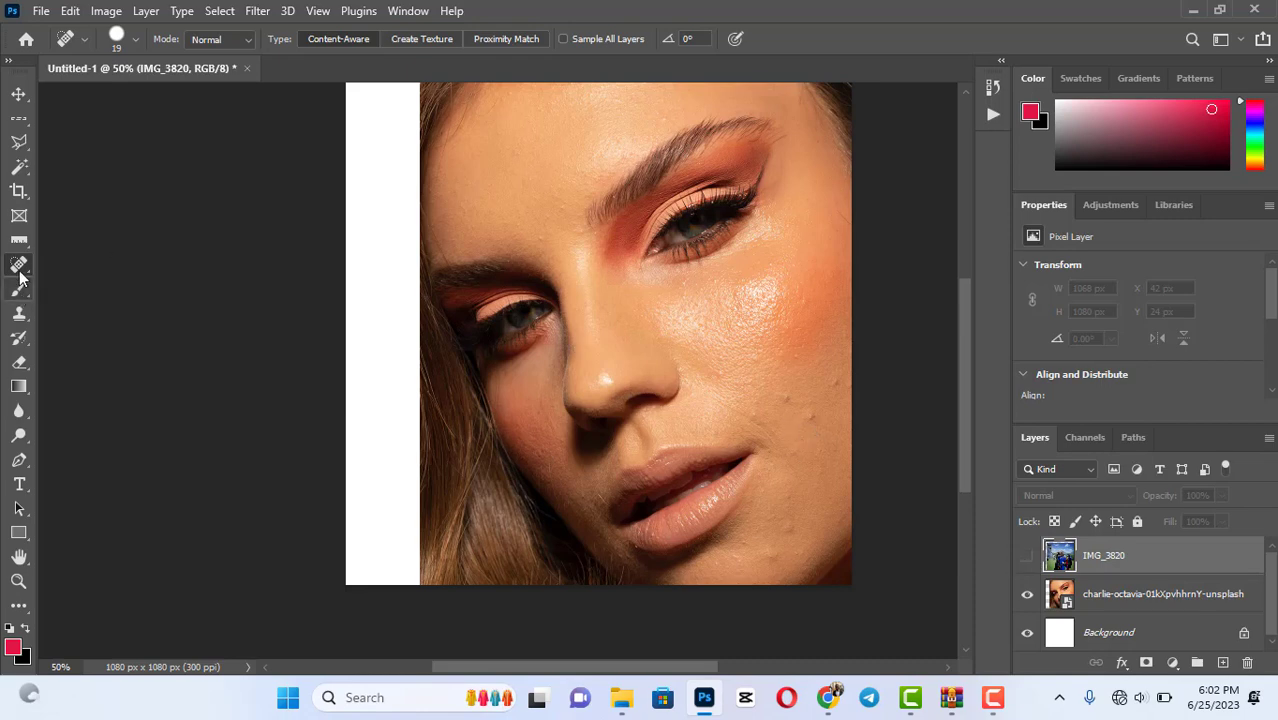
left_click(1144, 606)
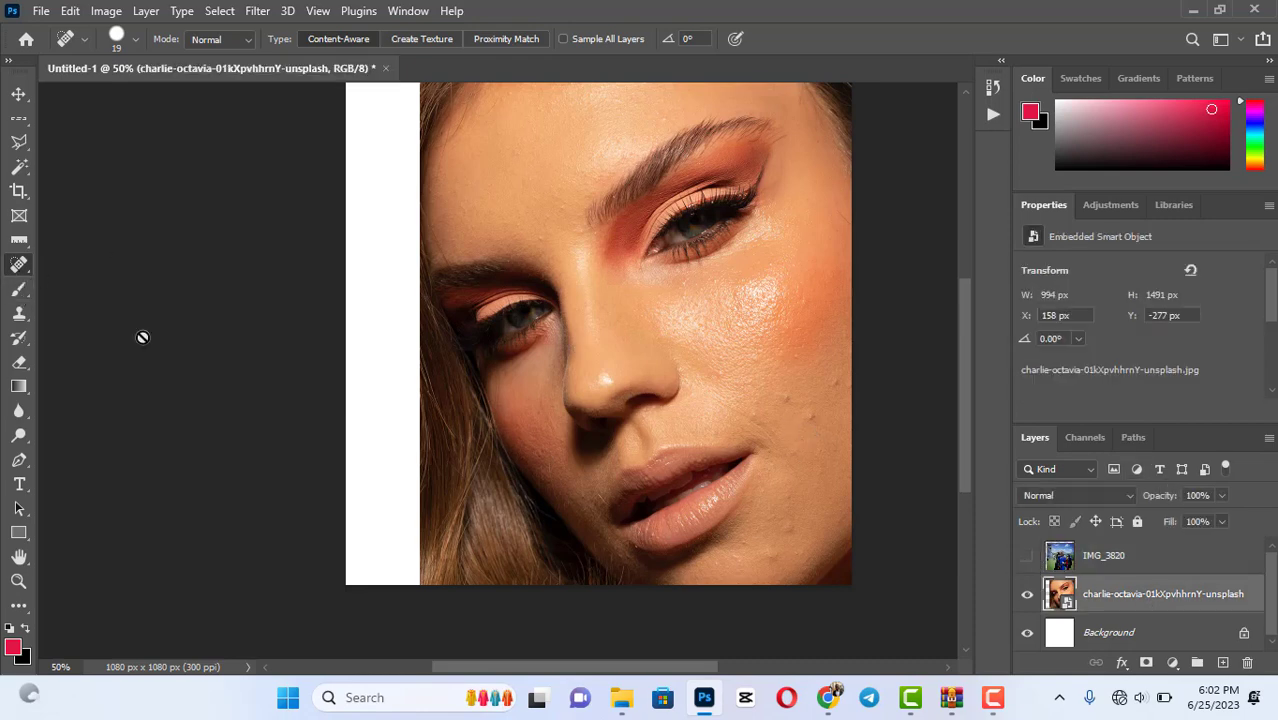
Rasterize the portrait smart object and set the Spot Healing Brush size to 34 px.
left_click(741, 355)
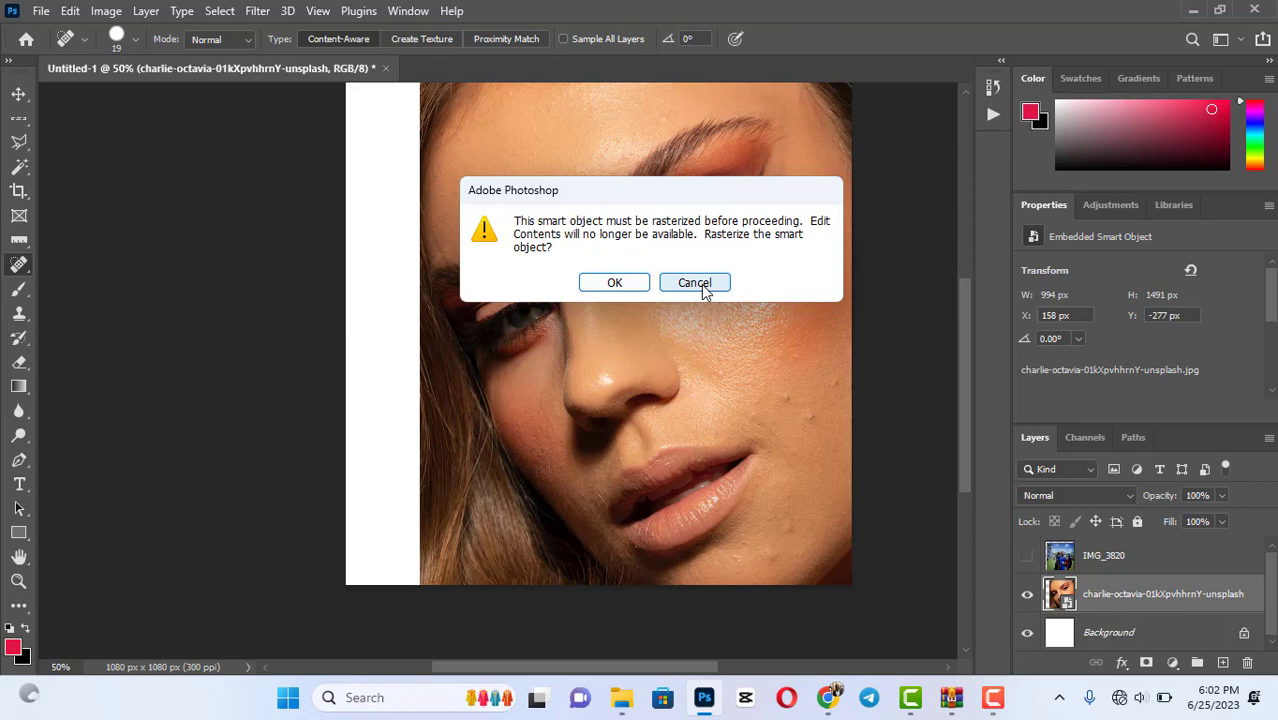
left_click(615, 283)
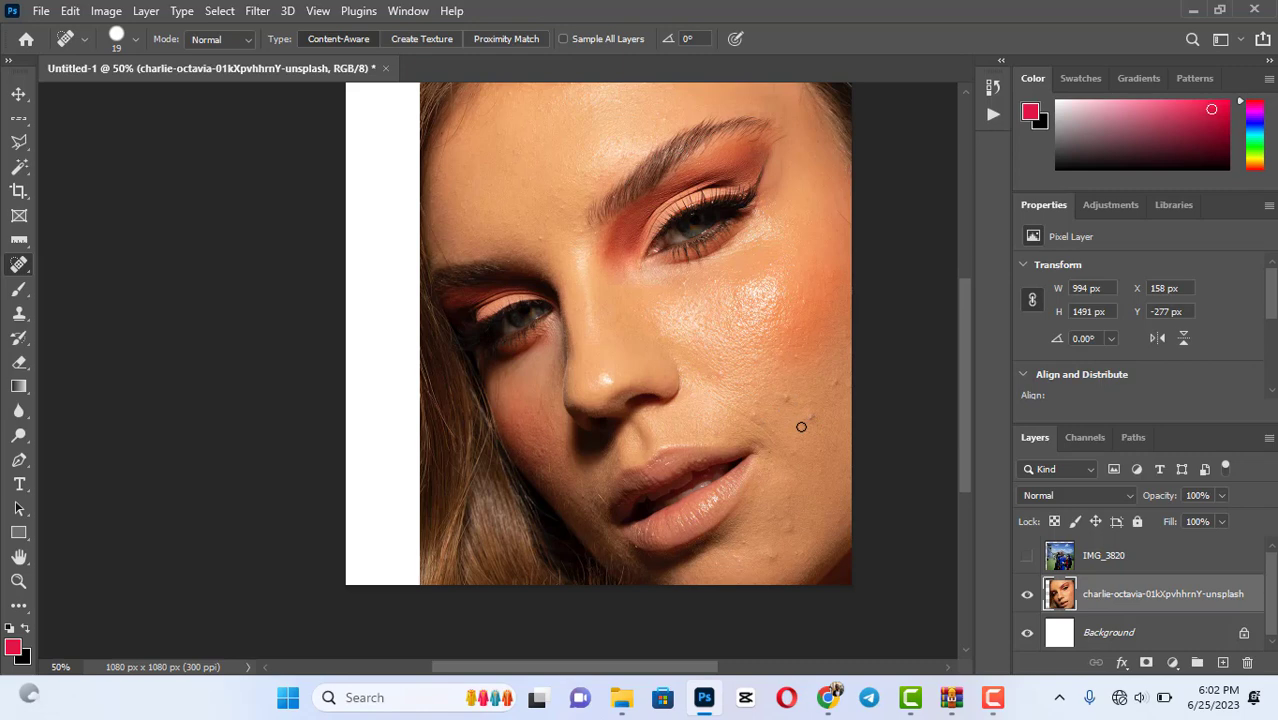
left_click(83, 38)
left_click(135, 40)
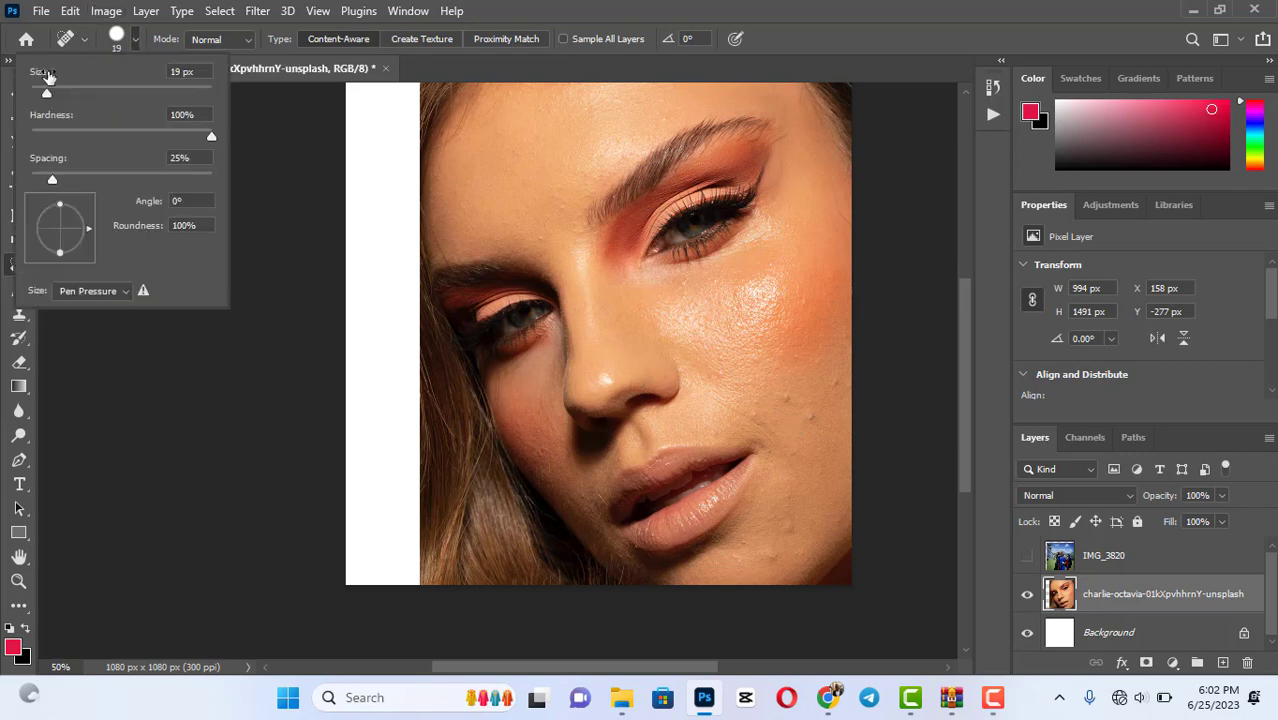
left_click_drag(48, 84, 60, 88)
Remove the blemishes on the woman's cheek, chin and jaw with the Spot Healing Brush.
left_click(810, 418)
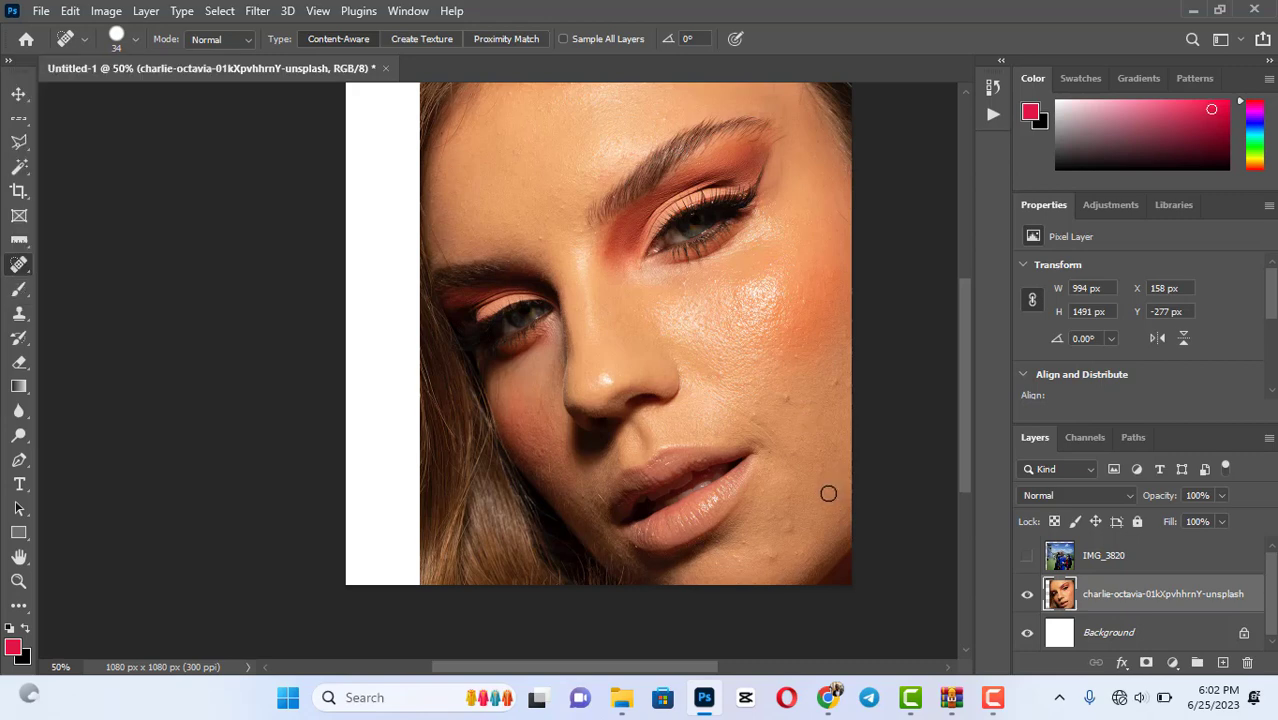
left_click(783, 396)
left_click(792, 529)
left_click(773, 555)
left_click(734, 554)
left_click(833, 380)
Undo the spot healing and the rasterizing of the portrait layer, and switch to the Move Tool.
key("ctrl+z")
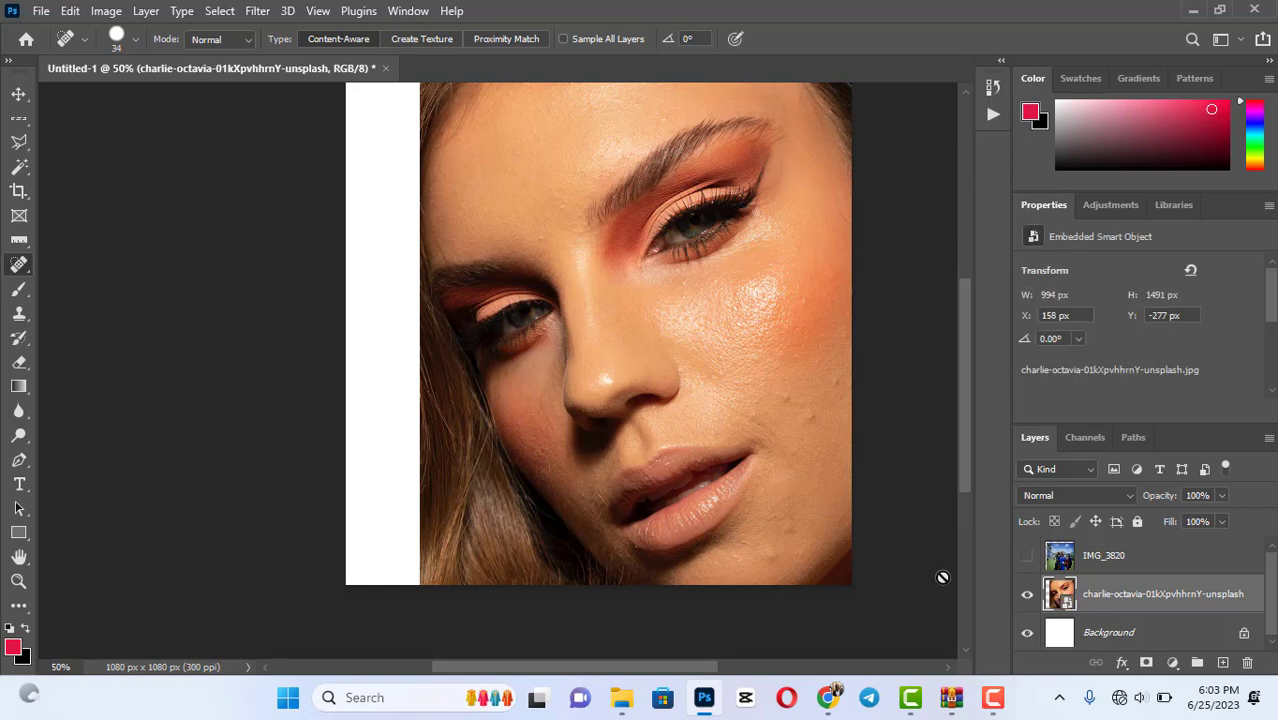
key("v")
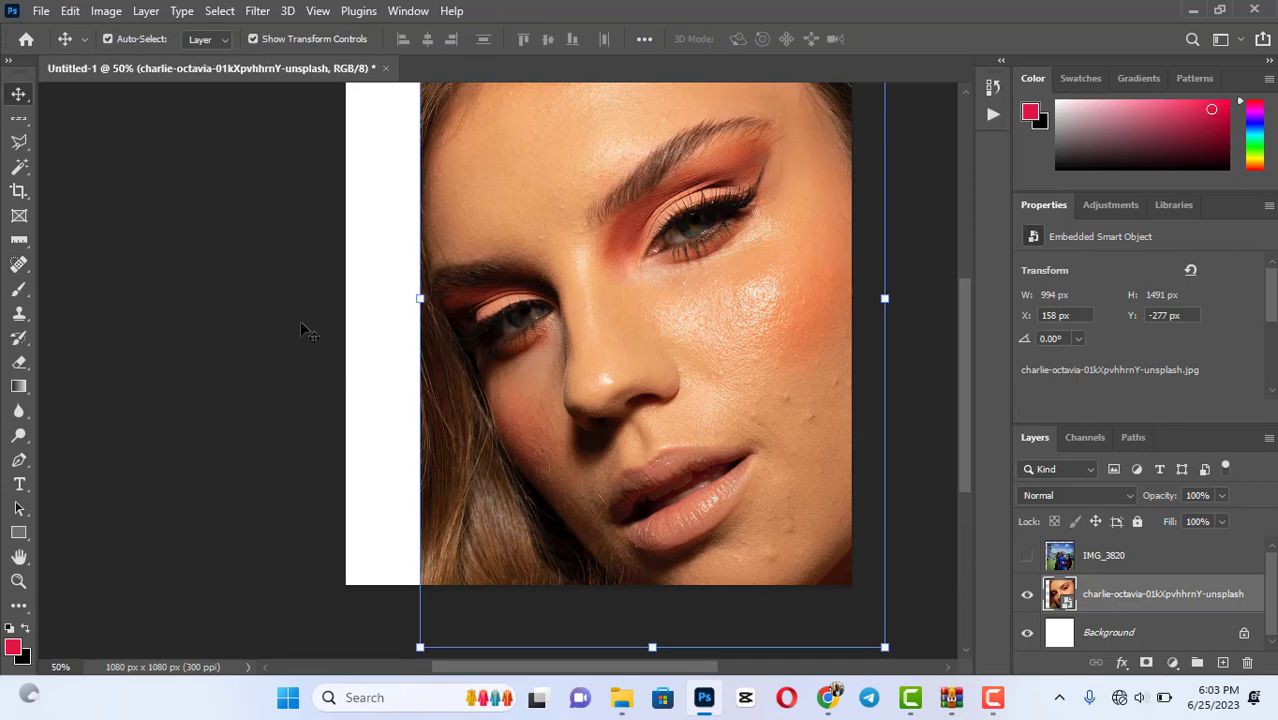
Switch to the Healing Brush Tool and try to heal the blemishes on the portrait's cheek.
left_click(24, 261)
right_click(24, 261)
left_click(95, 286)
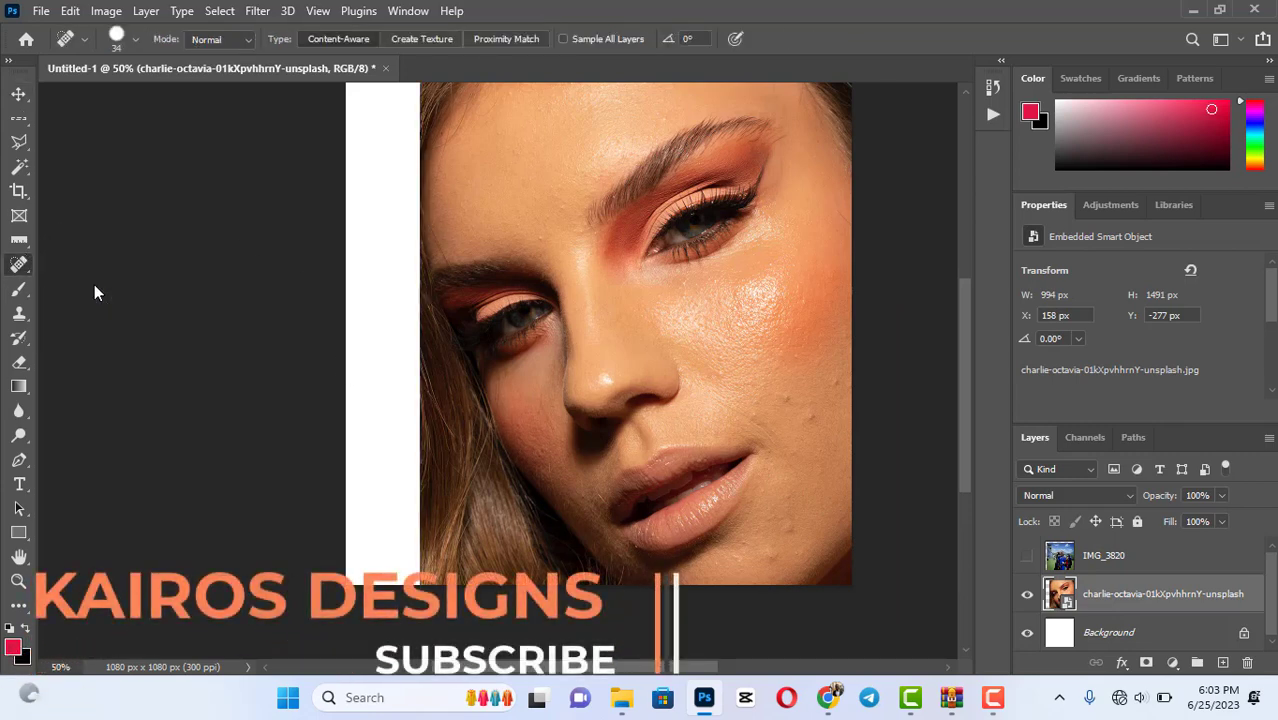
left_click(776, 415)
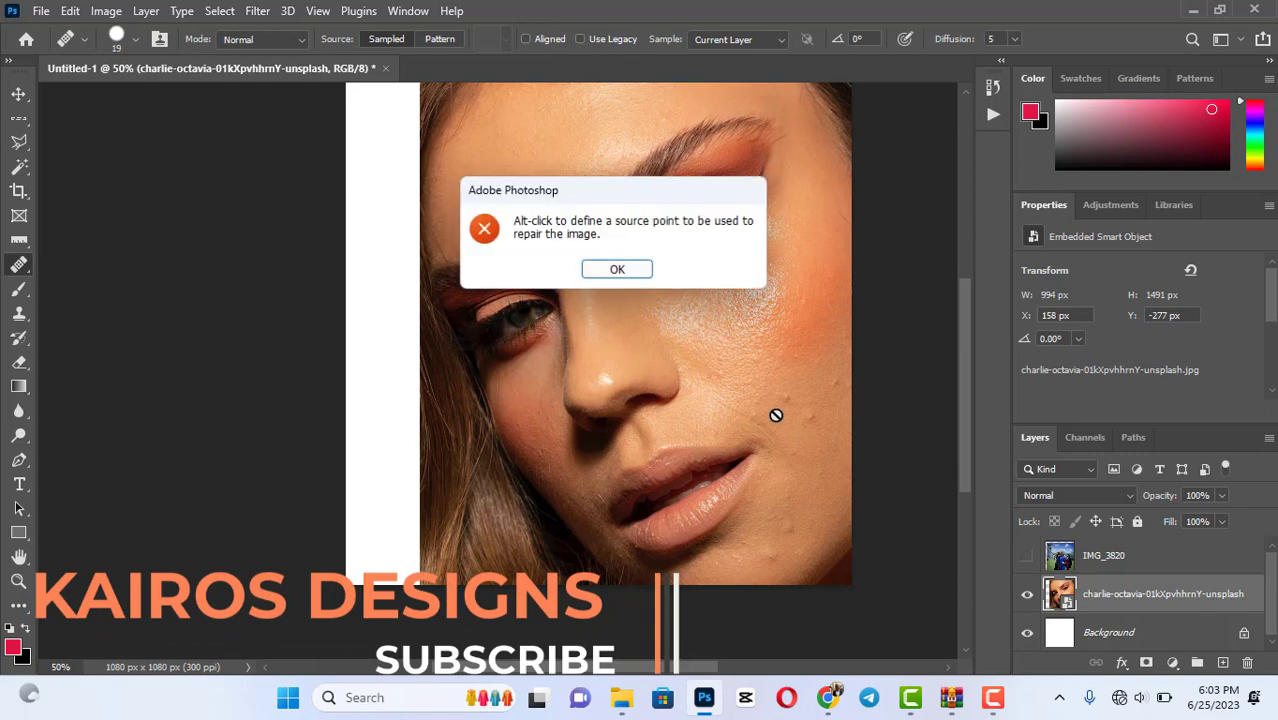
left_click(634, 271)
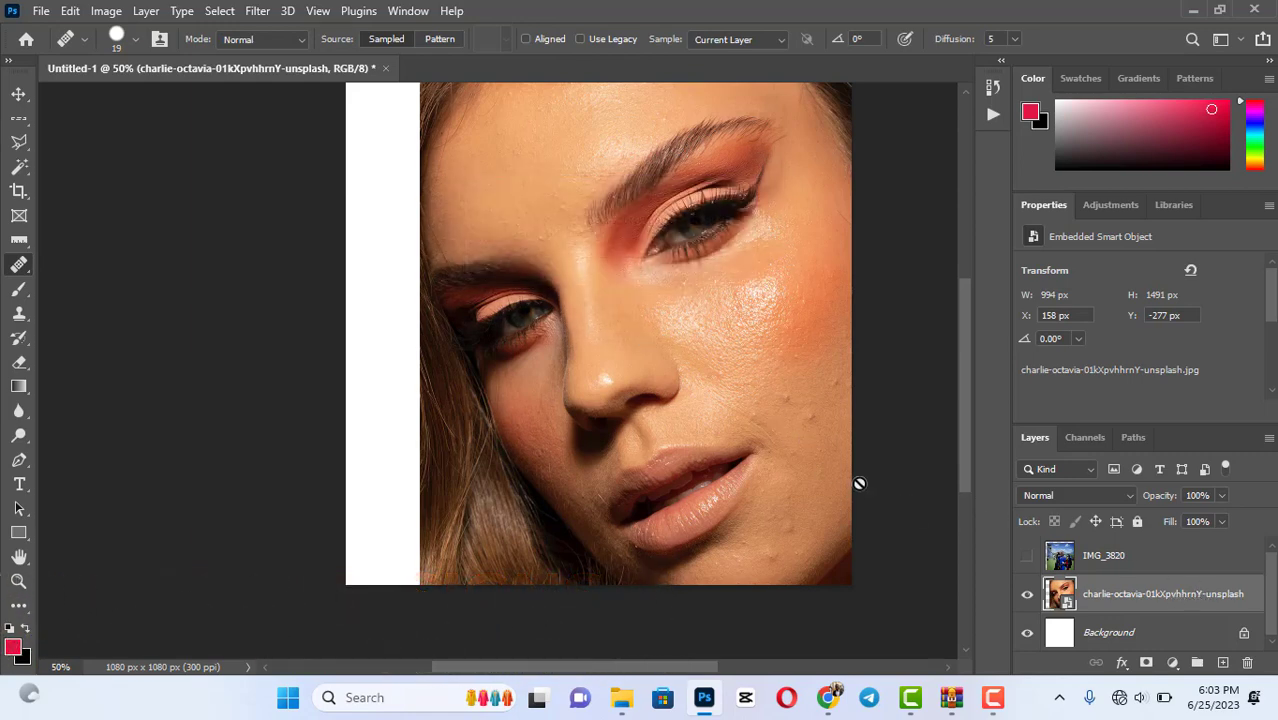
left_click(660, 368)
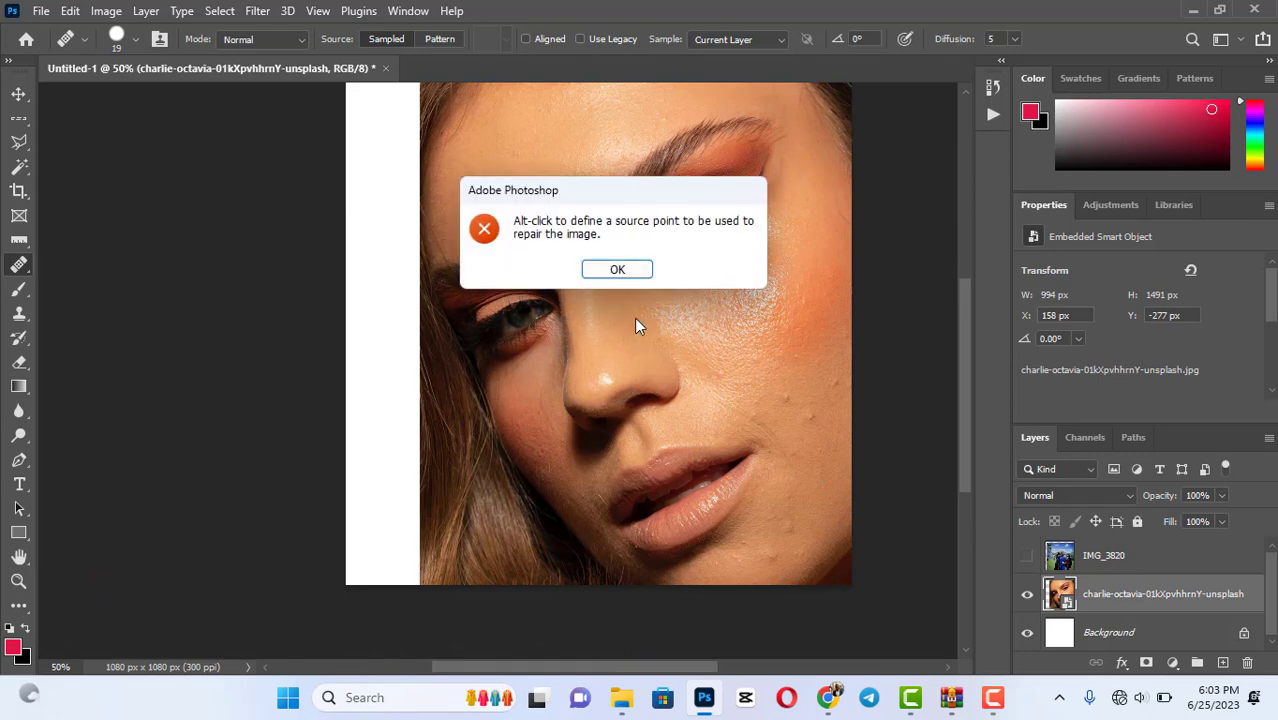
left_click(620, 271)
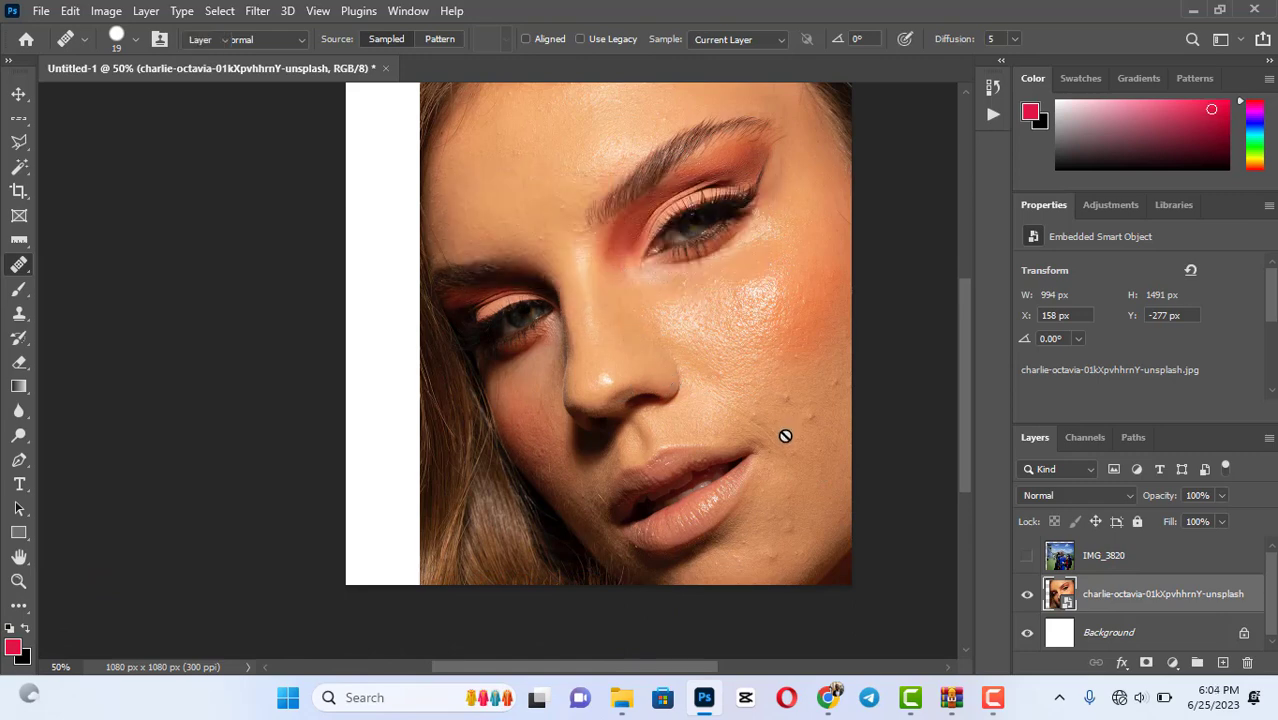
Shift the portrait layer slightly left with the Move Tool, to X 138 px.
key("v")
left_click_drag(478, 346, 468, 347)
Rasterize the portrait layer so that the Healing Brush Tool can work on it.
left_click(20, 272)
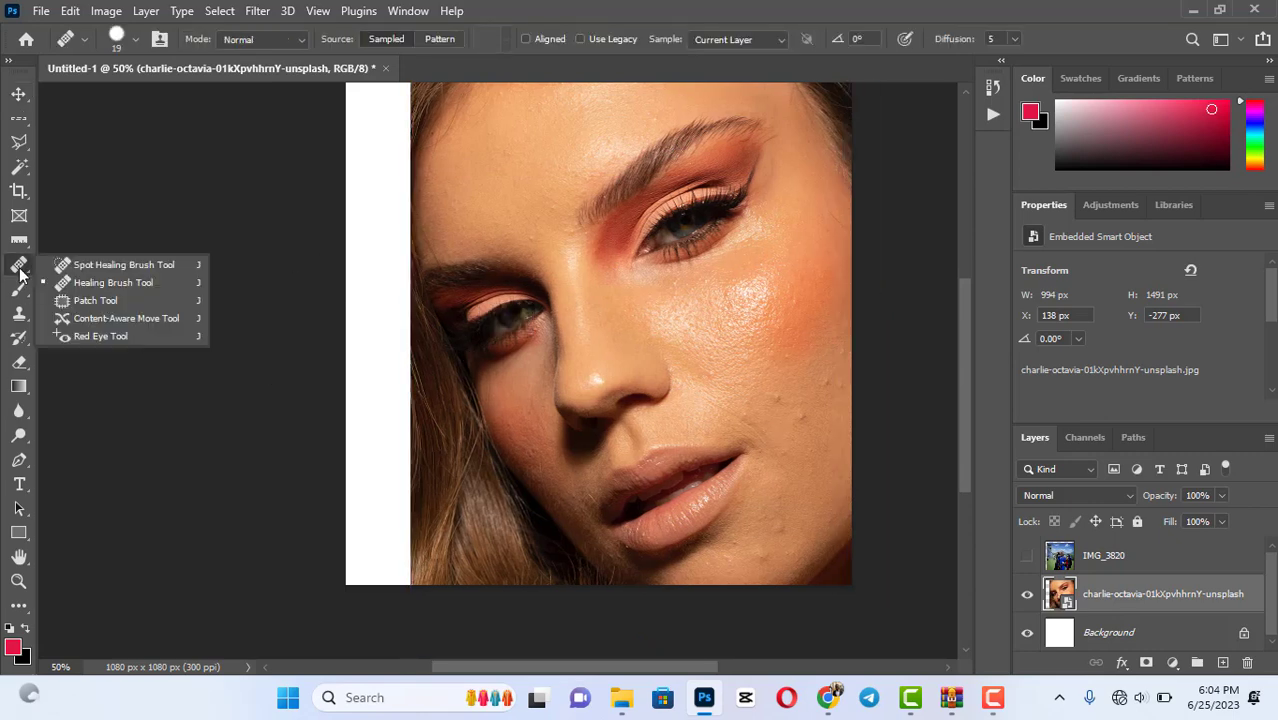
left_click(105, 280)
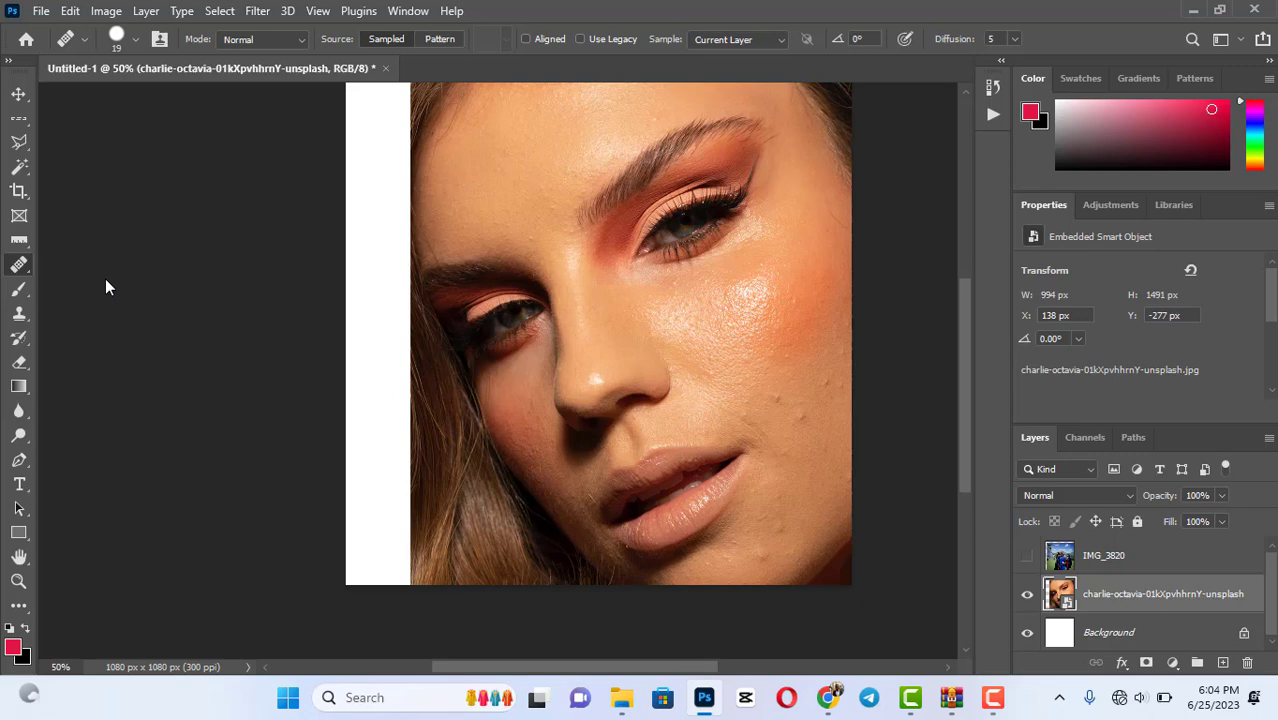
left_click(788, 413)
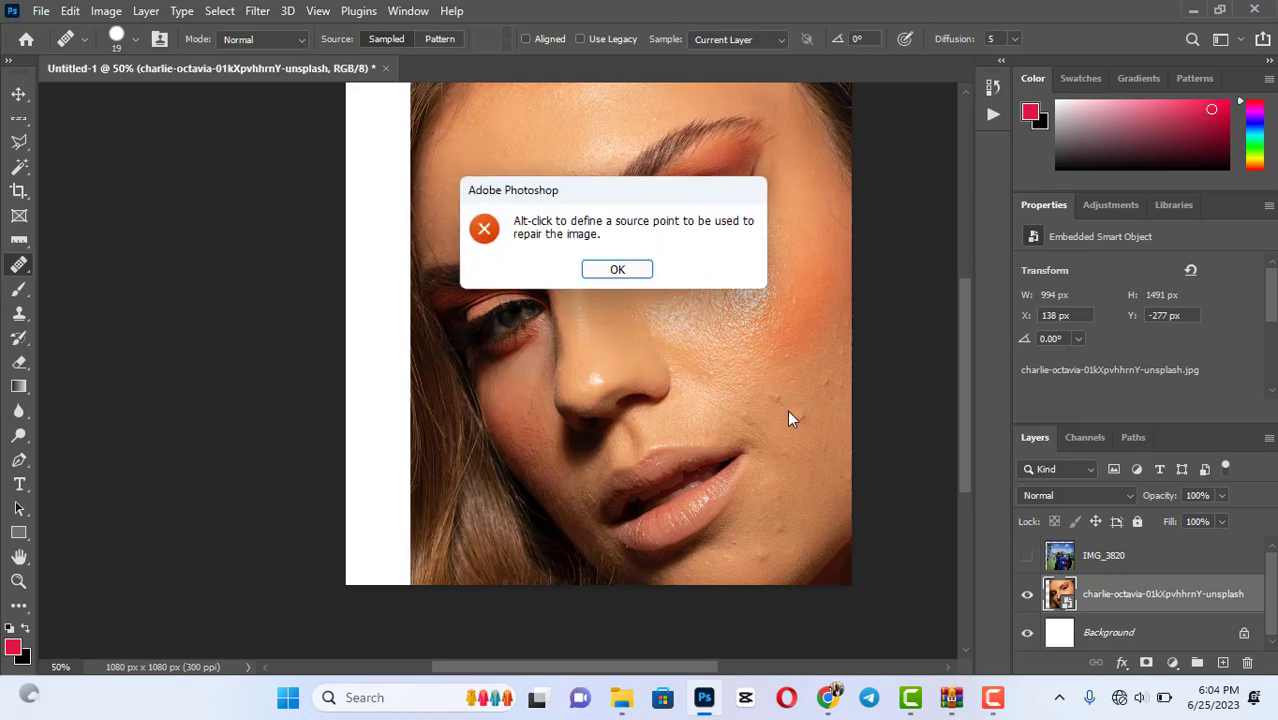
key("Return")
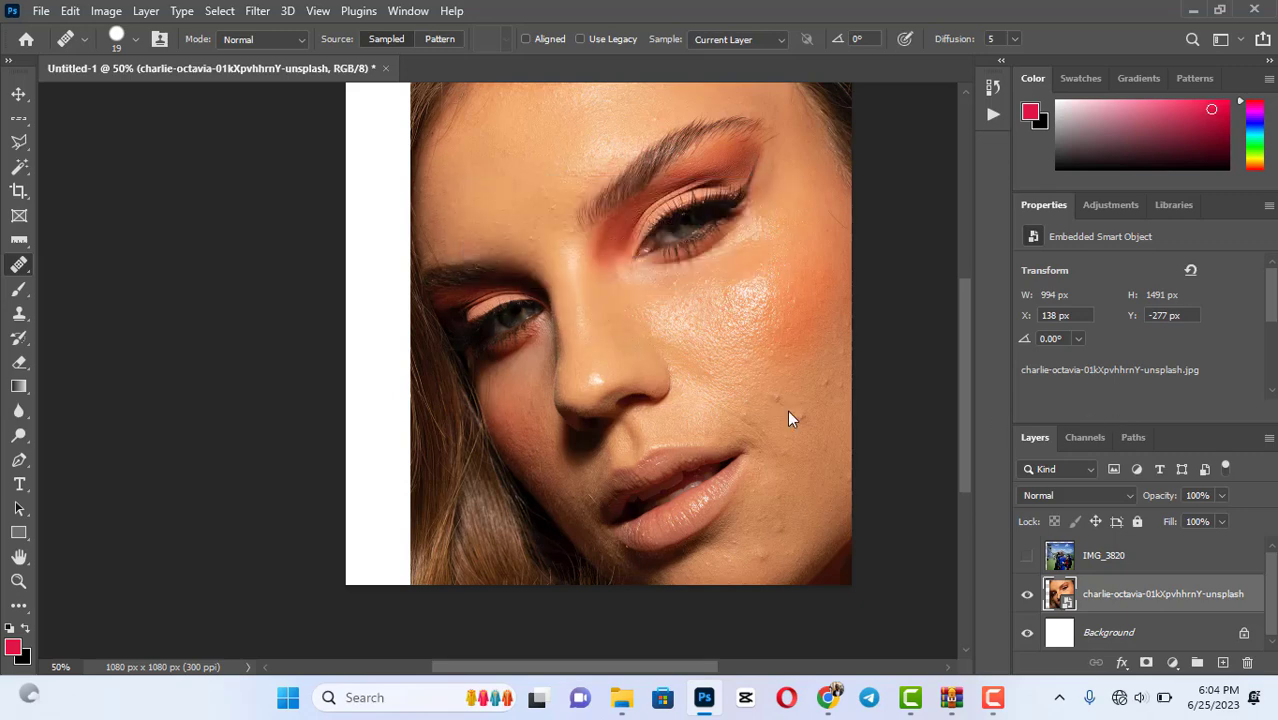
right_click(1198, 606)
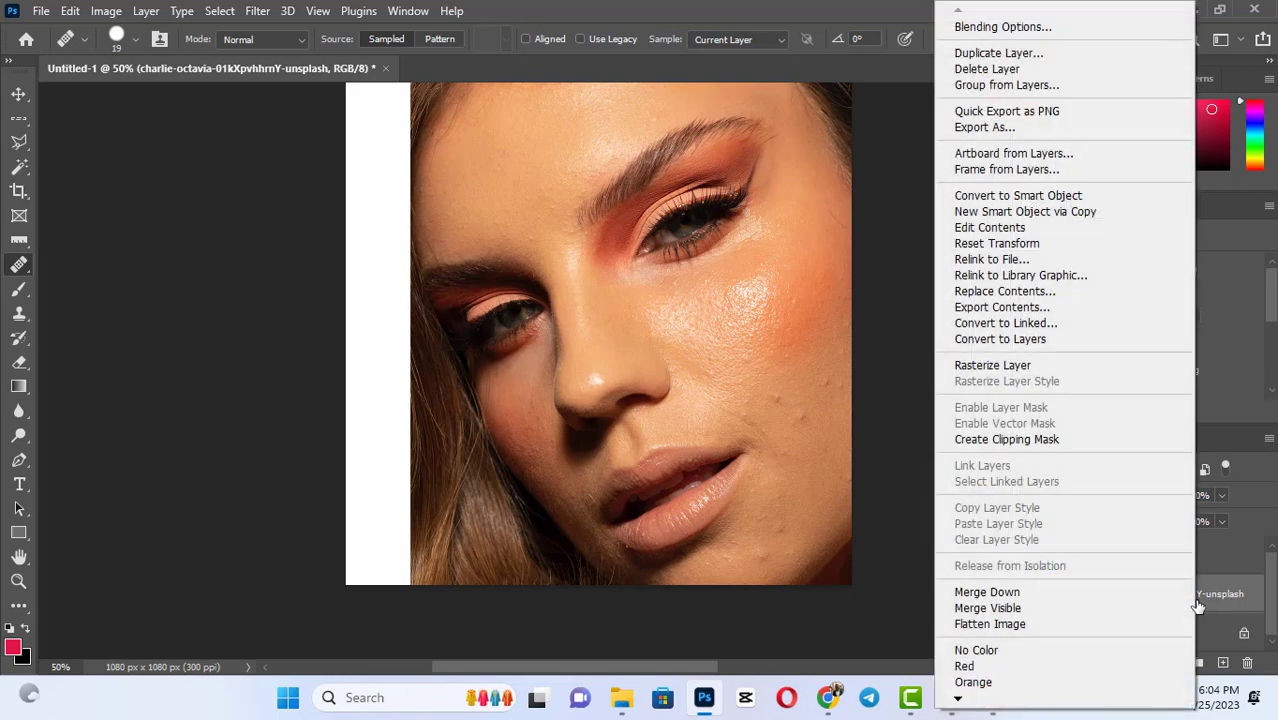
left_click(988, 366)
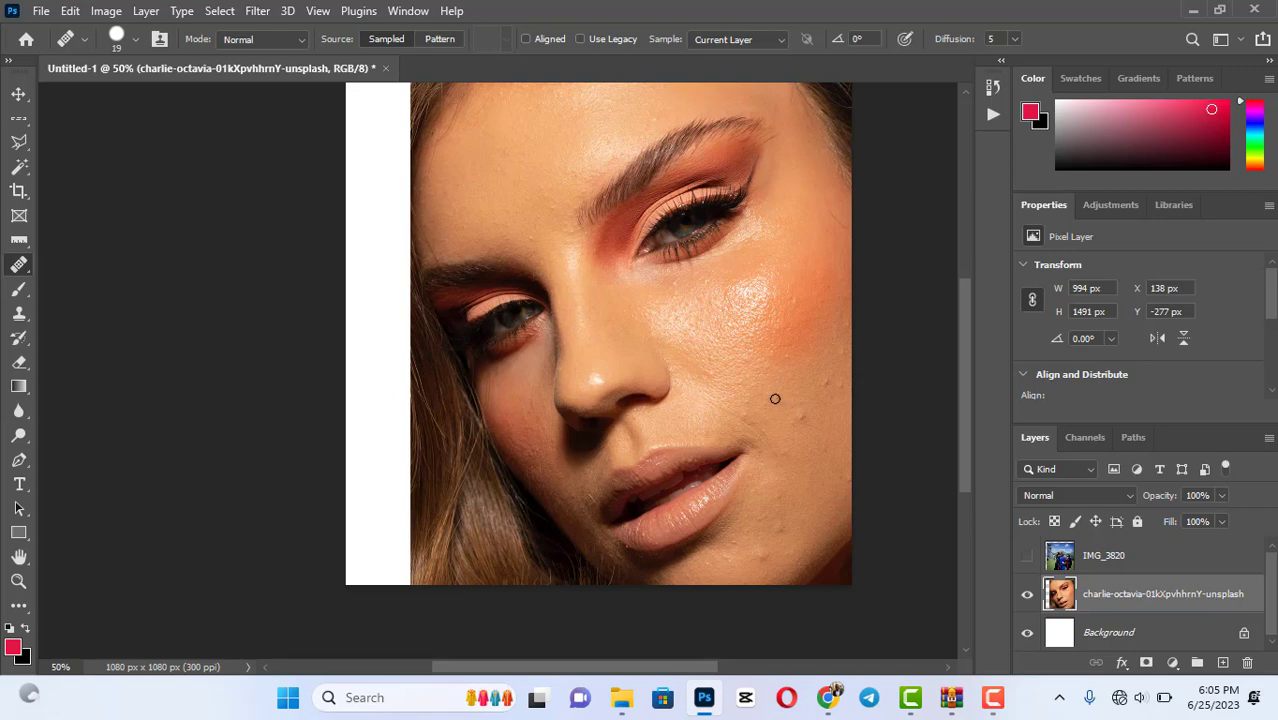
Try to heal the blemishes on the portrait's chin with the Healing Brush Tool.
left_click(781, 529)
left_click(763, 563)
left_click(760, 557)
Patch the blemishes on the portrait's cheek and chin with clean skin using the Patch Tool, and clear the selection.
right_click(22, 266)
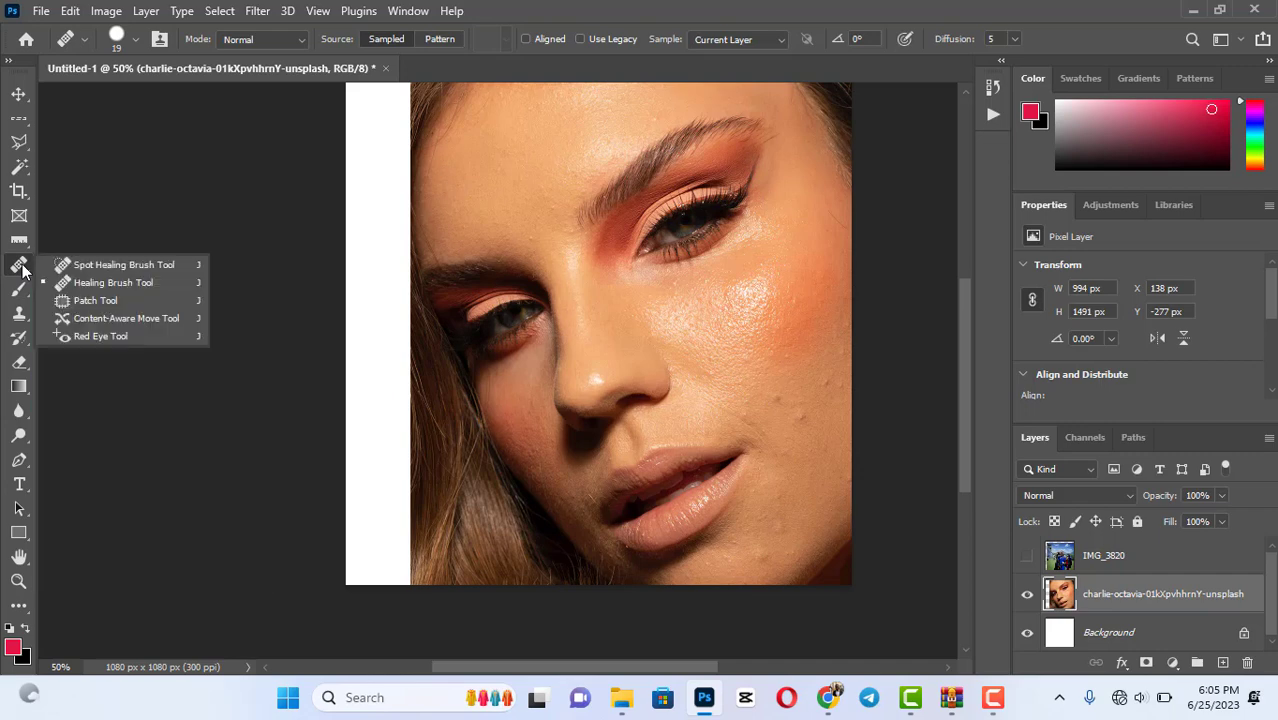
left_click(76, 300)
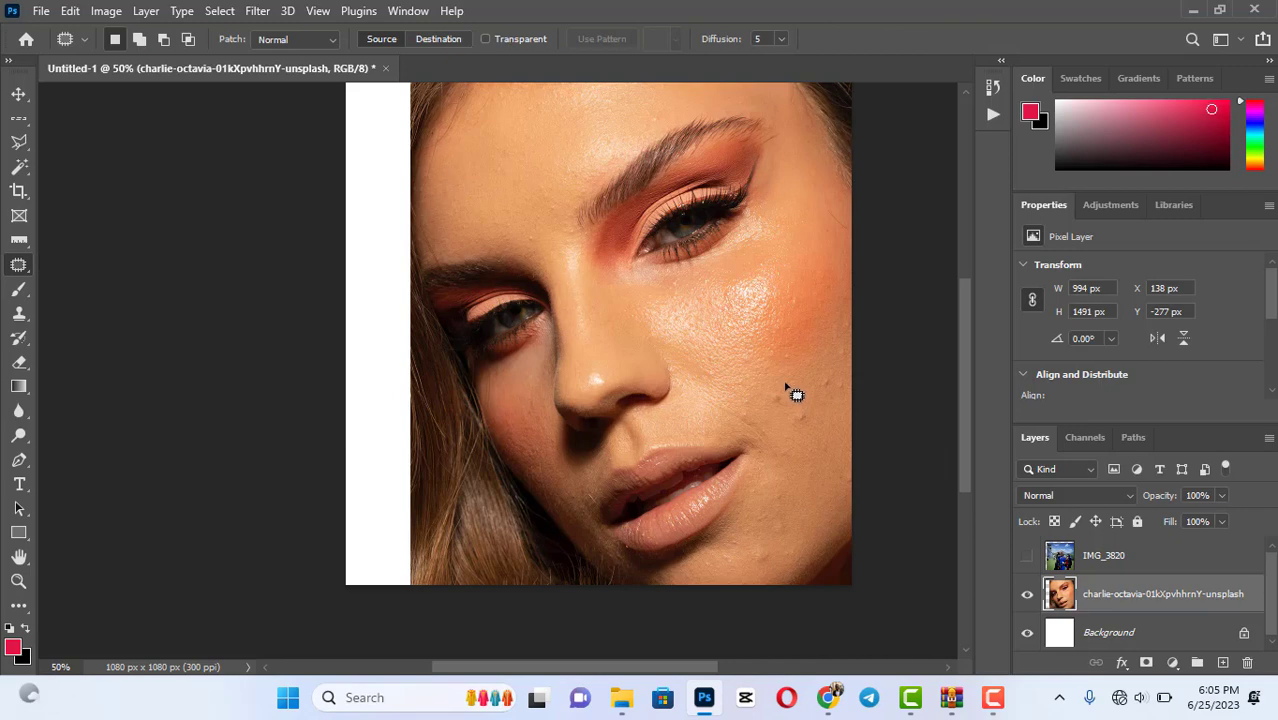
mouse_move(786, 387)
left_mouse_down()
mouse_move(767, 409)
mouse_move(795, 377)
mouse_move(791, 393)
left_mouse_up()
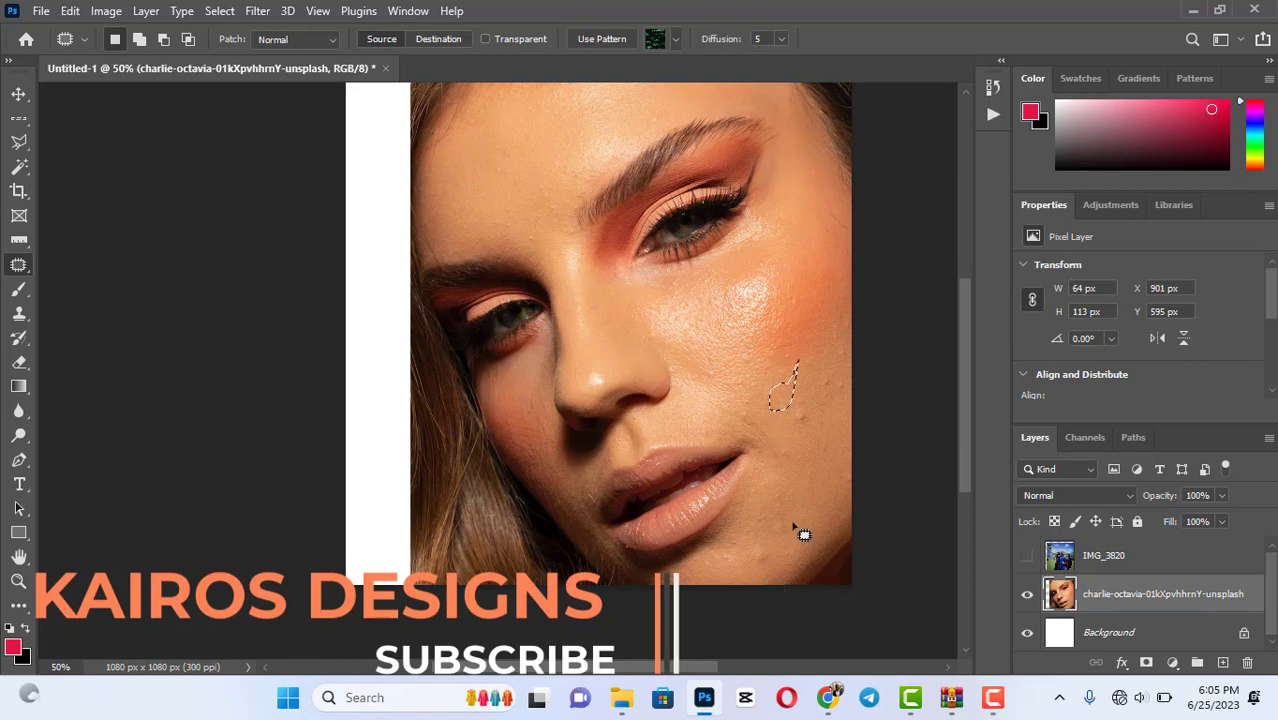
mouse_move(783, 524)
left_mouse_down()
mouse_move(769, 531)
mouse_move(783, 542)
mouse_move(793, 533)
mouse_move(772, 515)
left_mouse_up()
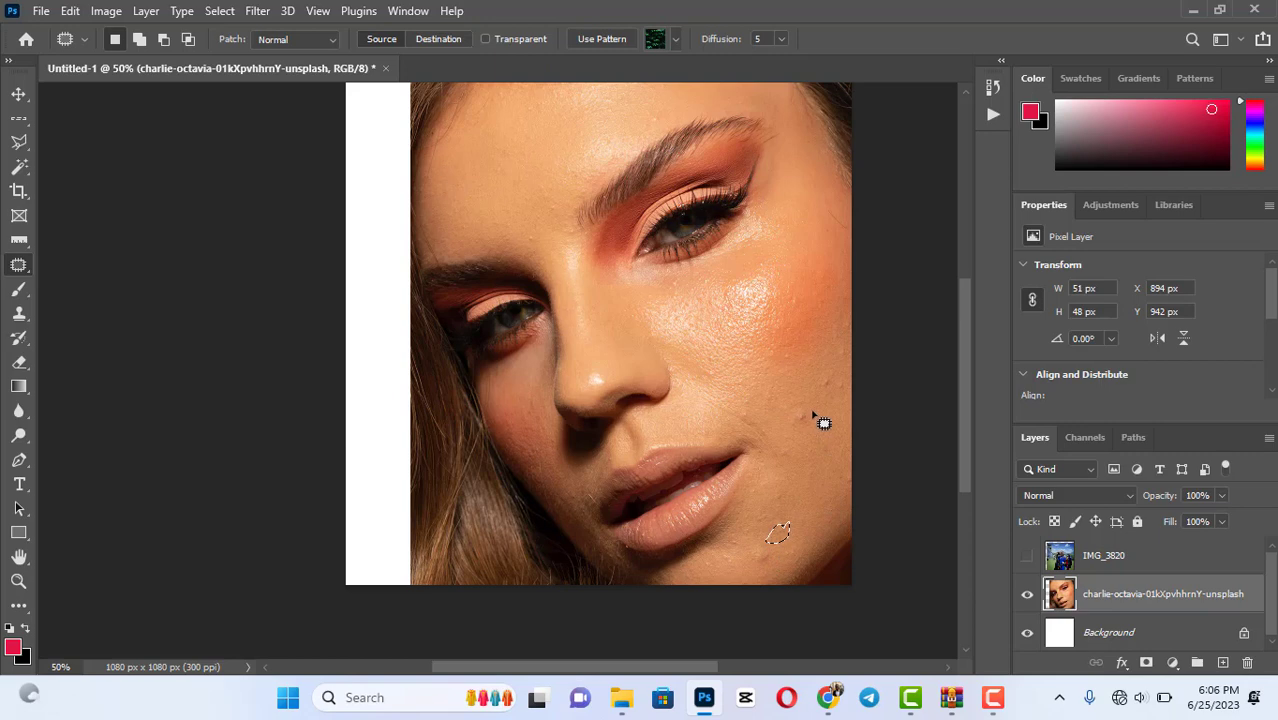
mouse_move(815, 417)
left_mouse_down()
mouse_move(782, 409)
mouse_move(783, 429)
mouse_move(828, 418)
mouse_move(812, 406)
mouse_move(808, 441)
left_mouse_up()
left_click(810, 447)
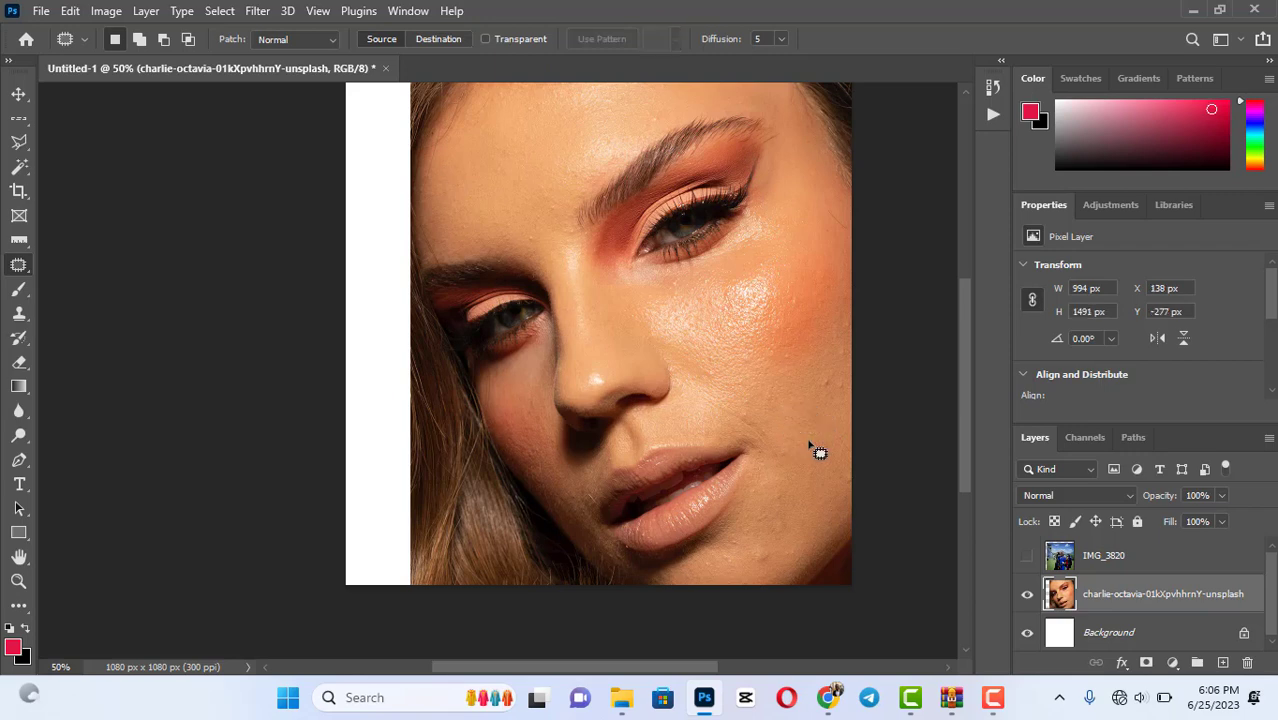
Paint a freehand red scribble across the forehead, eye and nose with the Brush Tool, and undo it.
right_click(16, 262)
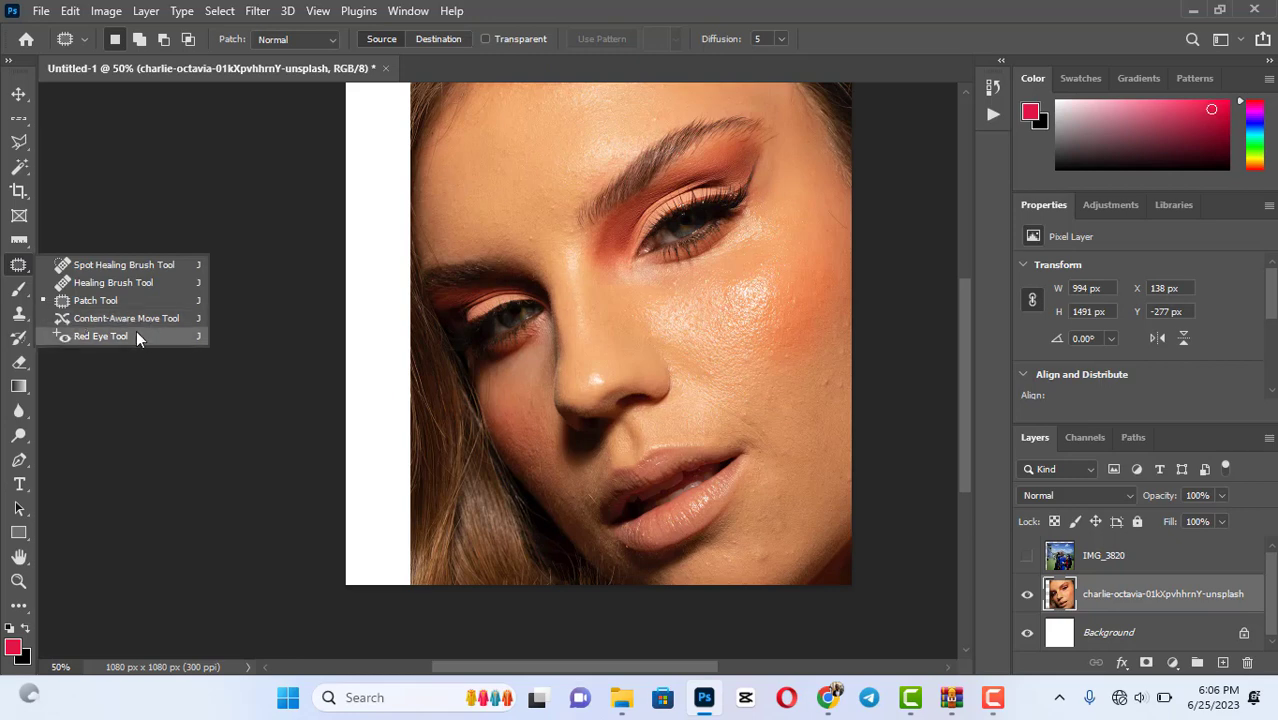
left_click(18, 289)
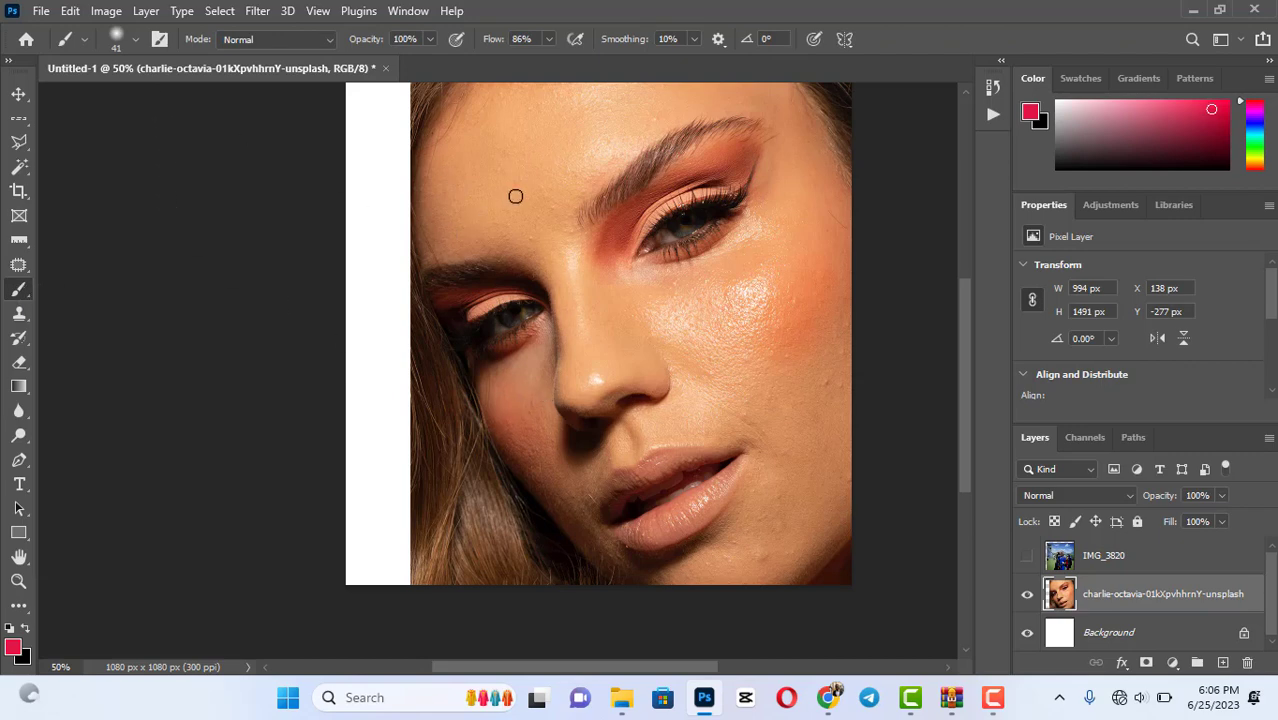
mouse_move(515, 196)
left_mouse_down()
mouse_move(564, 248)
mouse_move(545, 325)
mouse_move(489, 291)
mouse_move(574, 231)
mouse_move(612, 140)
mouse_move(628, 309)
mouse_move(621, 242)
mouse_move(576, 265)
mouse_move(569, 203)
mouse_move(594, 162)
mouse_move(545, 135)
left_mouse_up()
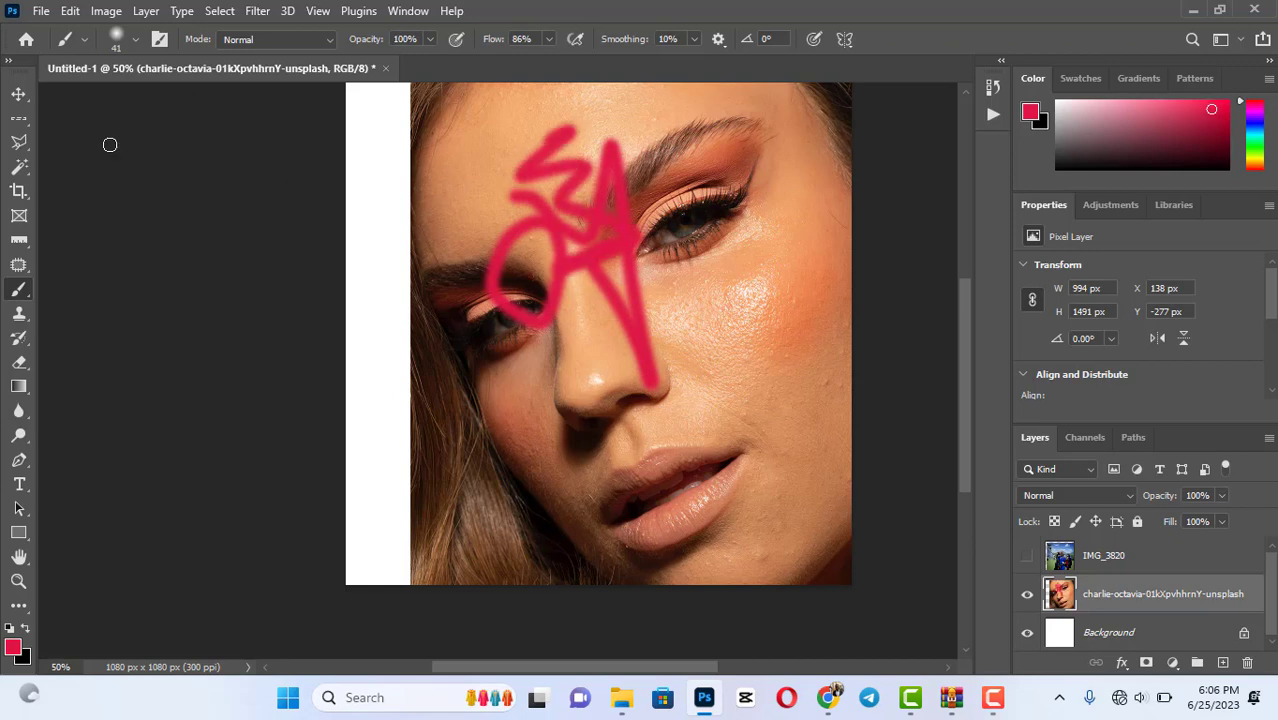
left_click(20, 315)
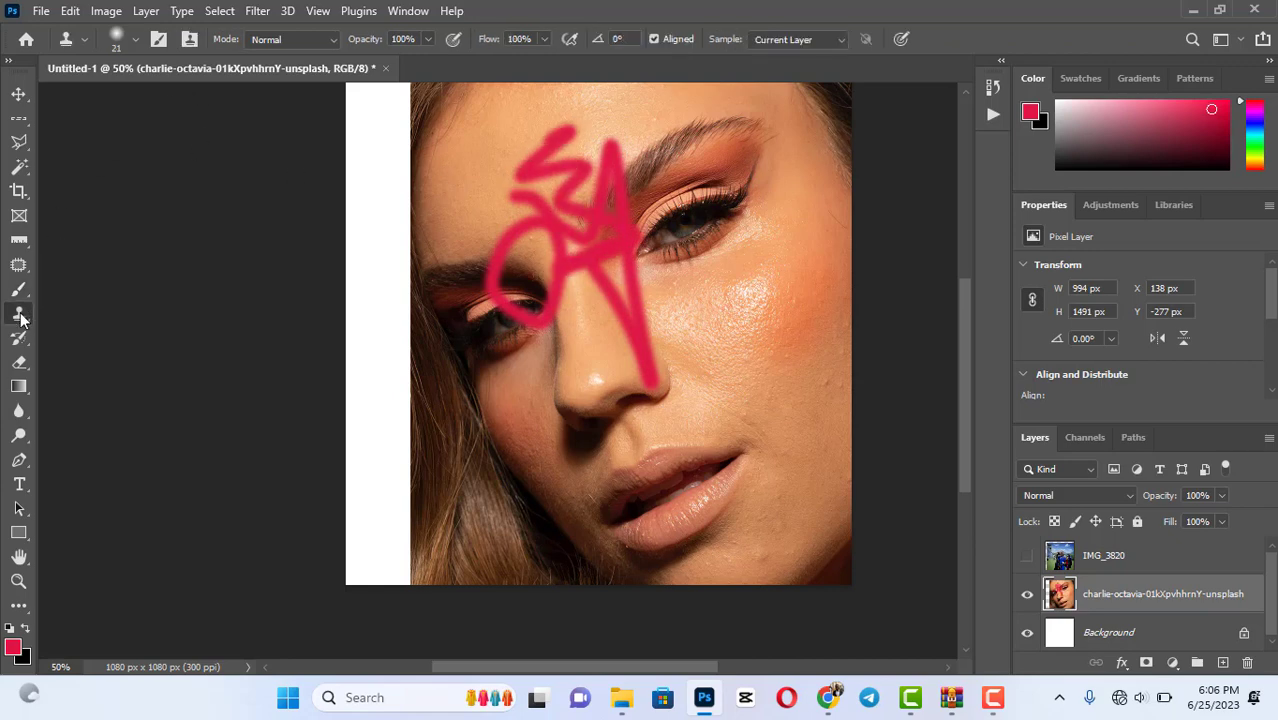
key("ctrl+z")
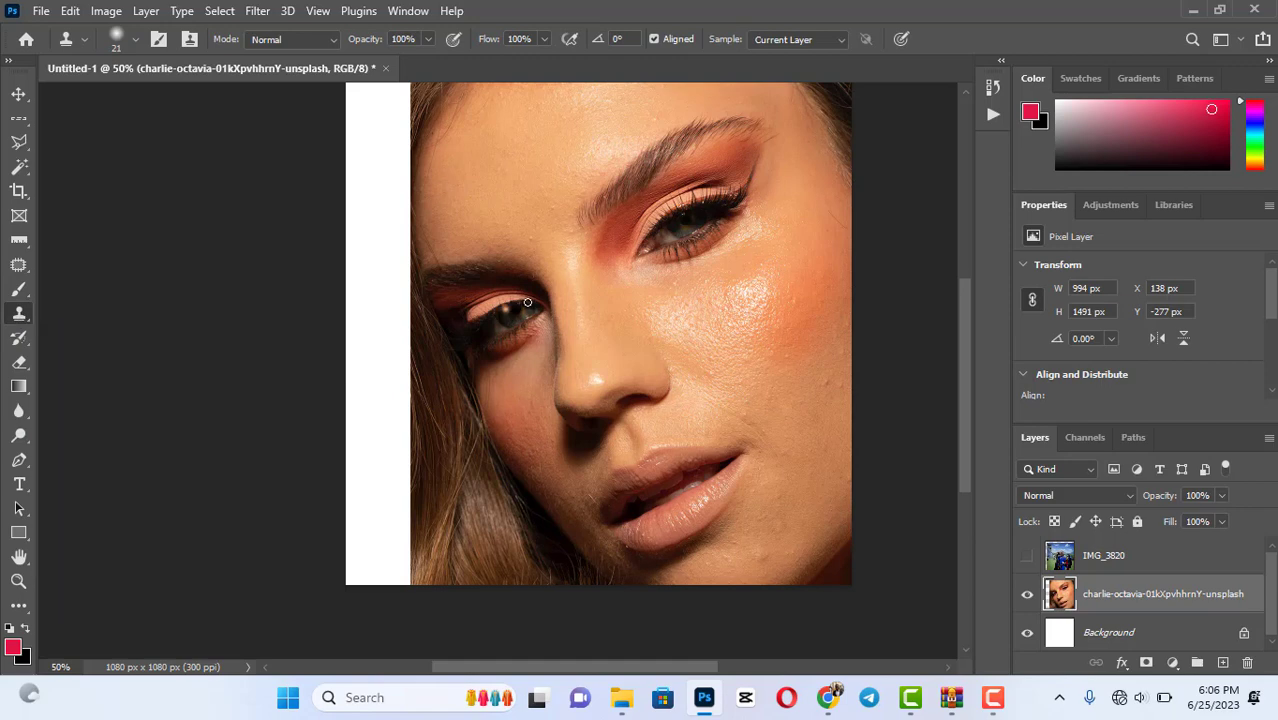
Try the Pattern Stamp Tool, return to the Clone Stamp Tool and set its brush size to 40 px.
left_click(20, 315)
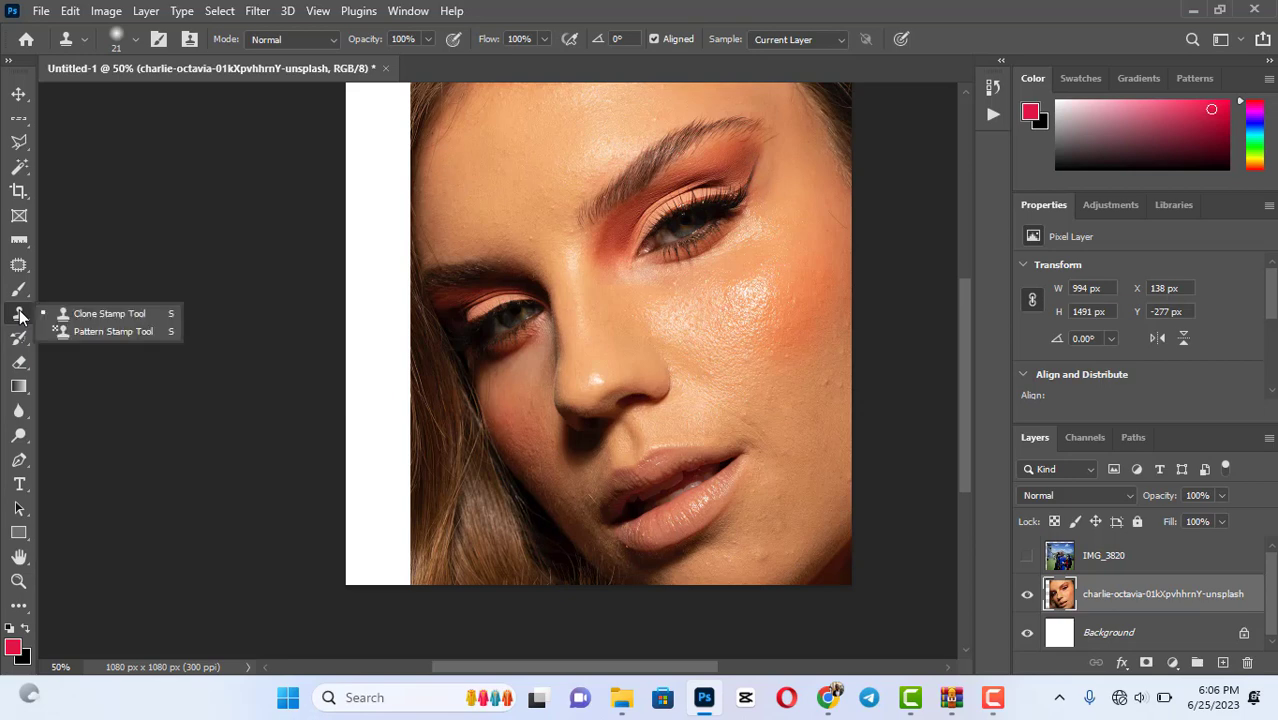
left_click(68, 331)
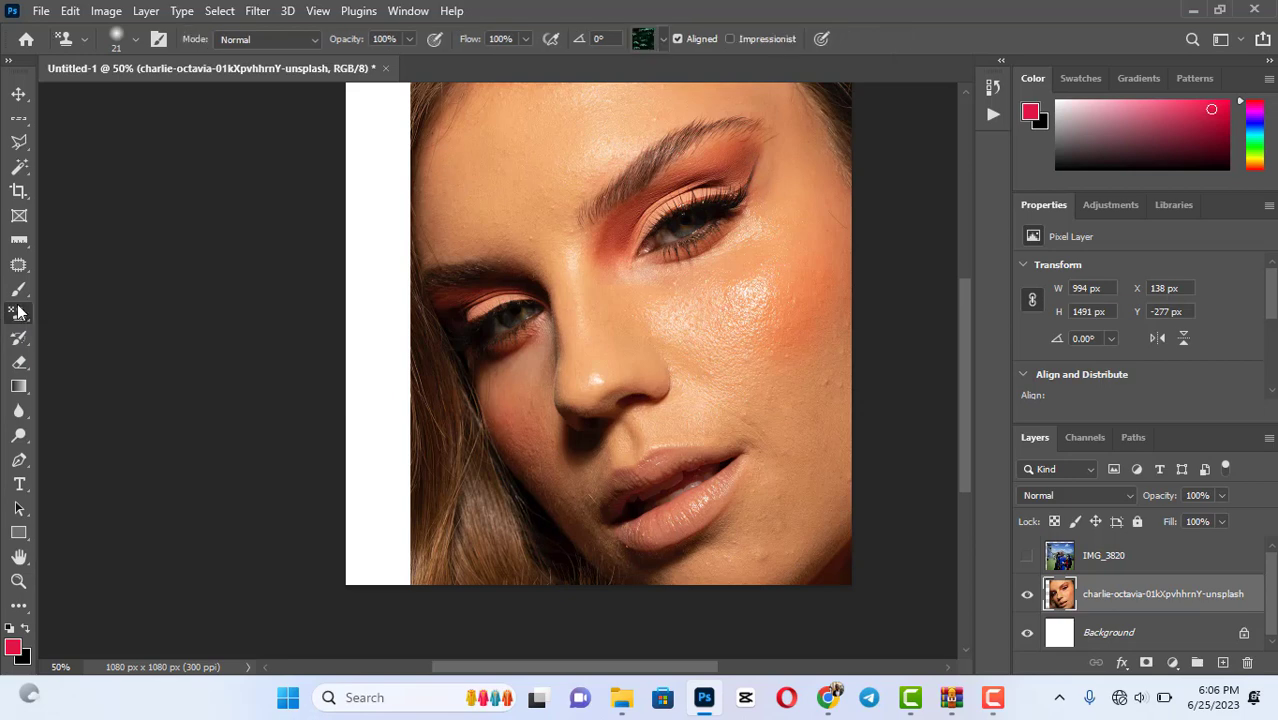
left_click(18, 313)
left_click(108, 314)
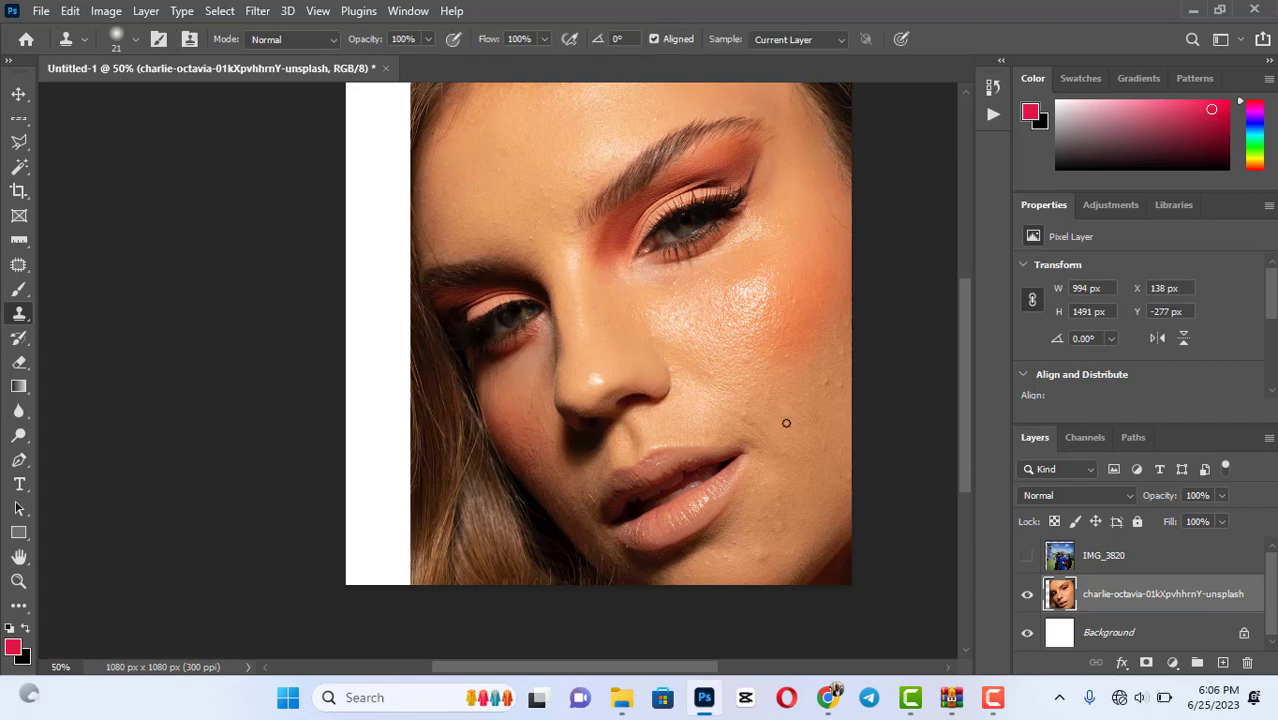
left_click(131, 39)
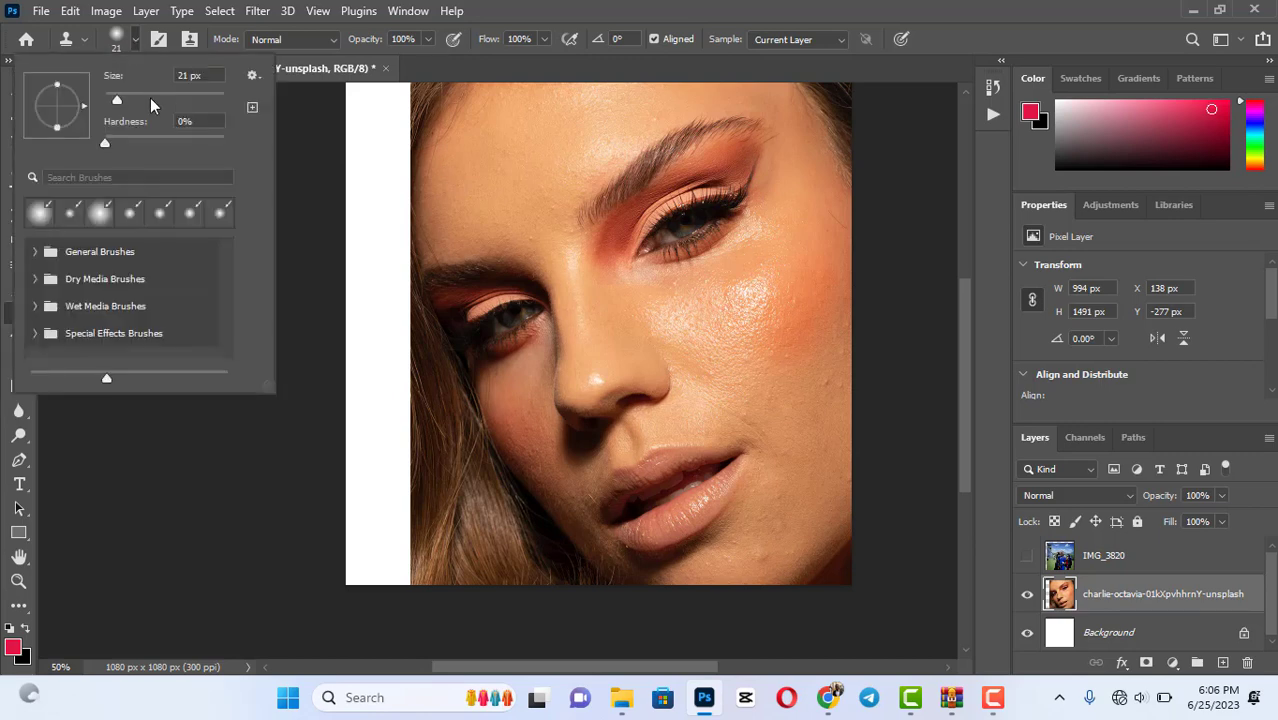
left_click_drag(113, 79, 132, 80)
Clone nearby clean skin over the remaining blemishes on the chin and cheek.
left_click(752, 540, "alt")
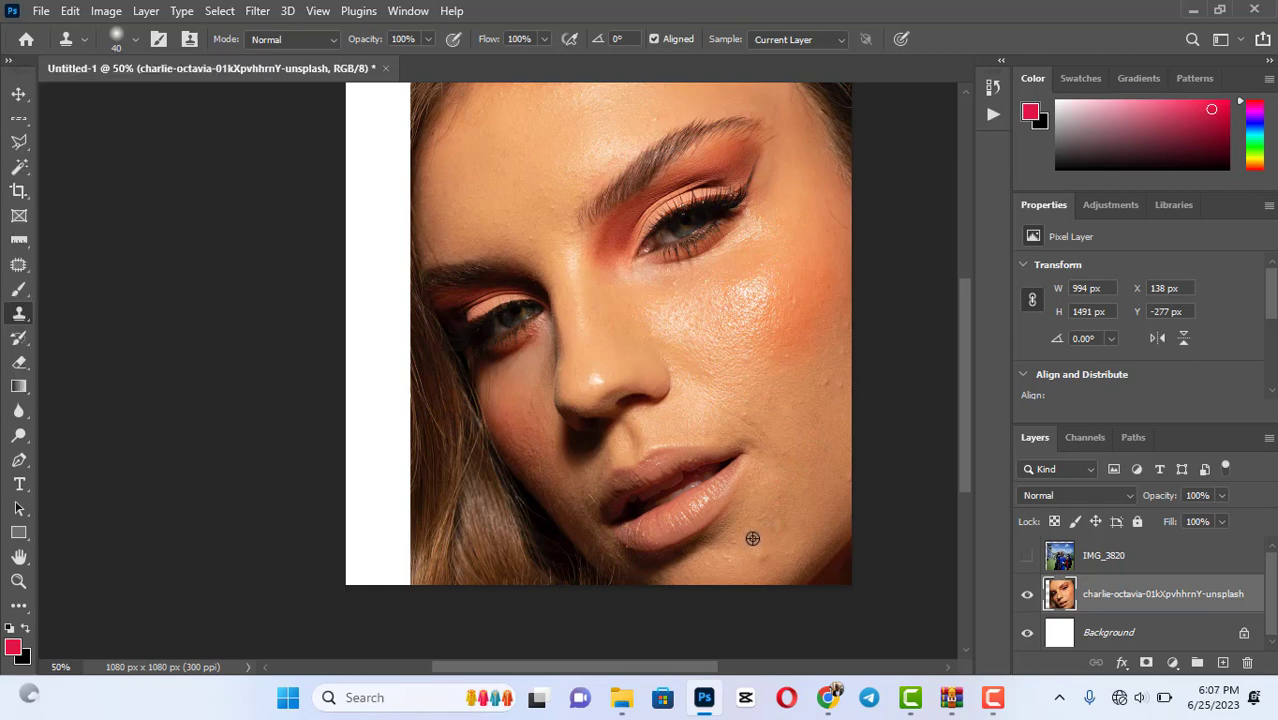
left_click(754, 537, "alt")
left_click(757, 557)
left_click(822, 374, "alt")
left_click(825, 387)
Clone skin from beside the nose onto the upper cheek, and undo the stroke.
left_click(712, 390, "alt")
mouse_move(810, 308)
left_mouse_down()
mouse_move(792, 334)
mouse_move(815, 284)
mouse_move(788, 328)
mouse_move(803, 298)
left_mouse_up()
key("ctrl+z")
Erase a thin freehand scribble over the hair, eye and forehead with the 13 px Eraser Tool.
left_click(22, 343)
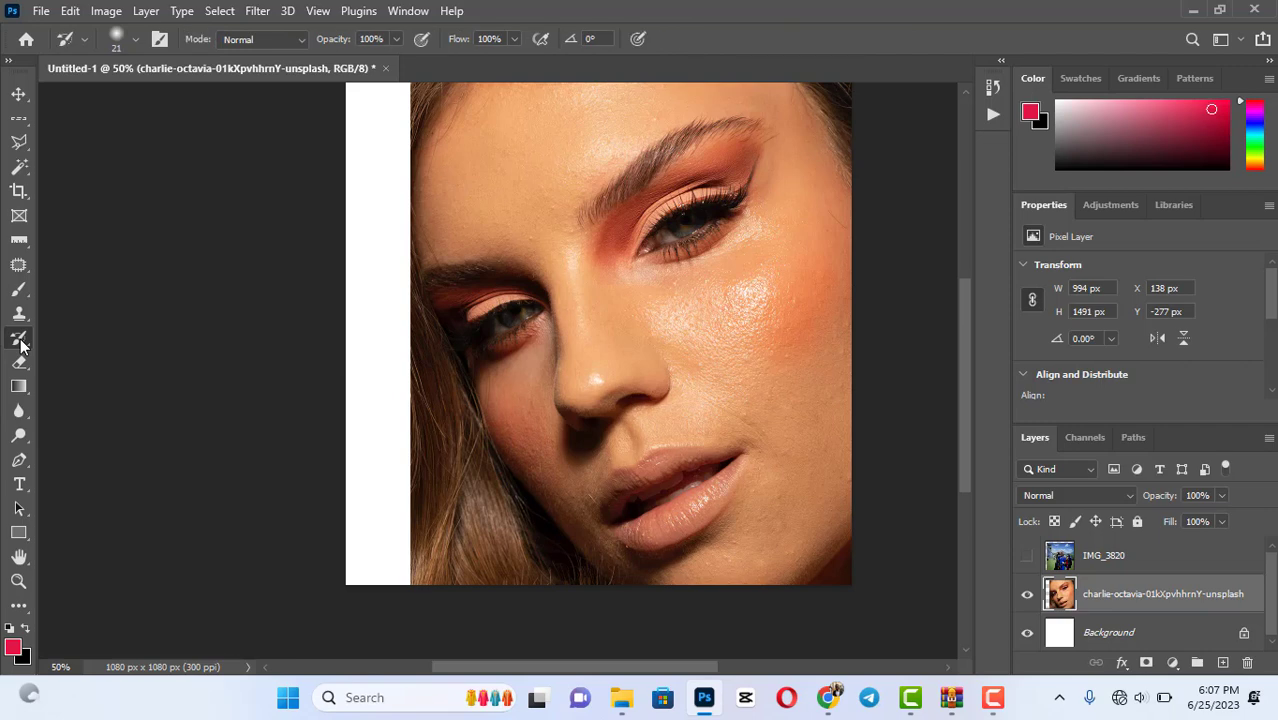
right_click(22, 343)
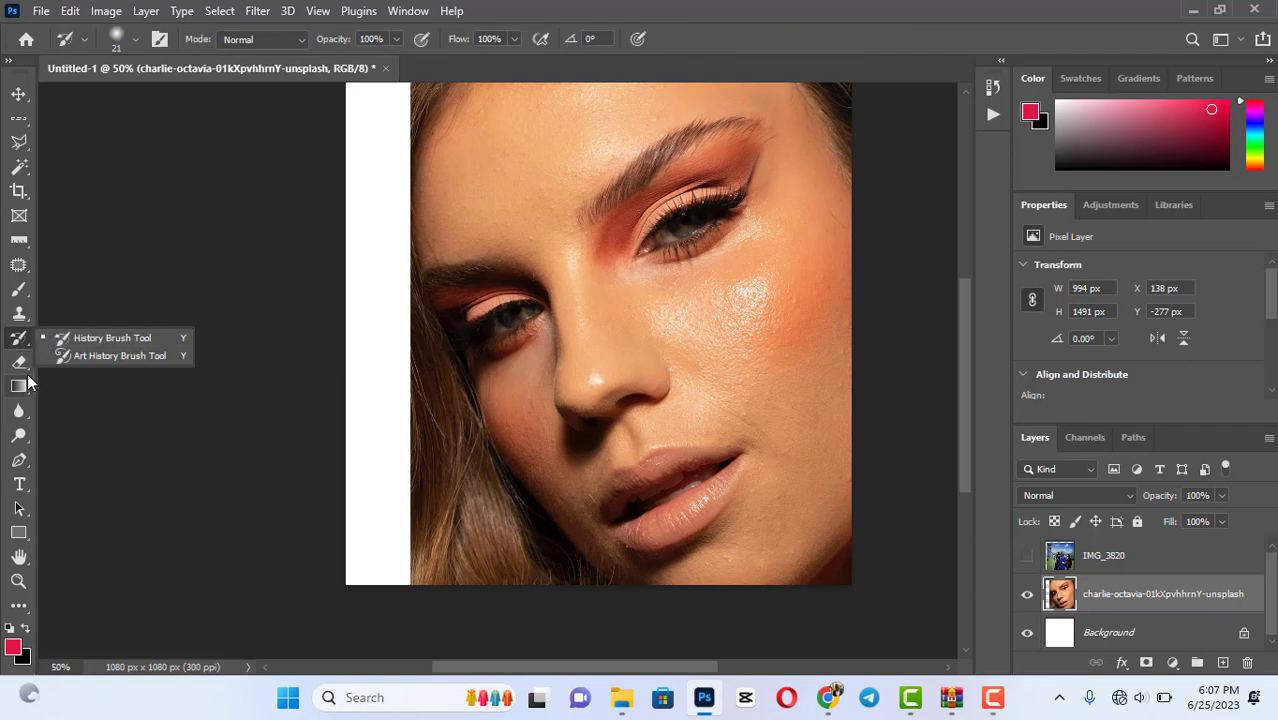
left_click(22, 366)
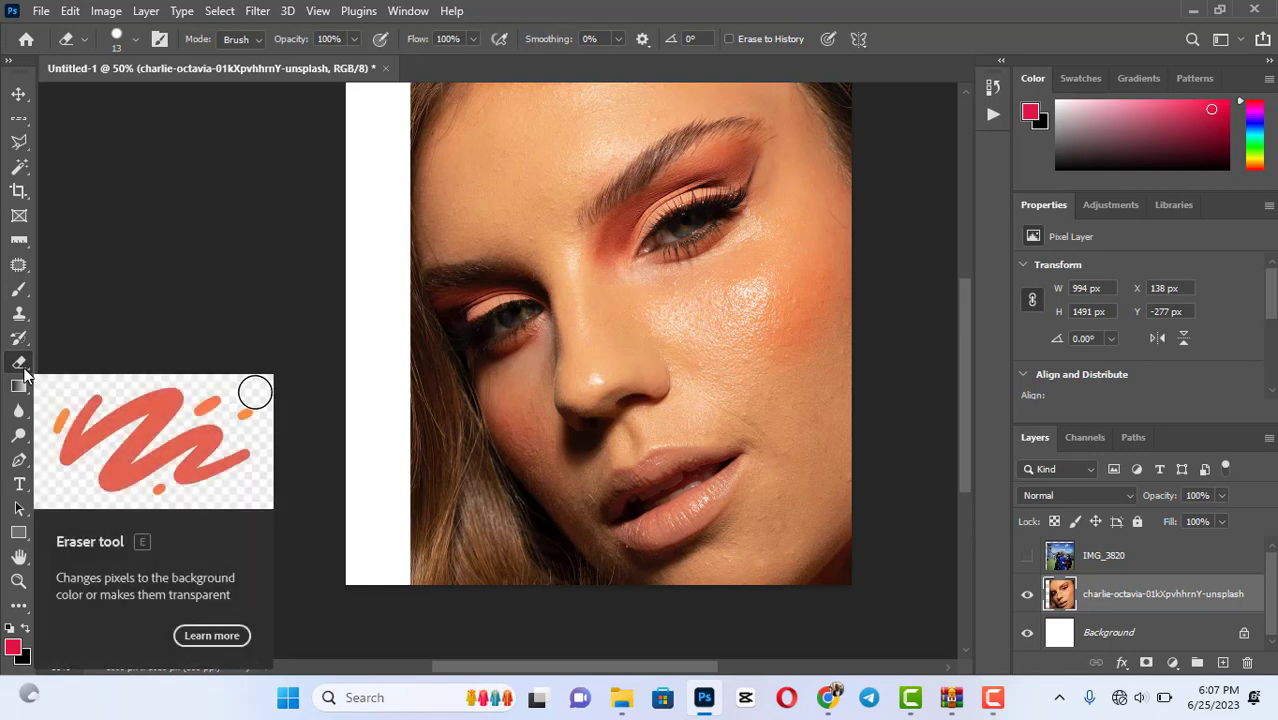
right_click(24, 373)
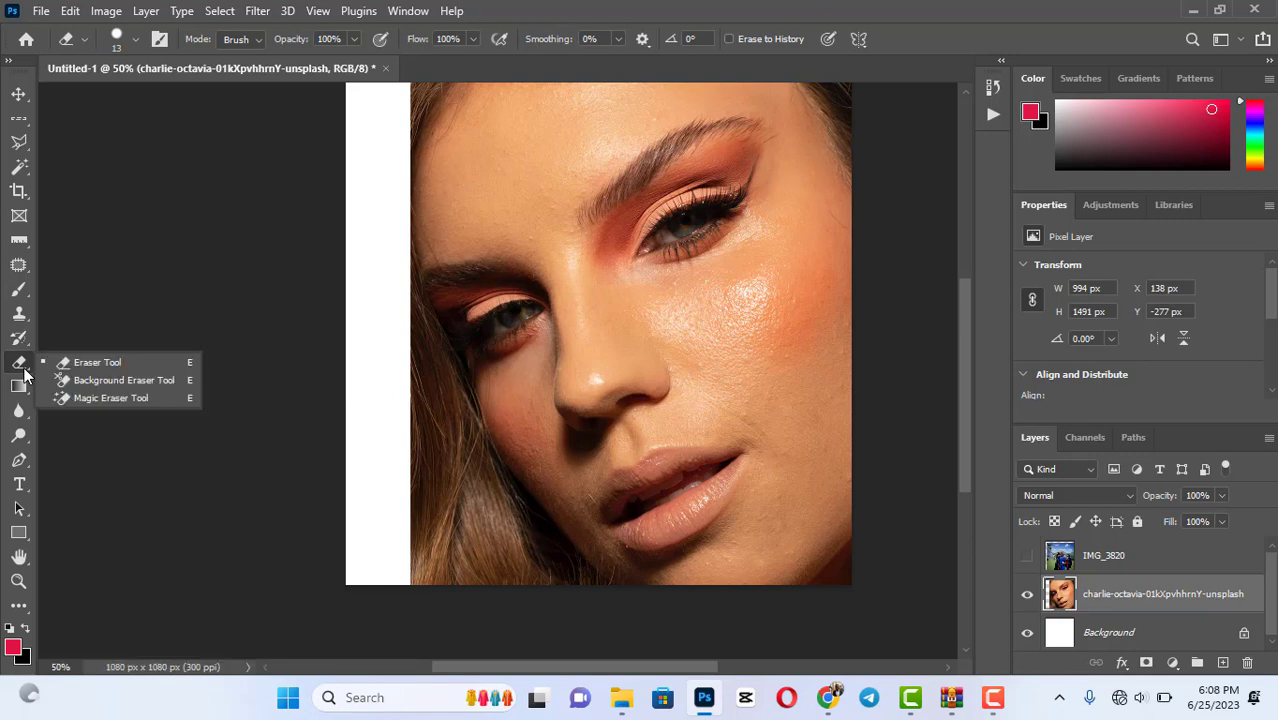
left_click(76, 366)
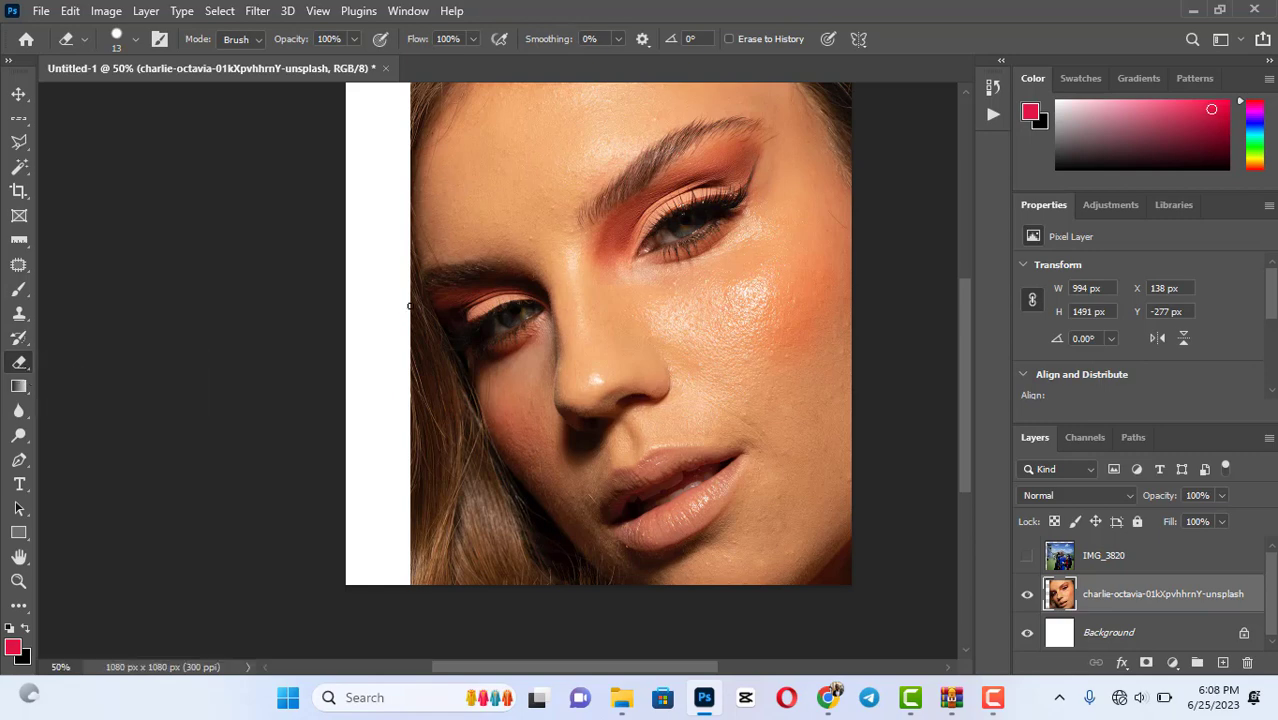
mouse_move(409, 306)
left_mouse_down()
mouse_move(562, 165)
mouse_move(414, 392)
mouse_move(495, 325)
mouse_move(420, 405)
left_mouse_up()
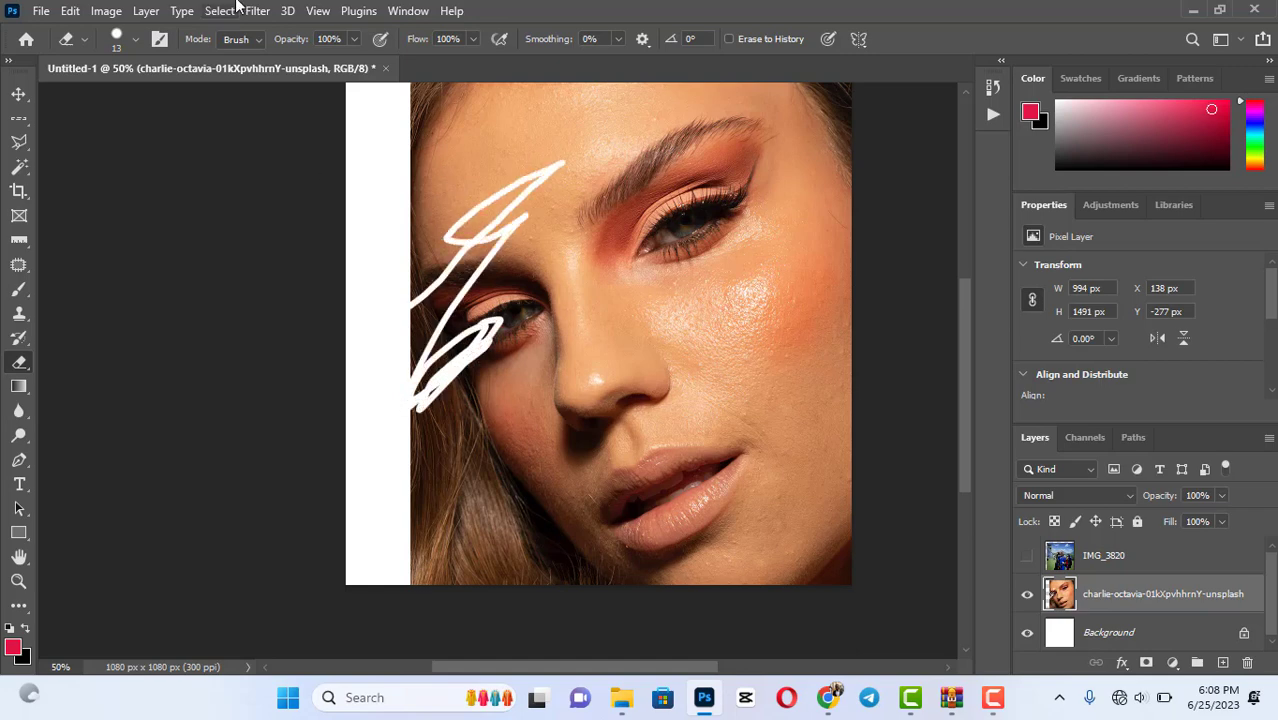
Set the eraser to a soft 54 px brush, erase a scribble across both eyes and the nose, and undo all the erasing.
left_click(137, 38)
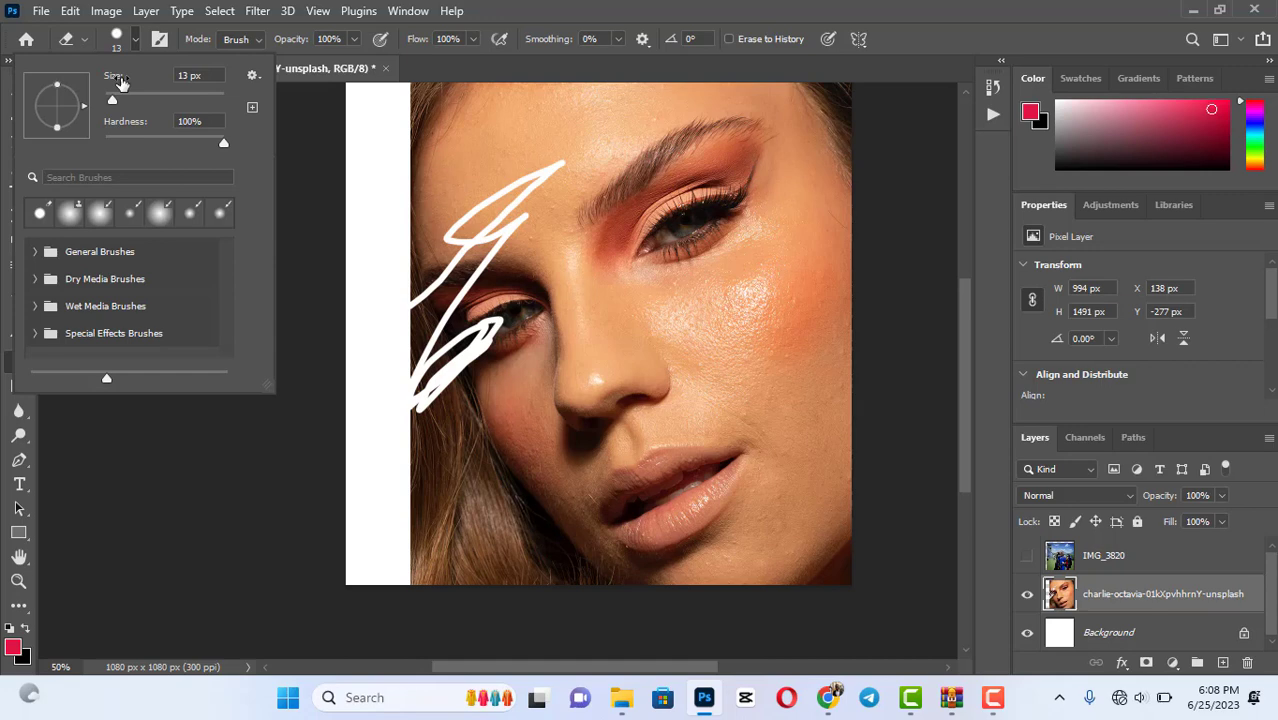
left_click_drag(120, 83, 158, 86)
mouse_move(146, 126)
left_mouse_down()
mouse_move(70, 168)
mouse_move(38, 166)
left_mouse_up()
left_click(400, 212)
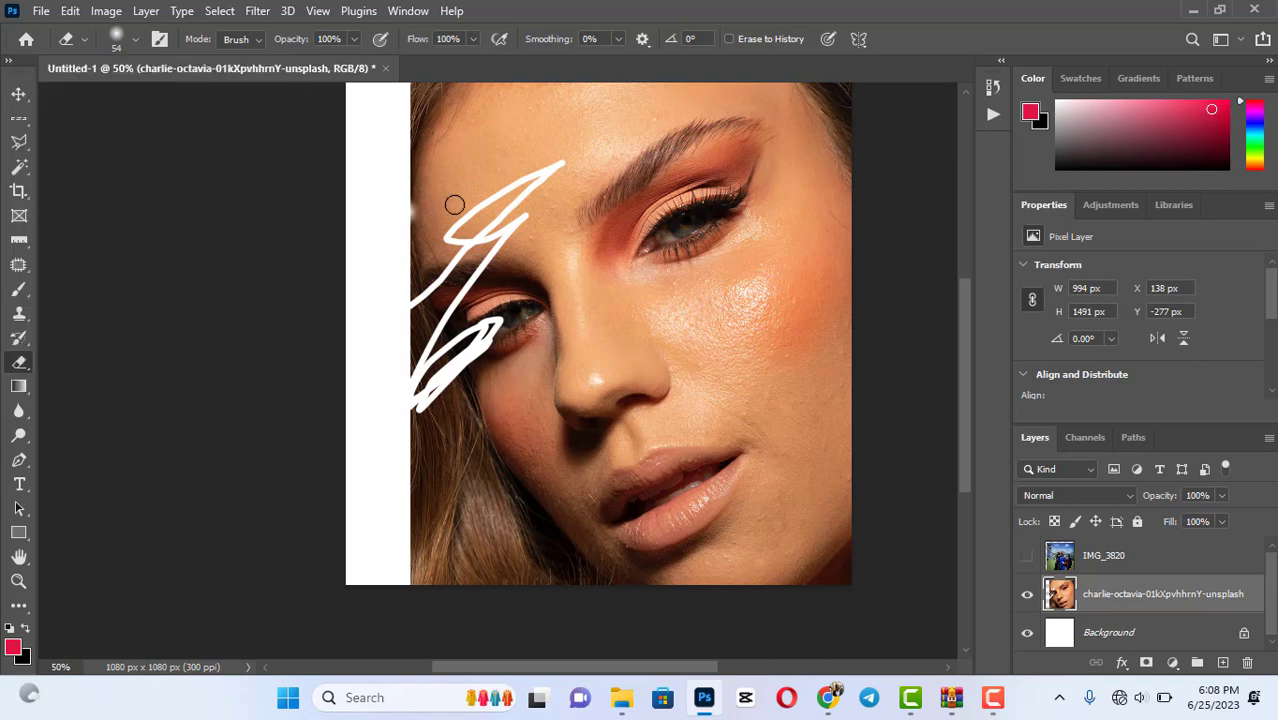
mouse_move(451, 200)
left_mouse_down()
mouse_move(539, 185)
mouse_move(486, 265)
mouse_move(566, 288)
mouse_move(598, 122)
mouse_move(602, 331)
mouse_move(625, 267)
mouse_move(684, 201)
mouse_move(694, 261)
left_mouse_up()
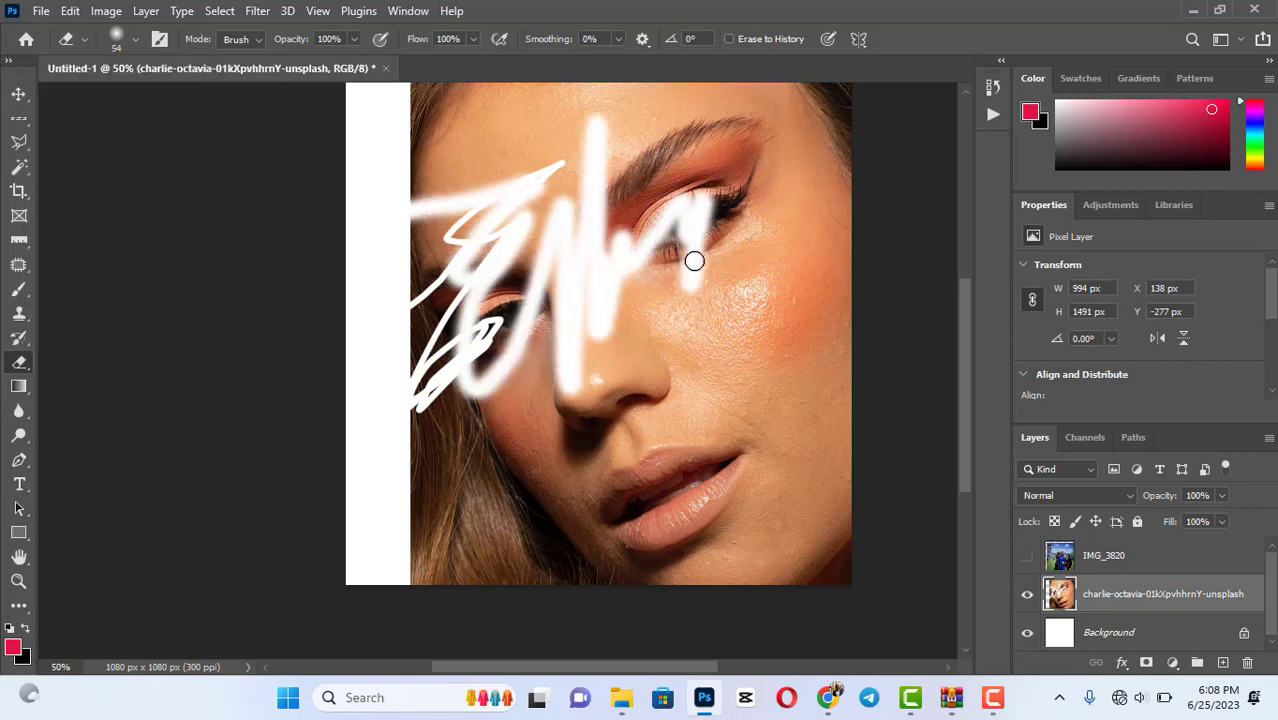
key("ctrl+z")
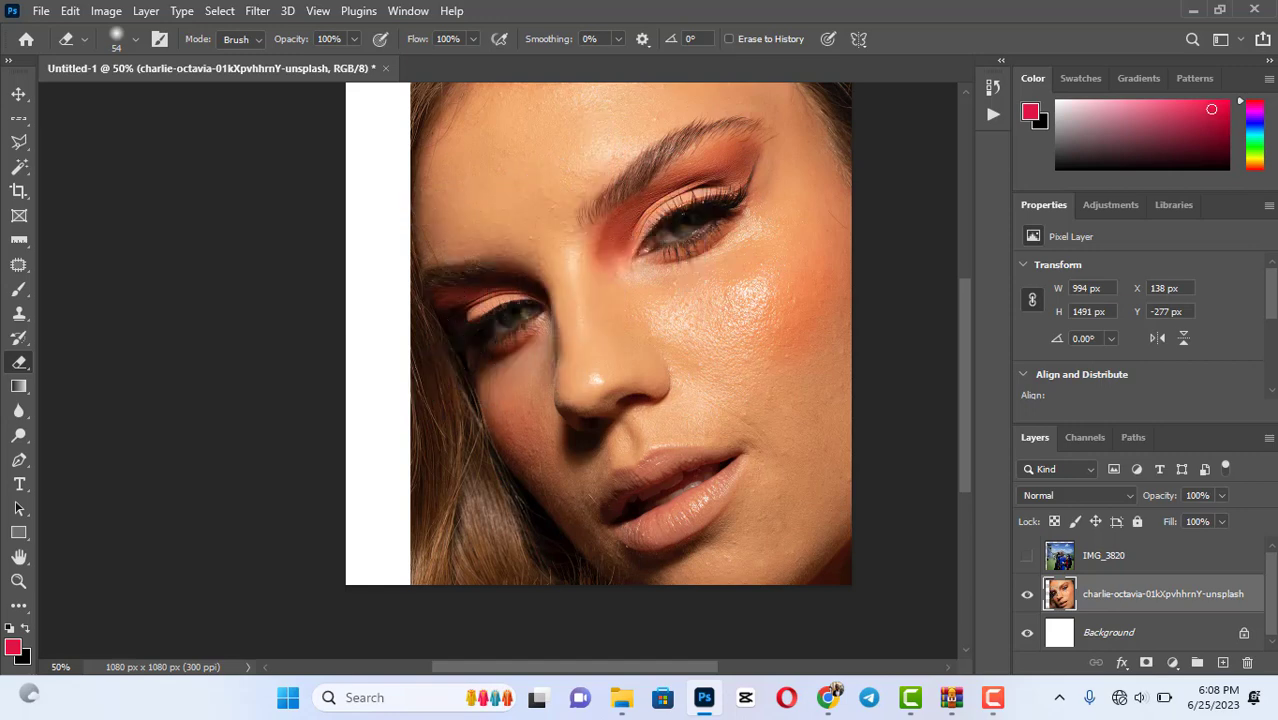
Fill the portrait layer with a linear red-to-black gradient running upward from the lower part of the canvas with the Gradient Tool.
left_click(20, 387)
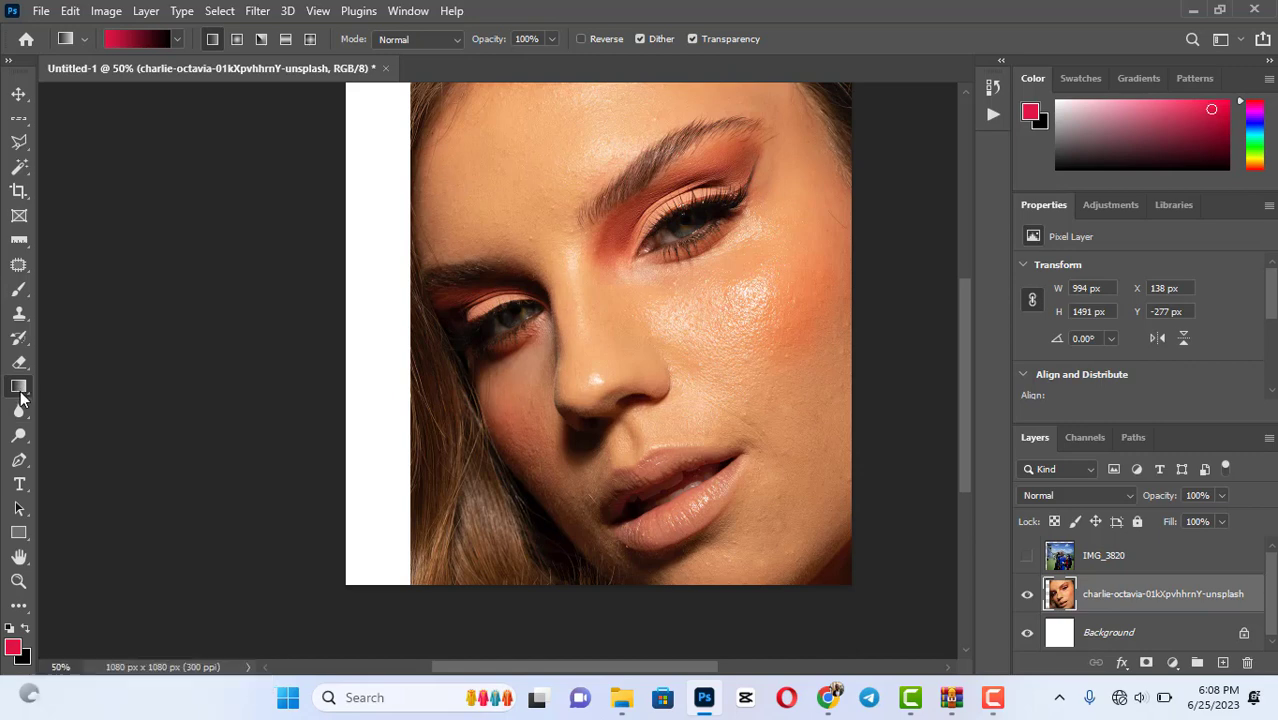
right_click(20, 394)
left_click(100, 387)
left_click_drag(589, 501, 561, 294)
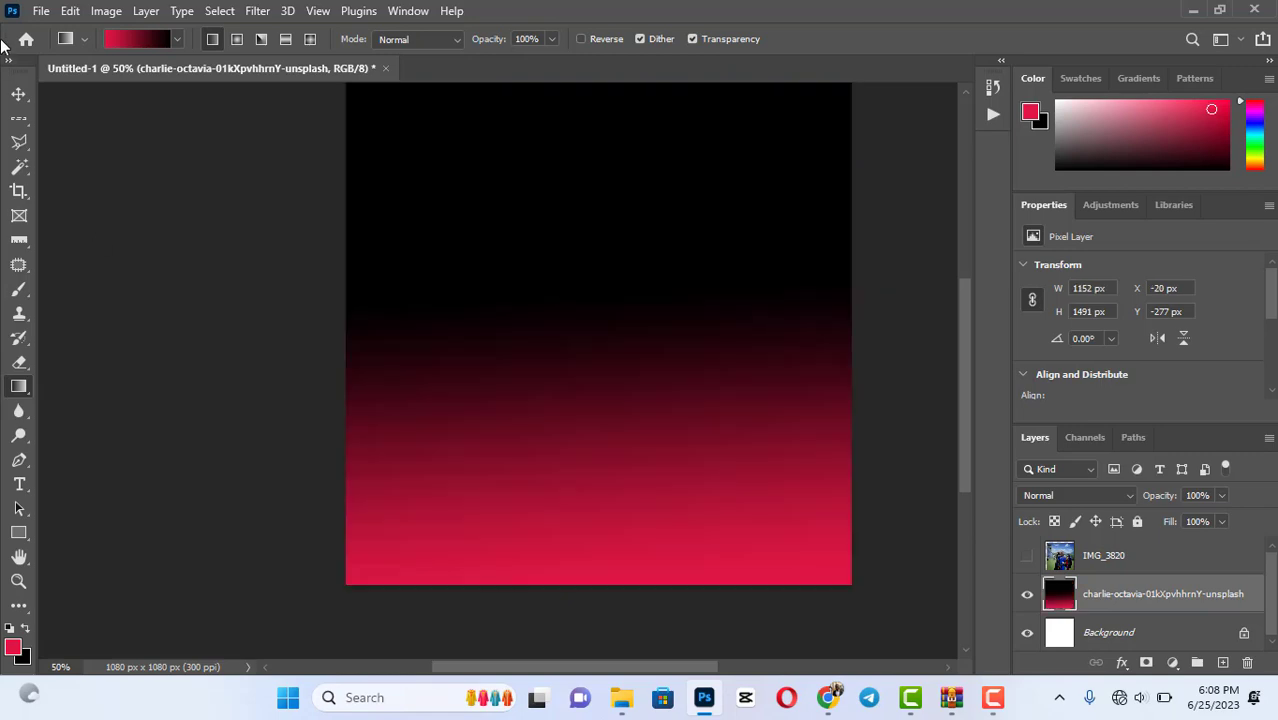
Recolour the gradient's red stop at location 0% to a muted purple in the Gradient Editor.
left_click(123, 39)
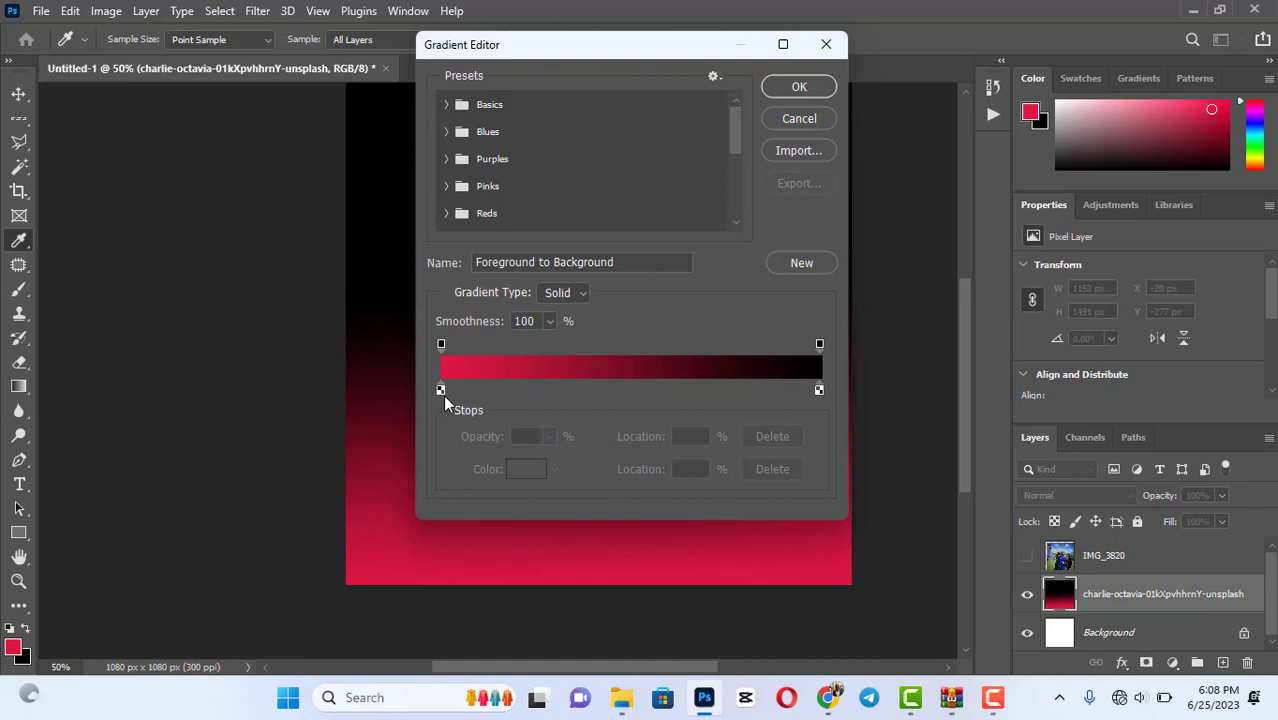
left_click(441, 390)
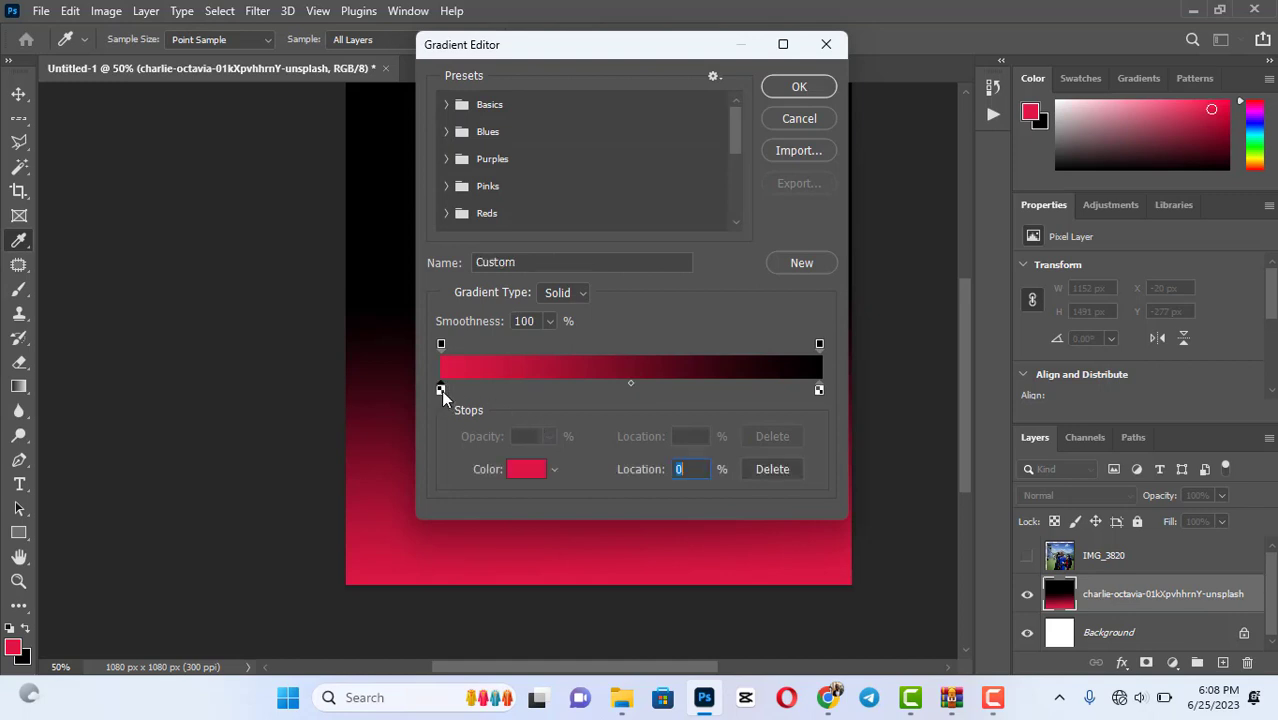
left_click(528, 470)
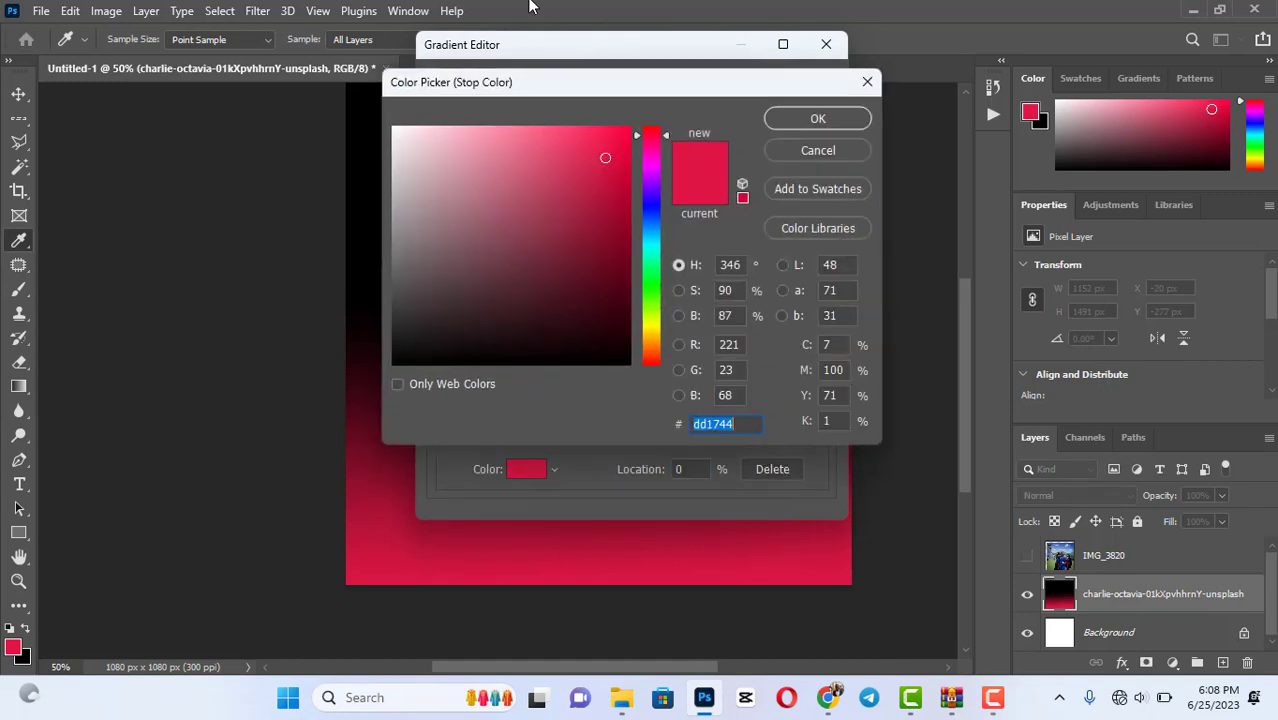
left_click(653, 195)
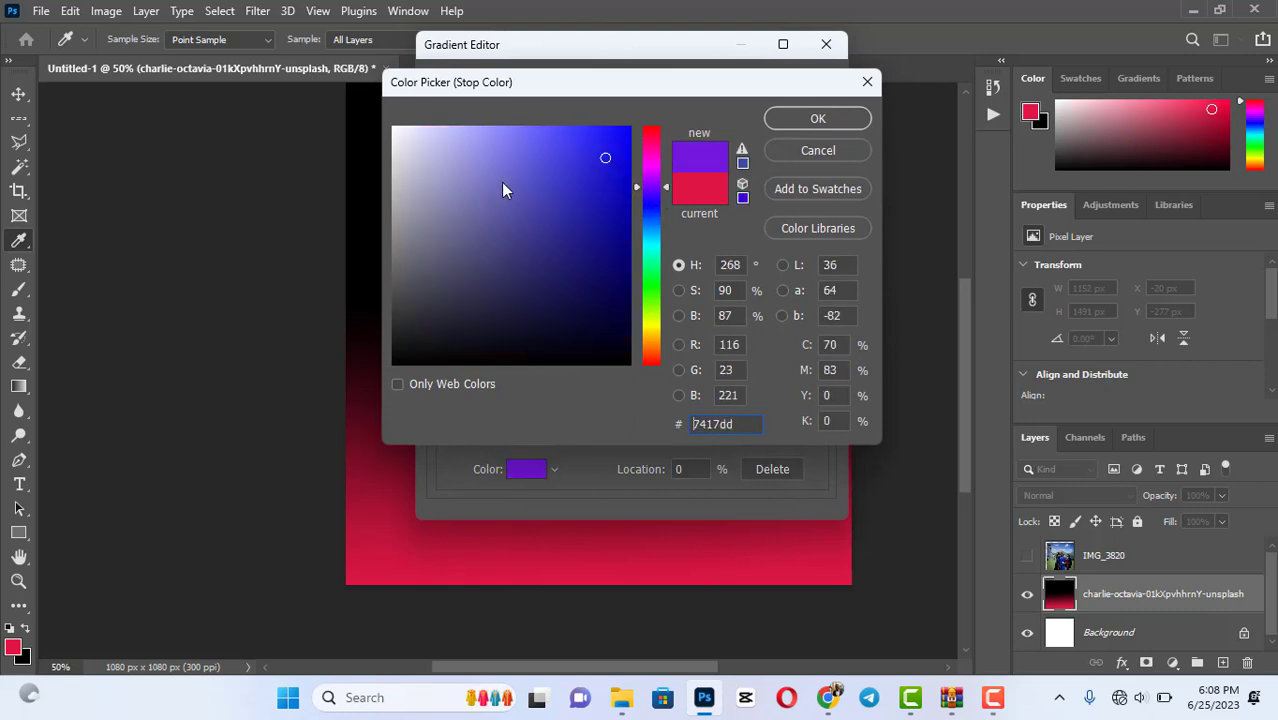
left_click(472, 194)
left_click(814, 122)
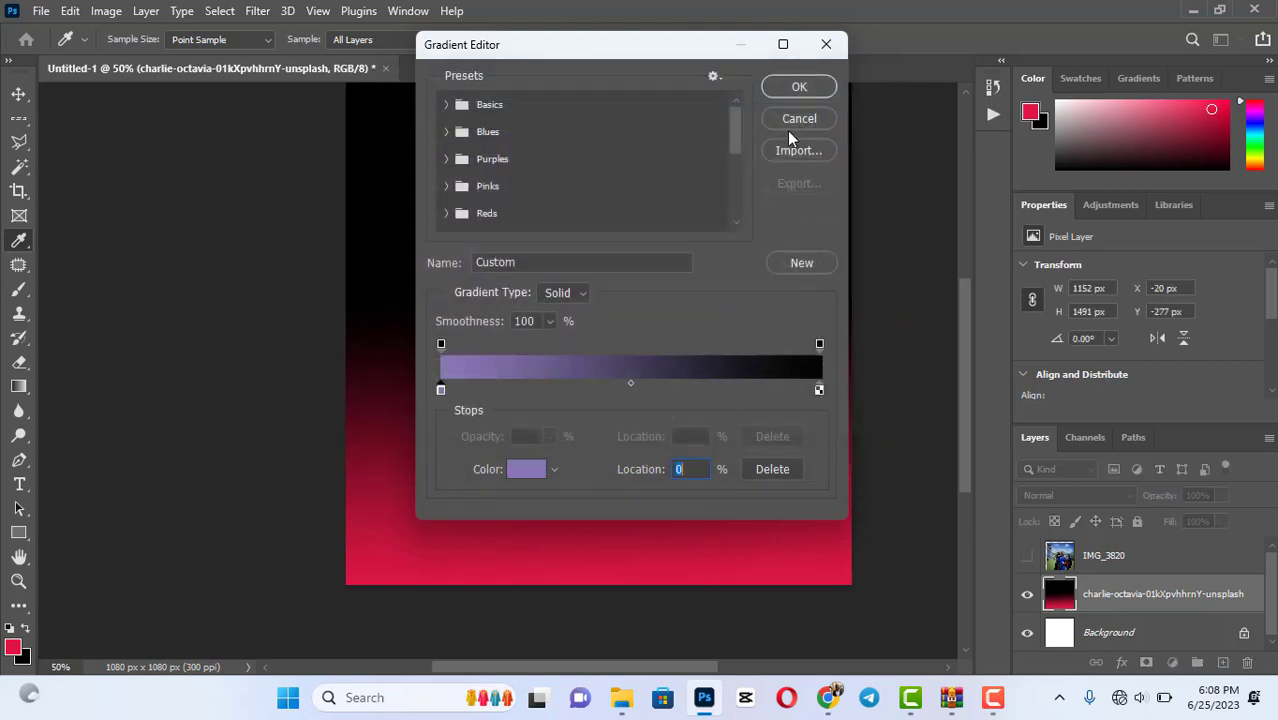
left_click(812, 90)
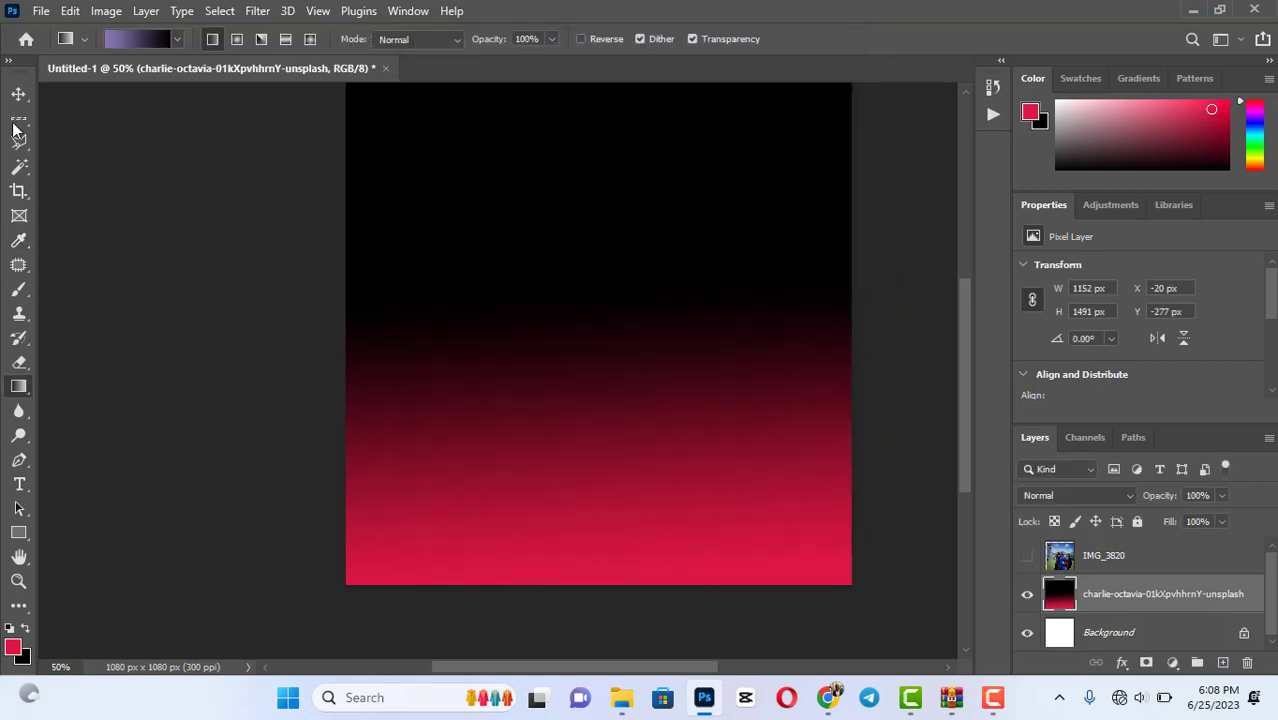
left_click(157, 45)
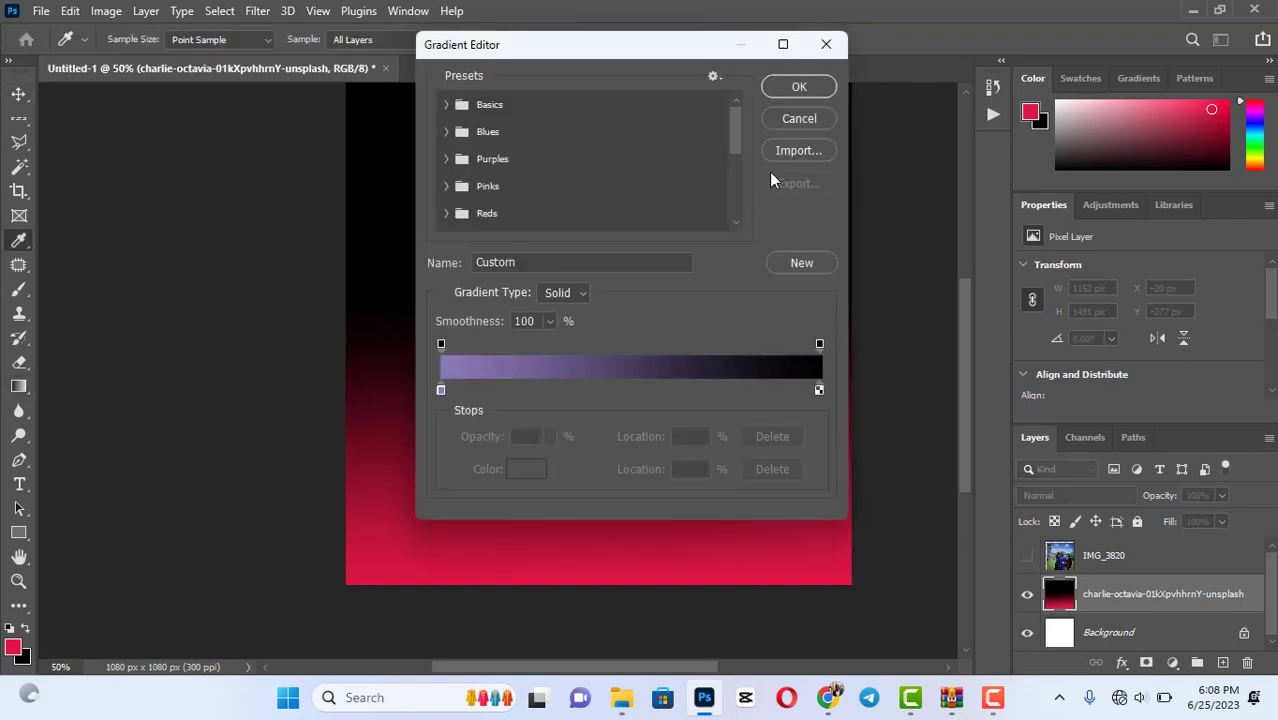
left_click(815, 118)
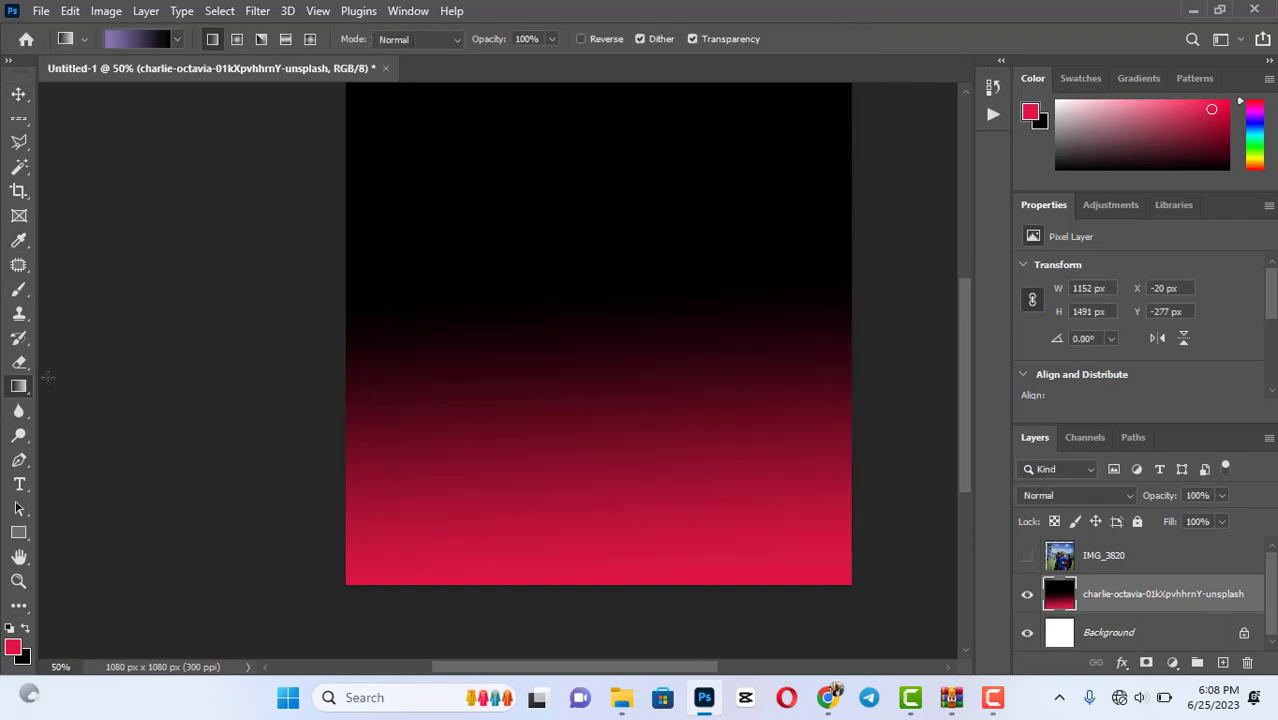
Undo the gradient fill on the portrait and blur the inner corner of the lit eye with the Blur Tool at 94 px.
left_click(20, 412)
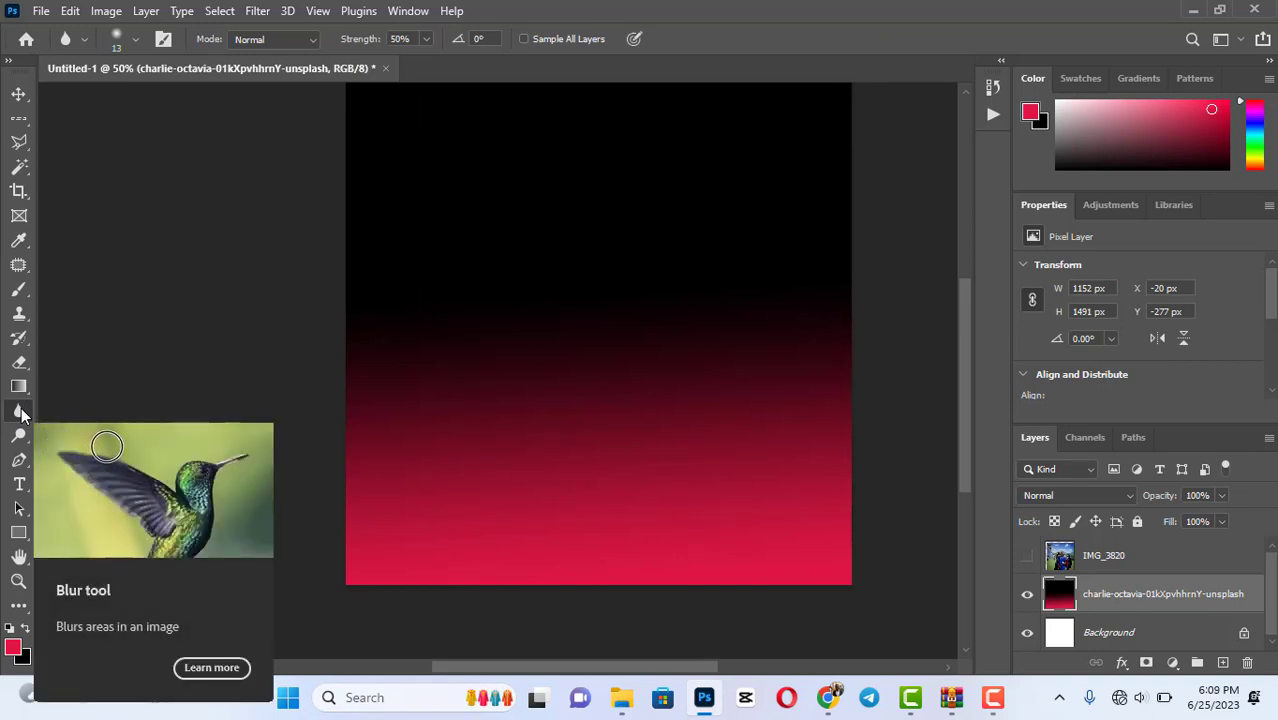
key("ctrl+z")
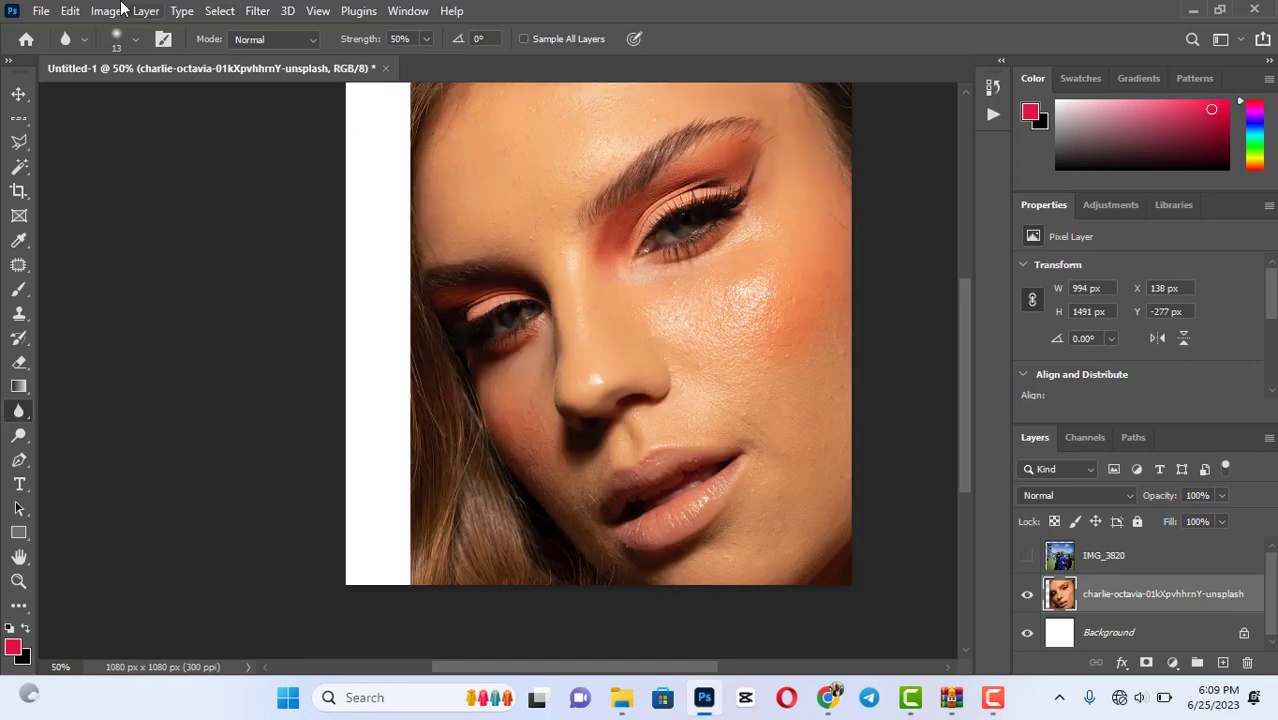
left_click(136, 41)
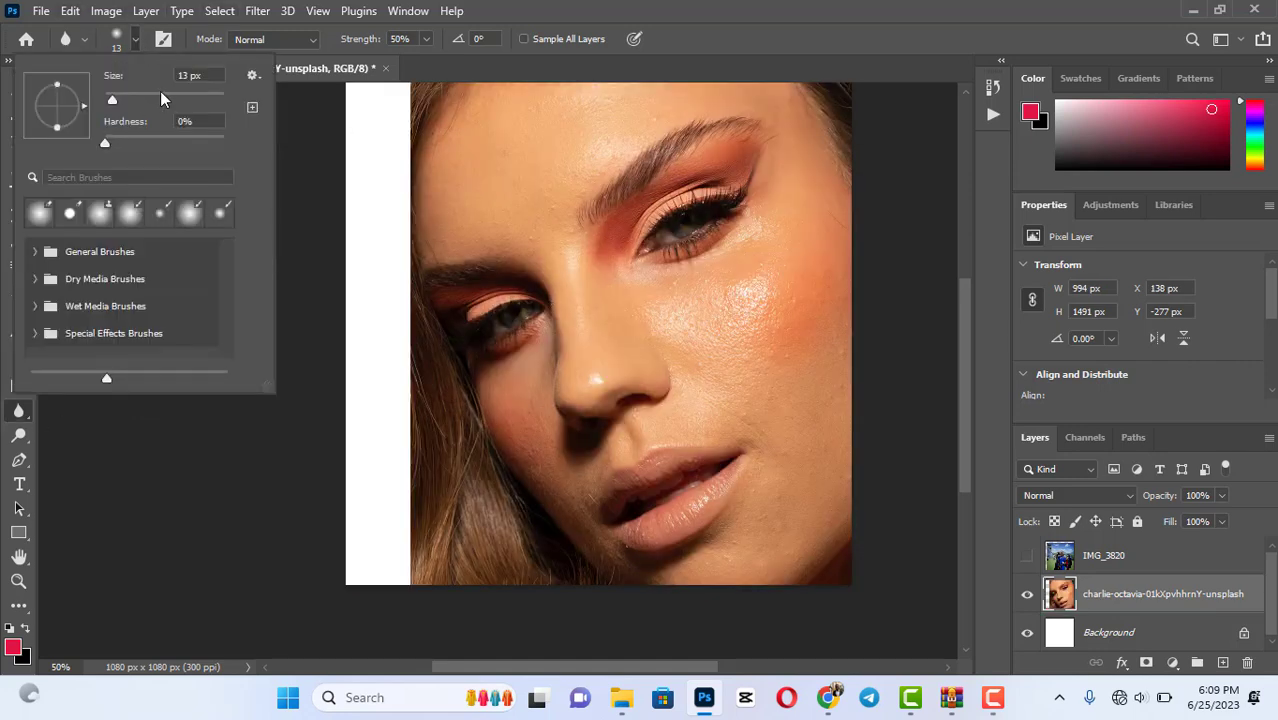
left_click(160, 98)
left_click(653, 237)
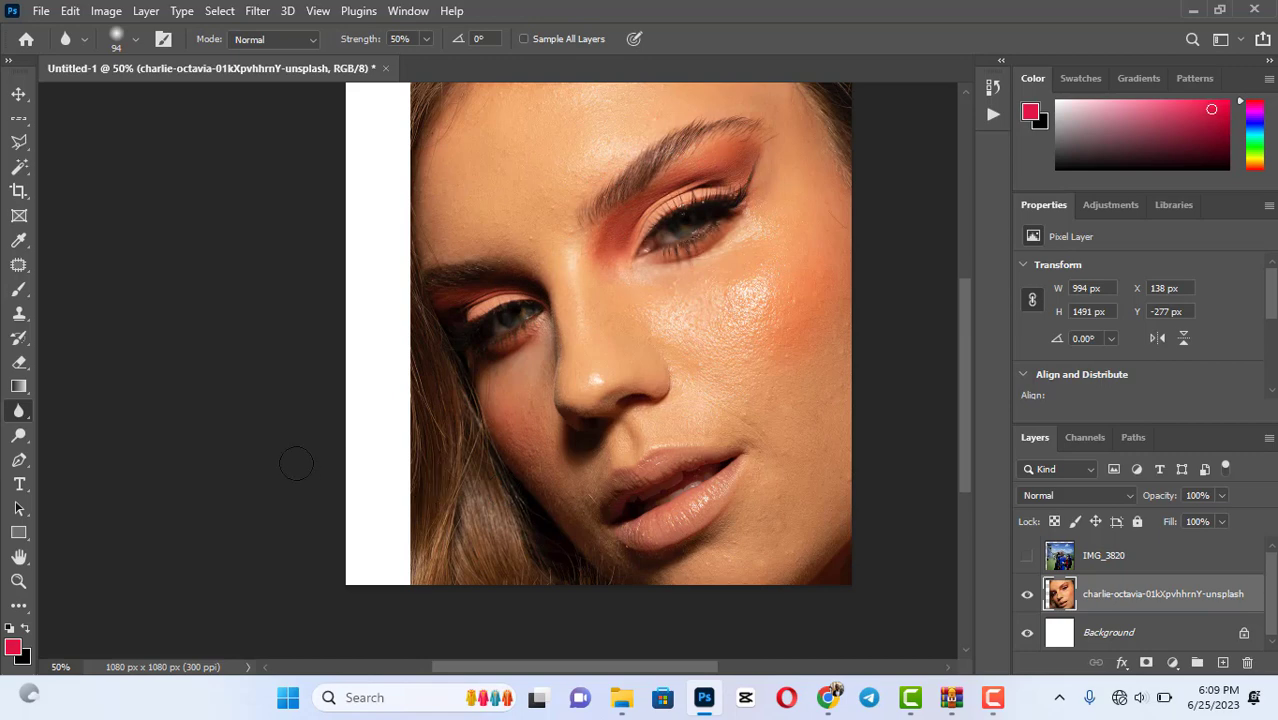
Draw an open Pen Tool path from above the shaded eyebrow across the nose and lit cheek, with a curved first segment and straight ones after it.
left_click(23, 440)
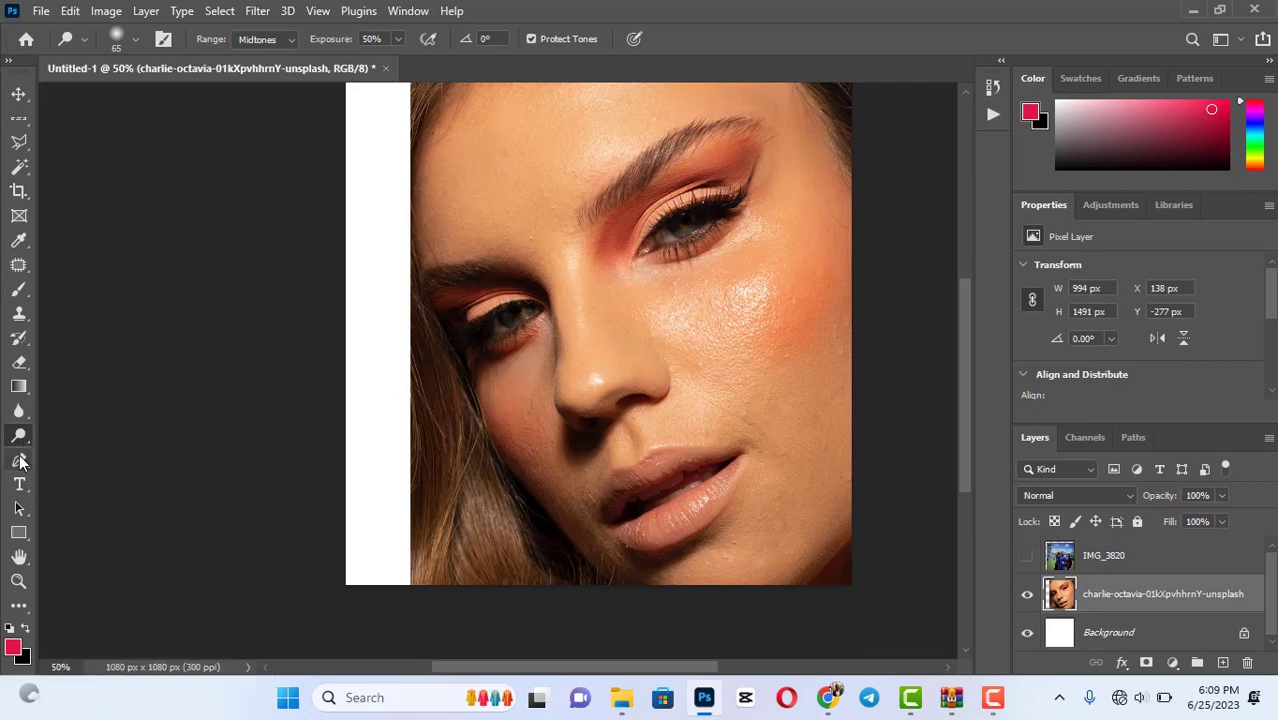
left_click(20, 460)
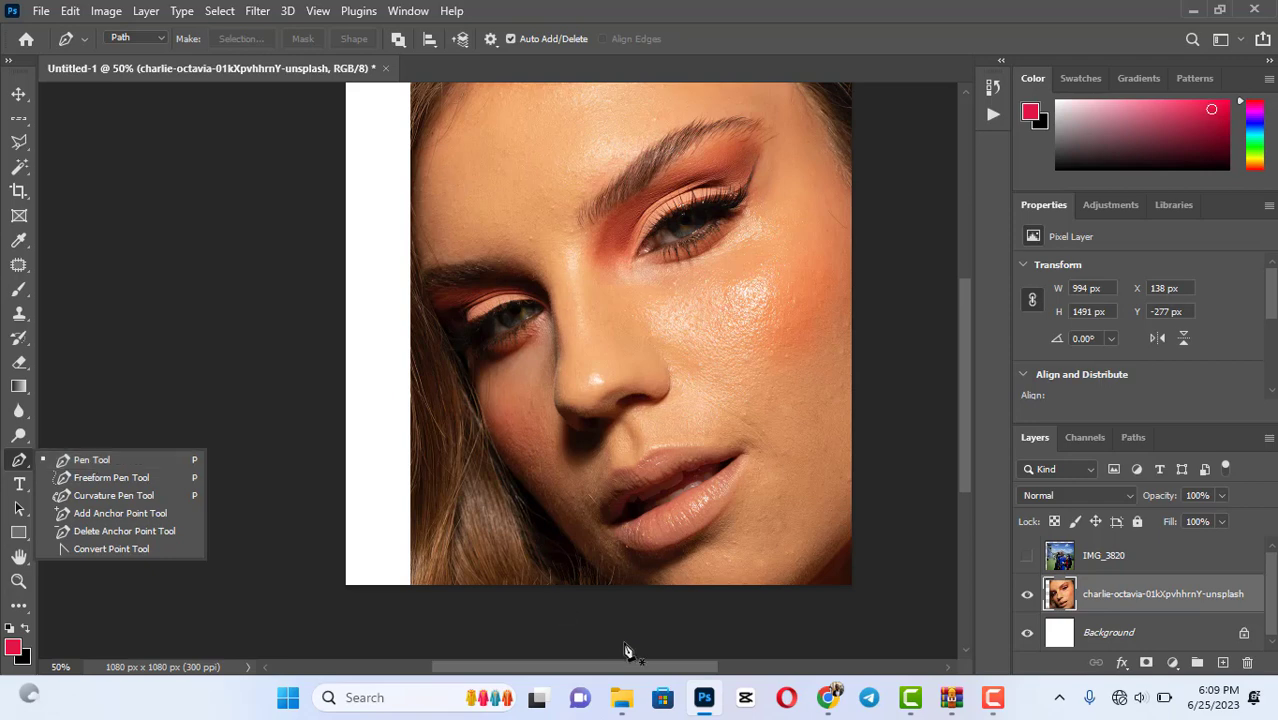
mouse_move(993, 699)
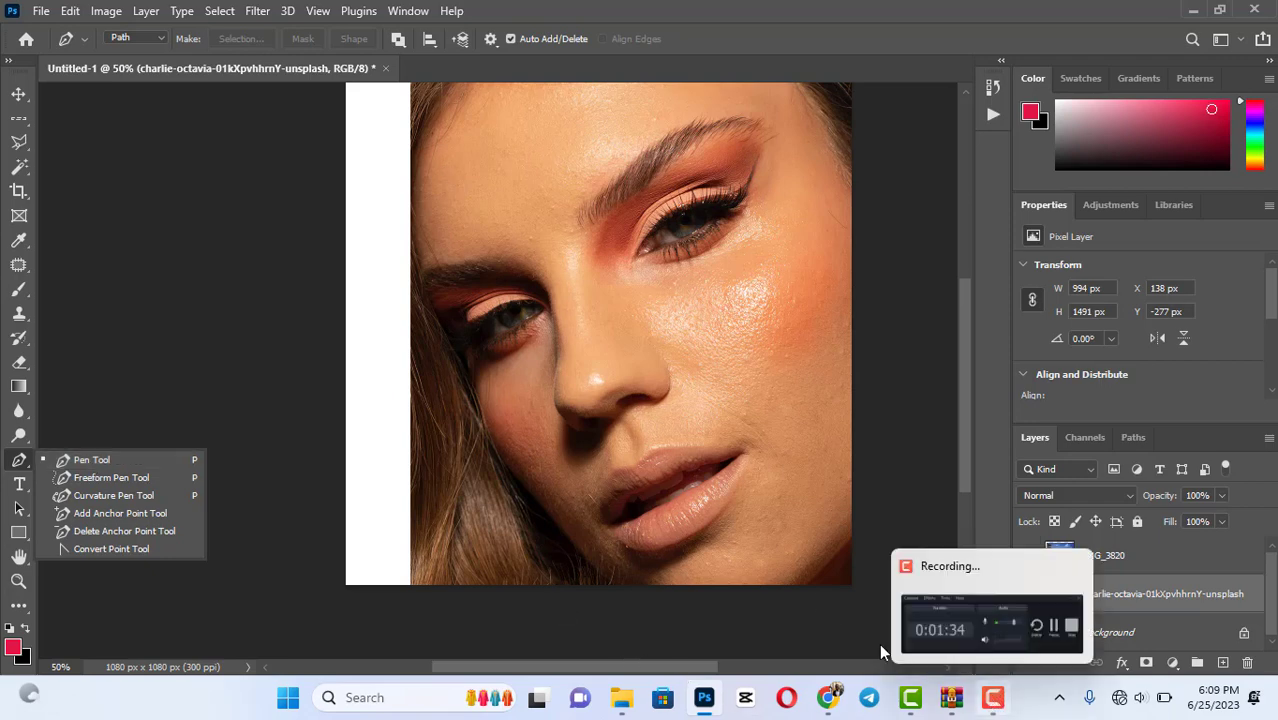
left_click(442, 243)
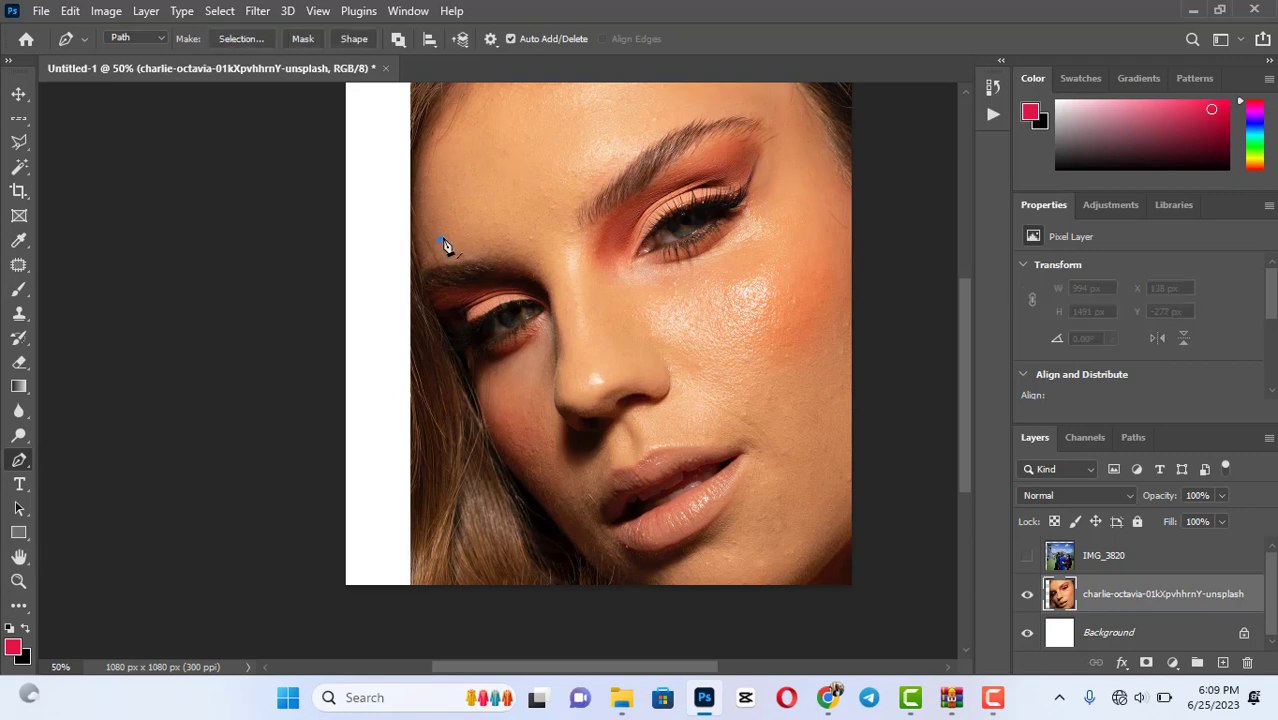
left_click(477, 225)
left_click(536, 250)
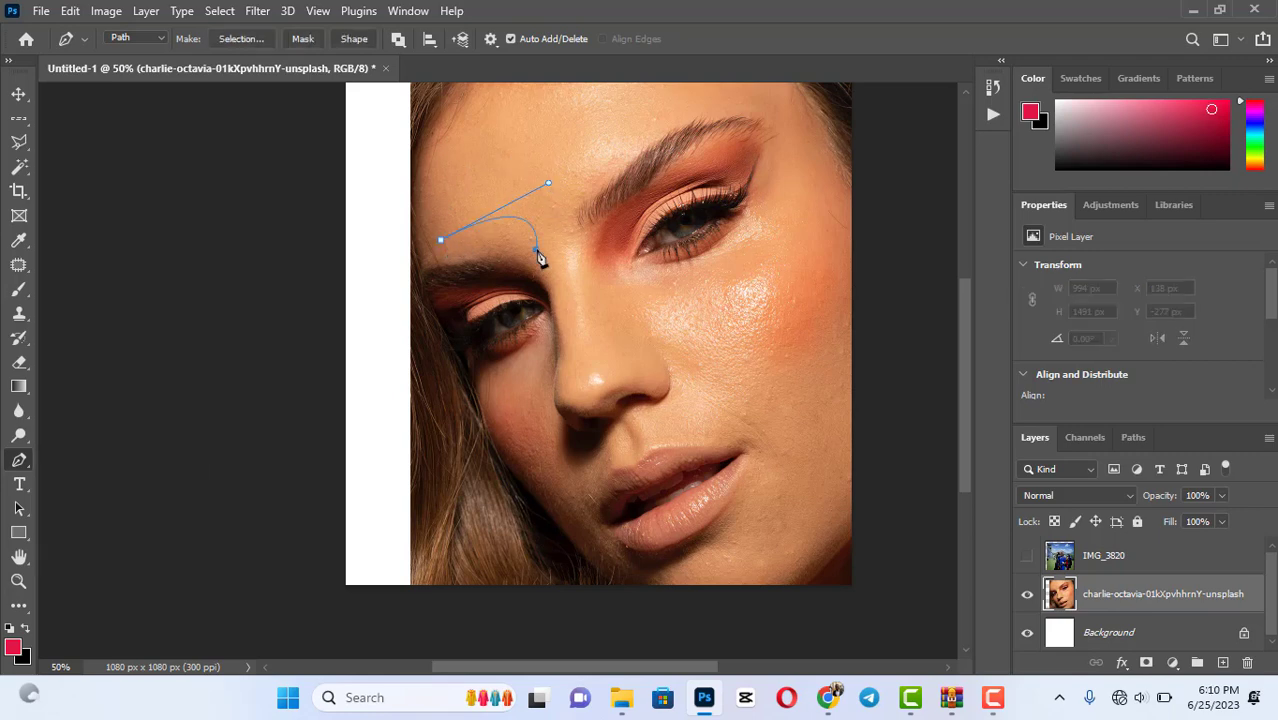
left_click(658, 271)
left_click(655, 329)
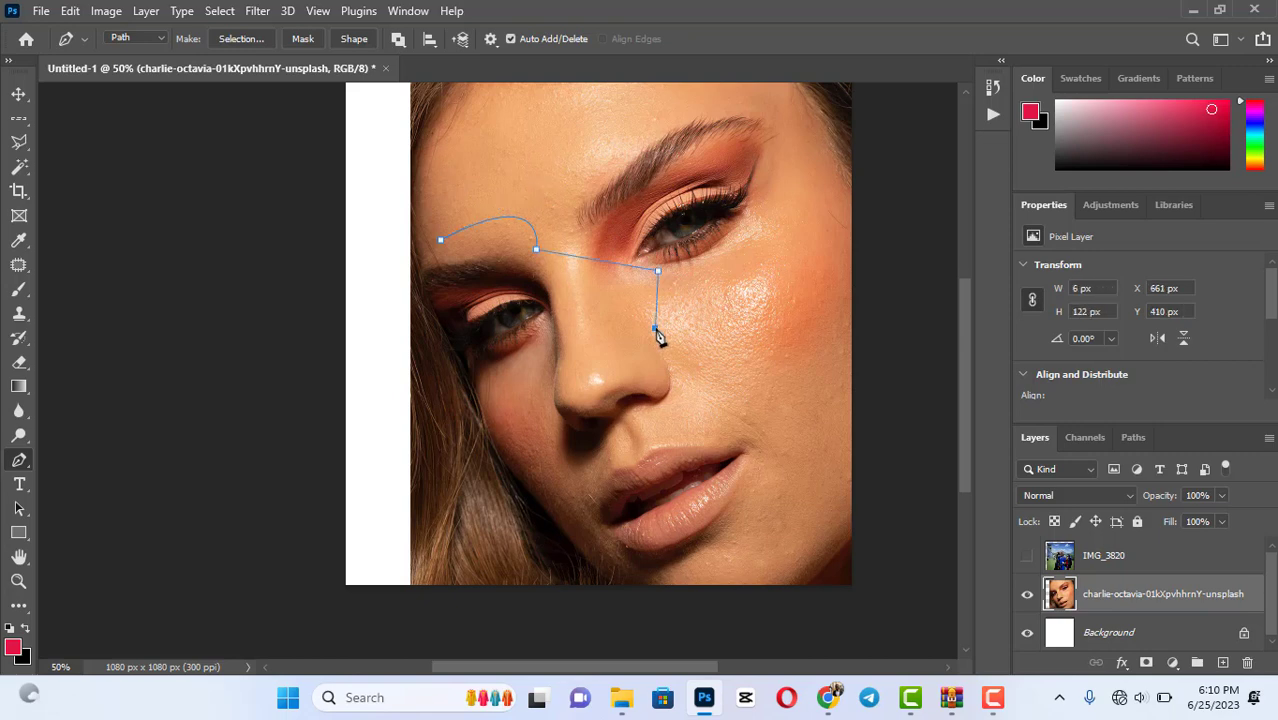
left_click(752, 250)
left_click(769, 321)
left_click(749, 405)
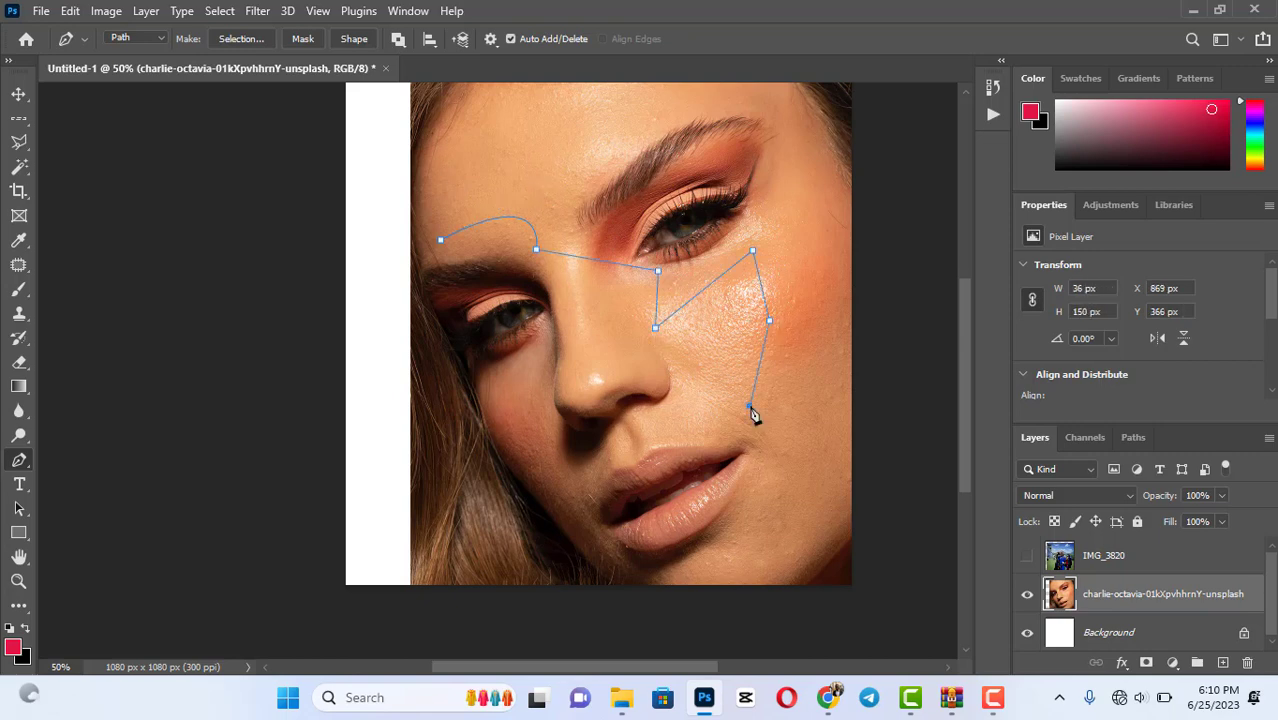
left_click(554, 387)
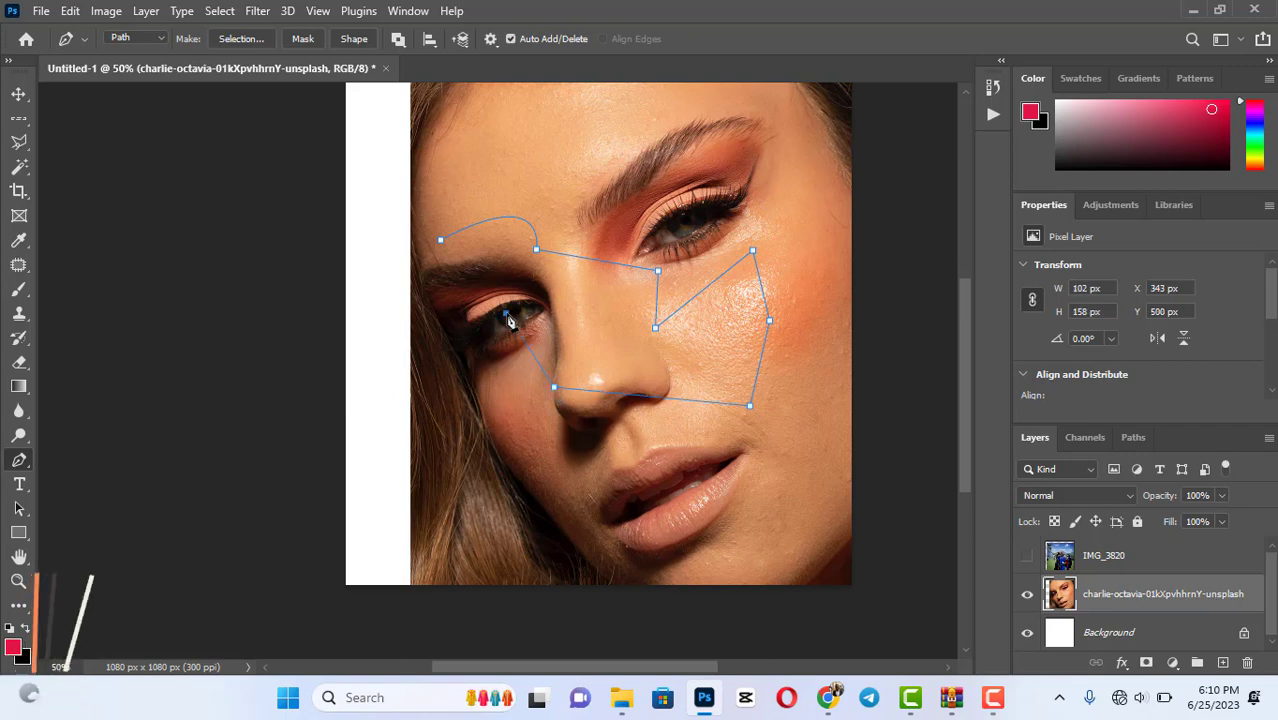
Undo the pen path back to its first anchor point above the shaded eyebrow.
key("ctrl+z")
key("ctrl+z")
key("ctrl+z")
key("ctrl+z")
key("ctrl+z")
key("ctrl+z")
key("ctrl+z")
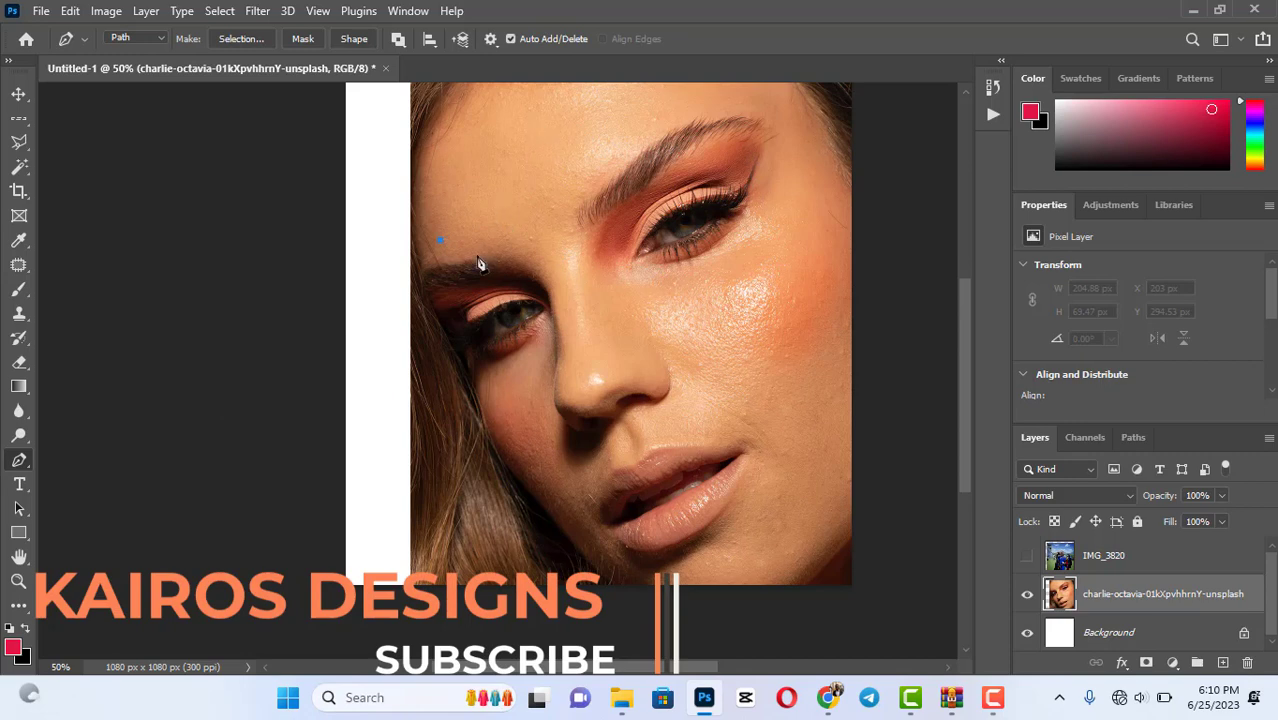
Extend the path with an anchor at the shaded eyebrow's outer end and a straight line across to the lit cheek.
left_click(431, 256)
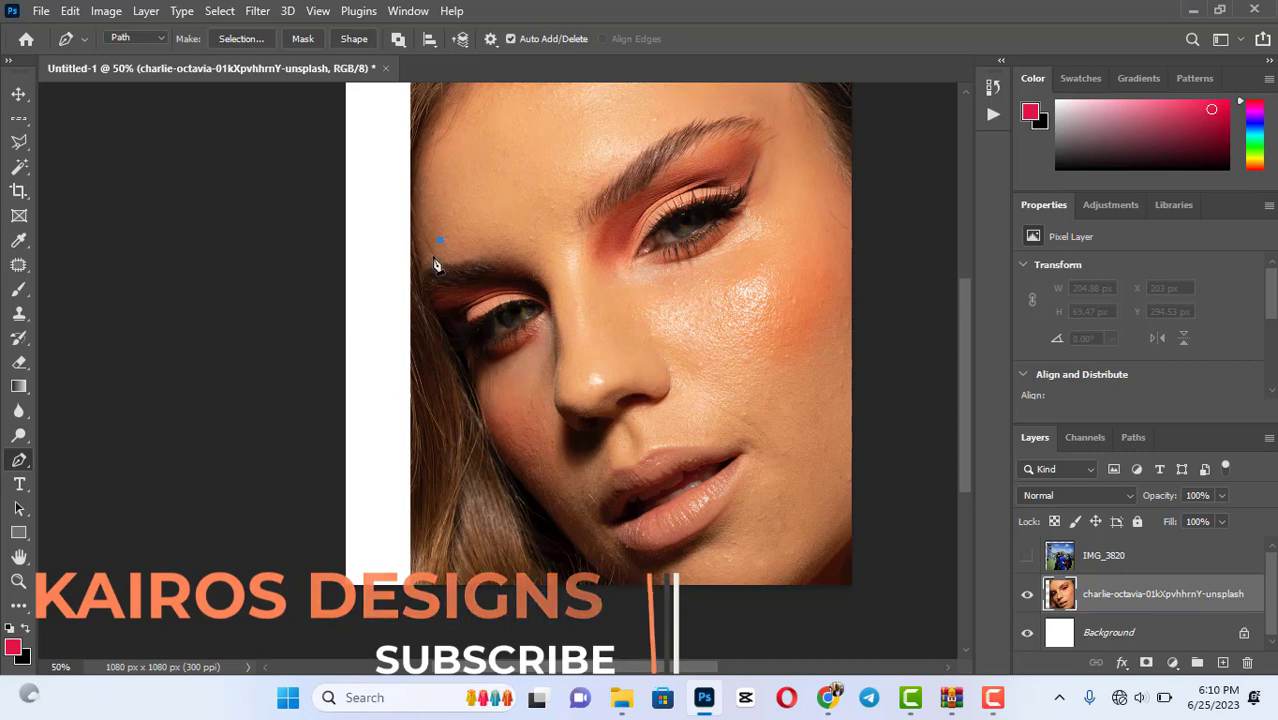
left_click(803, 301)
Try bending the long line at an added middle anchor and shifting the path slightly upward, and undo these edits.
left_click(621, 281)
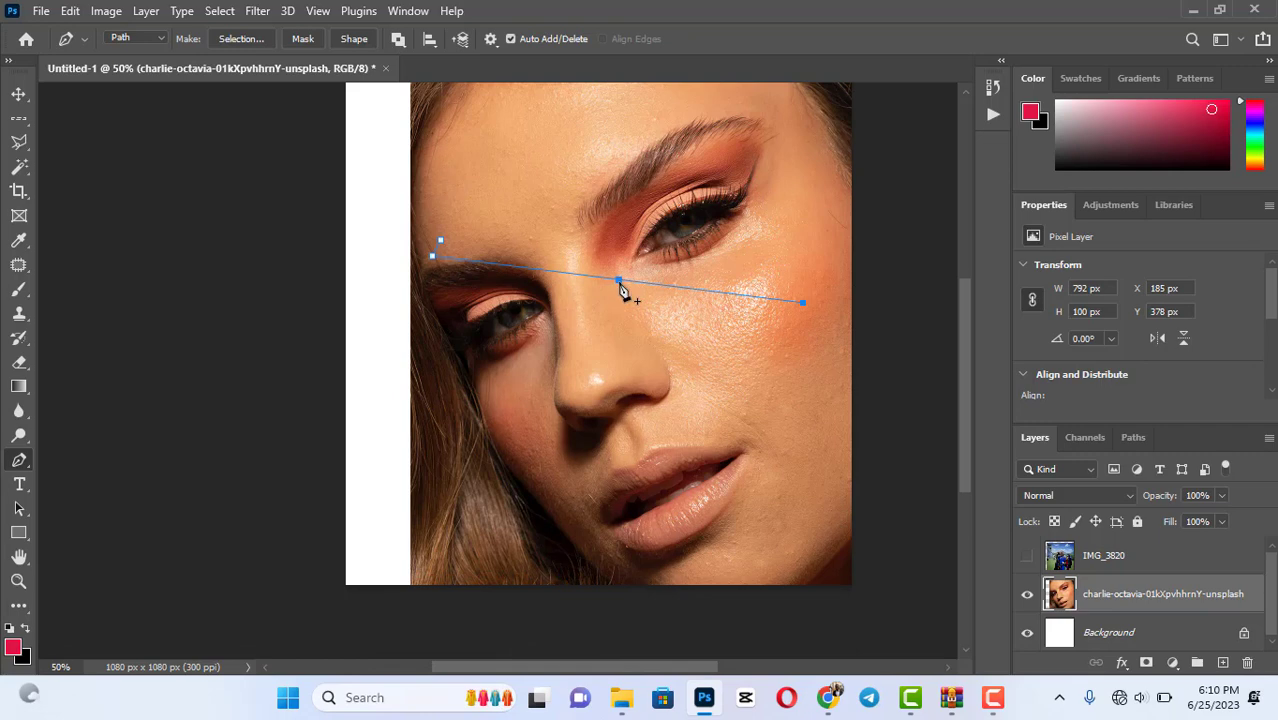
left_click_drag(621, 281, 637, 238)
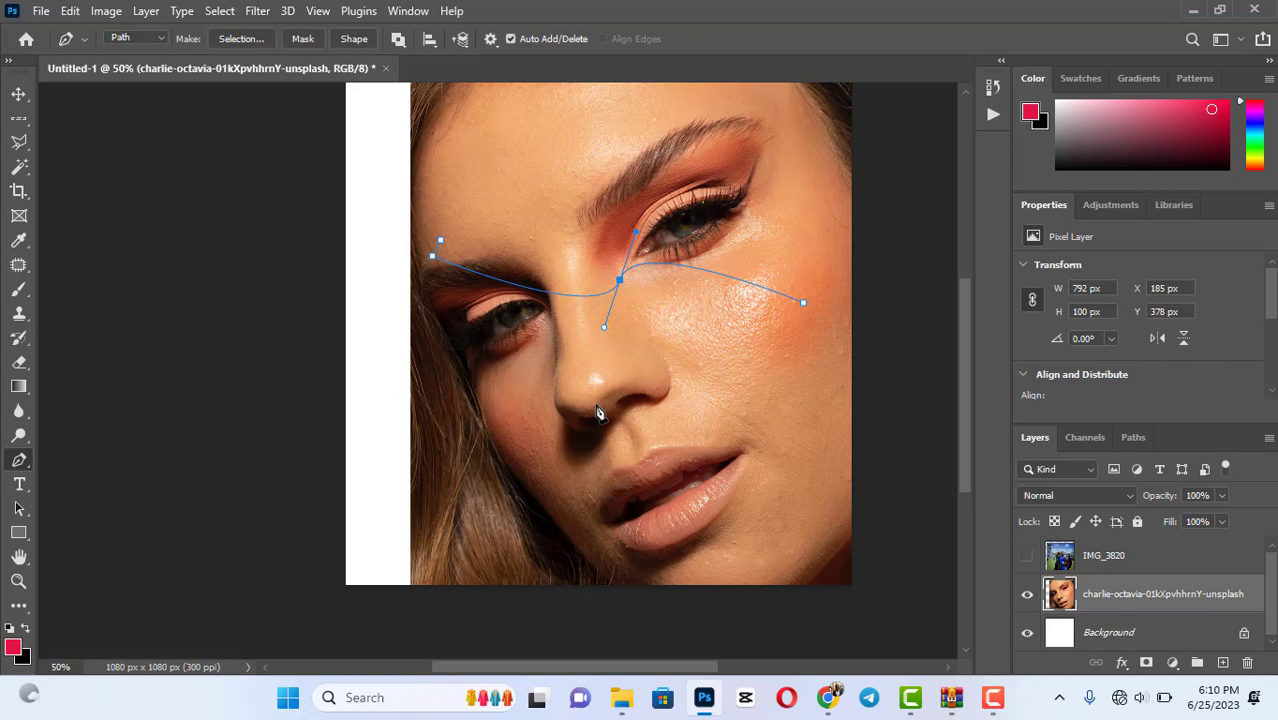
key("ctrl+z")
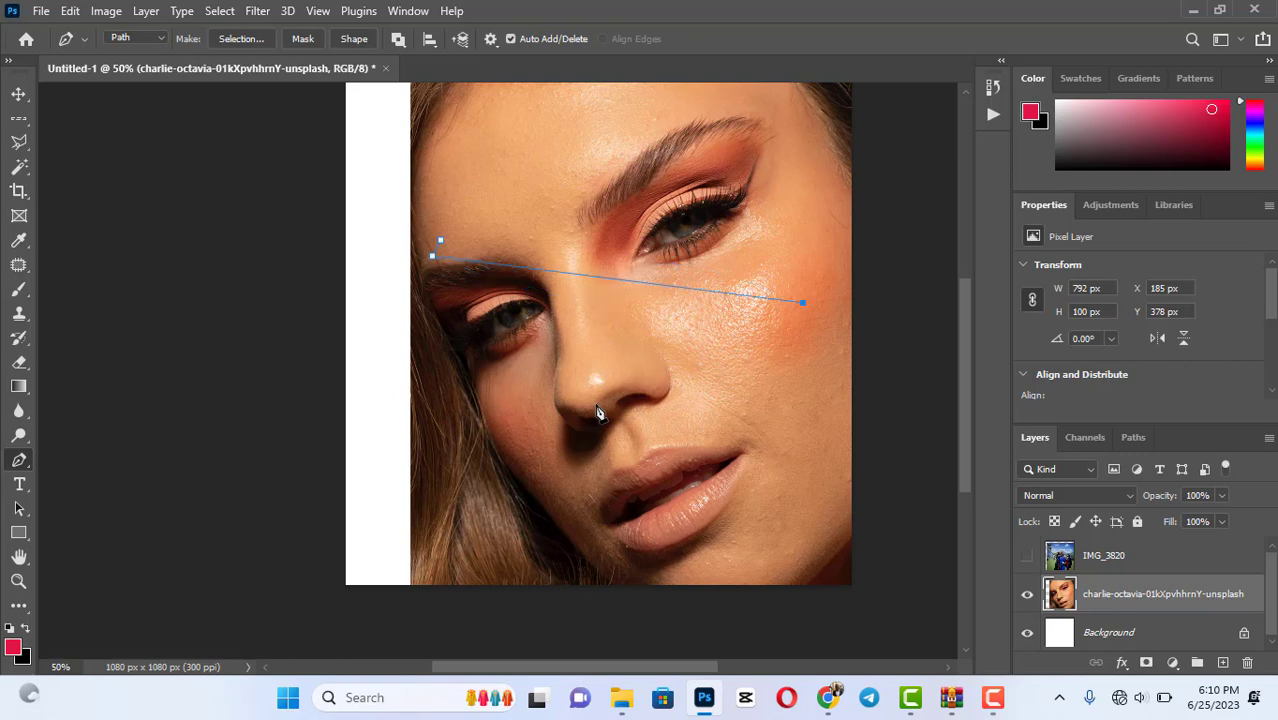
left_click(635, 283)
key("ctrl+z")
mouse_move(635, 284)
left_mouse_down()
mouse_move(634, 262)
mouse_move(649, 270)
left_mouse_up()
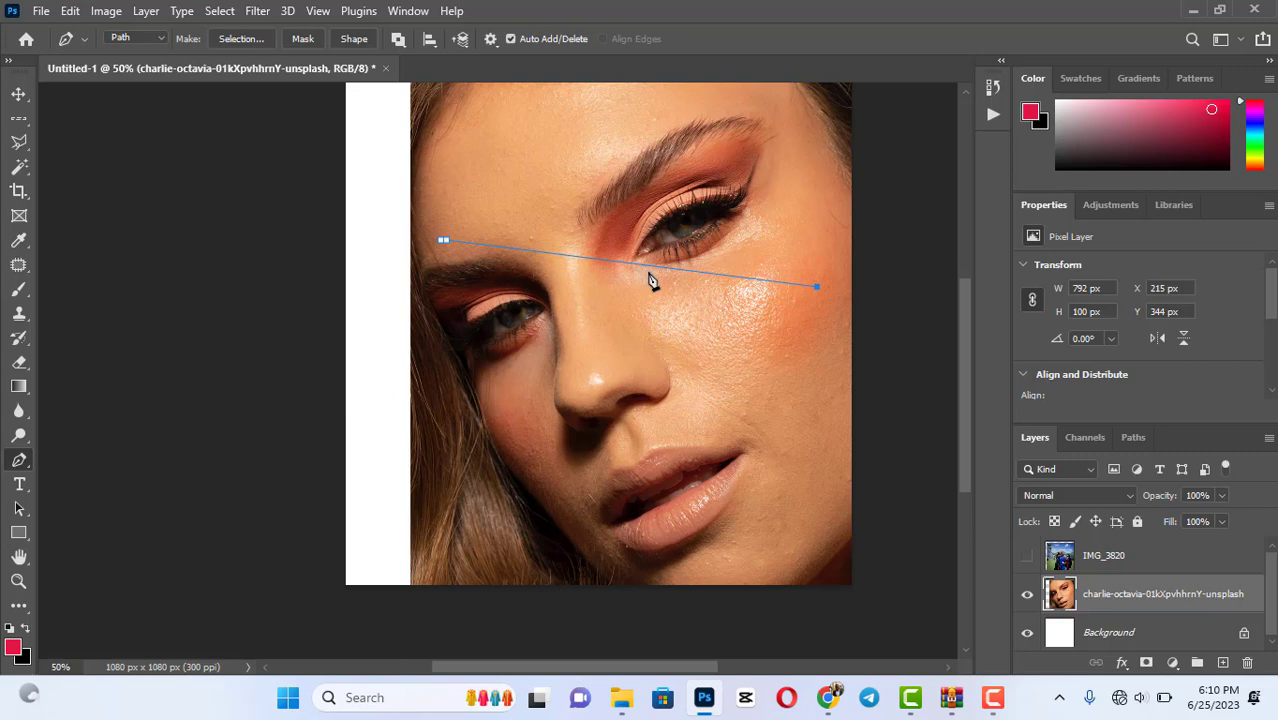
key("ctrl+z")
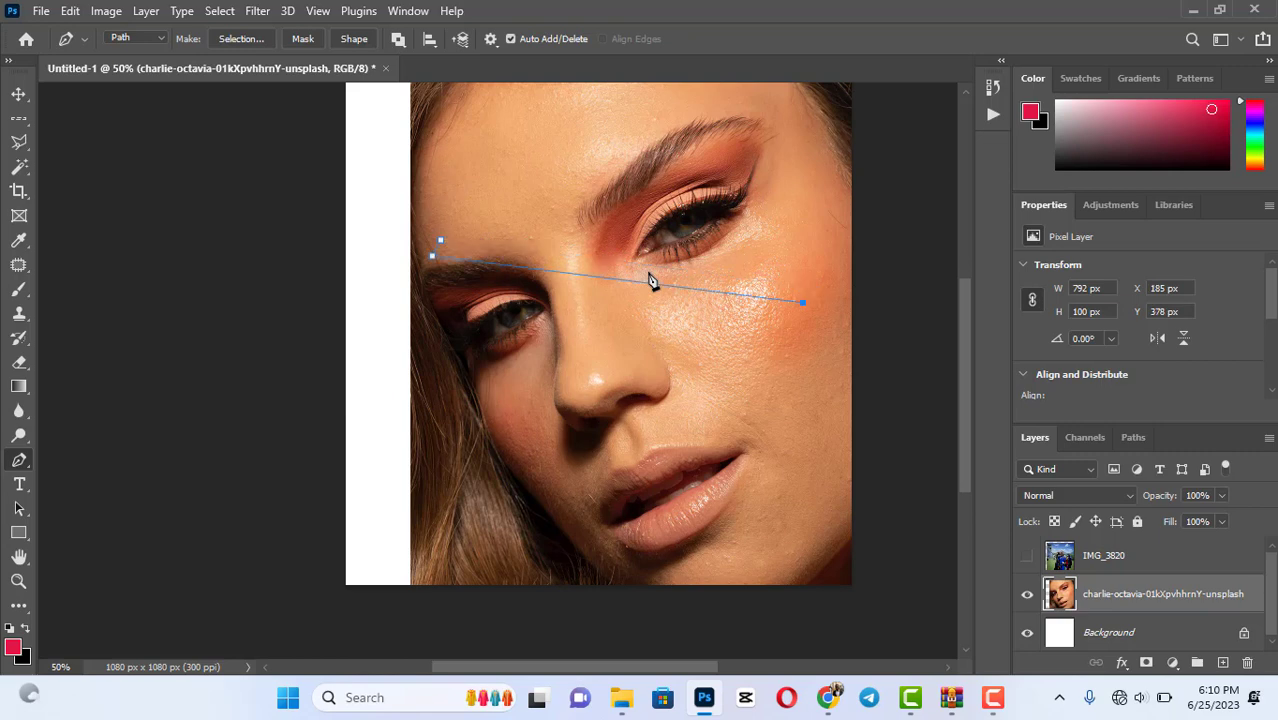
Add an anchor near the middle of the long line with the Freeform Pen Tool and bend the line into an S-curve.
right_click(19, 461)
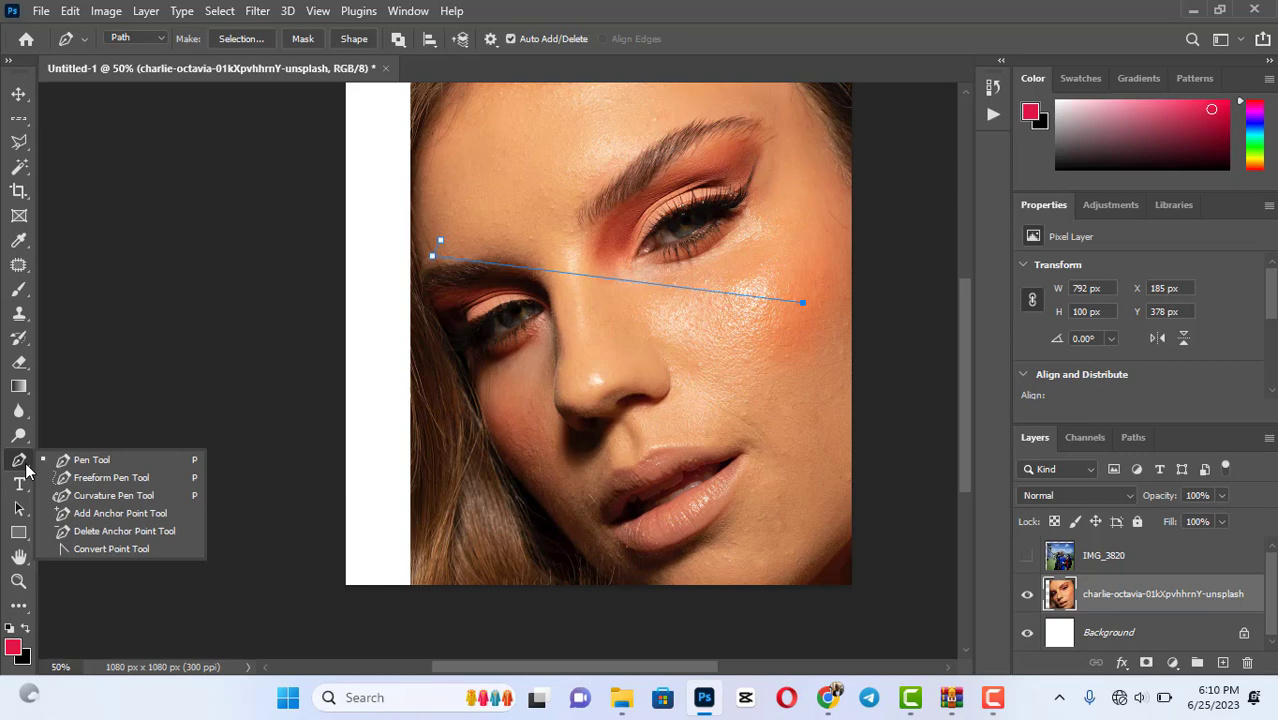
left_click(122, 477)
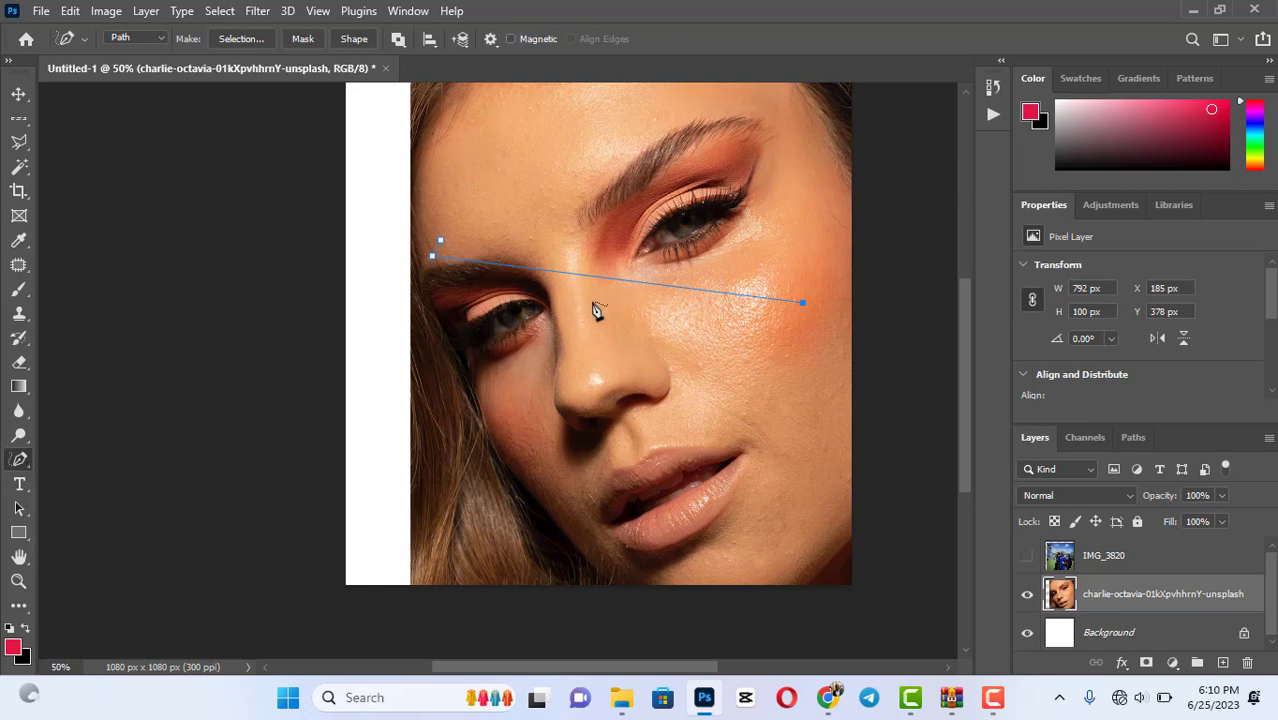
left_click_drag(627, 287, 626, 234)
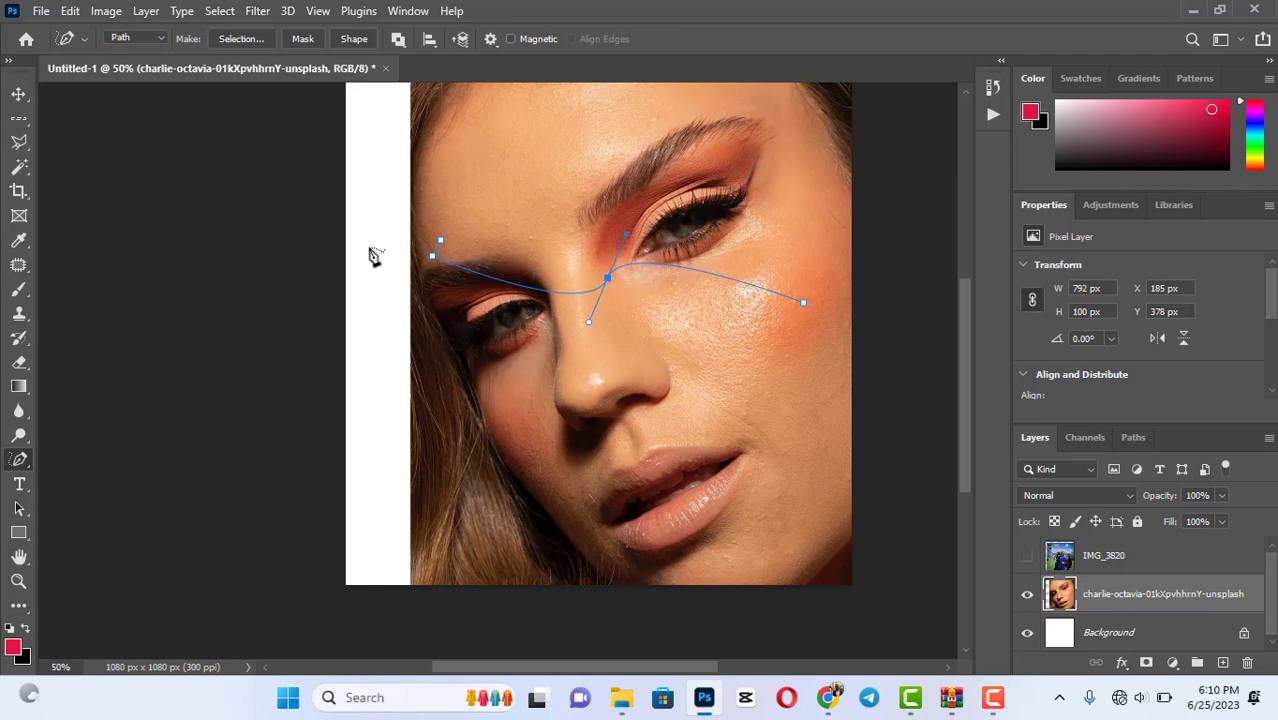
Continue the path with the Pen Tool, adding a diagonal line back below the shaded eye and a nearly horizontal line to the lit cheek.
left_click(19, 460)
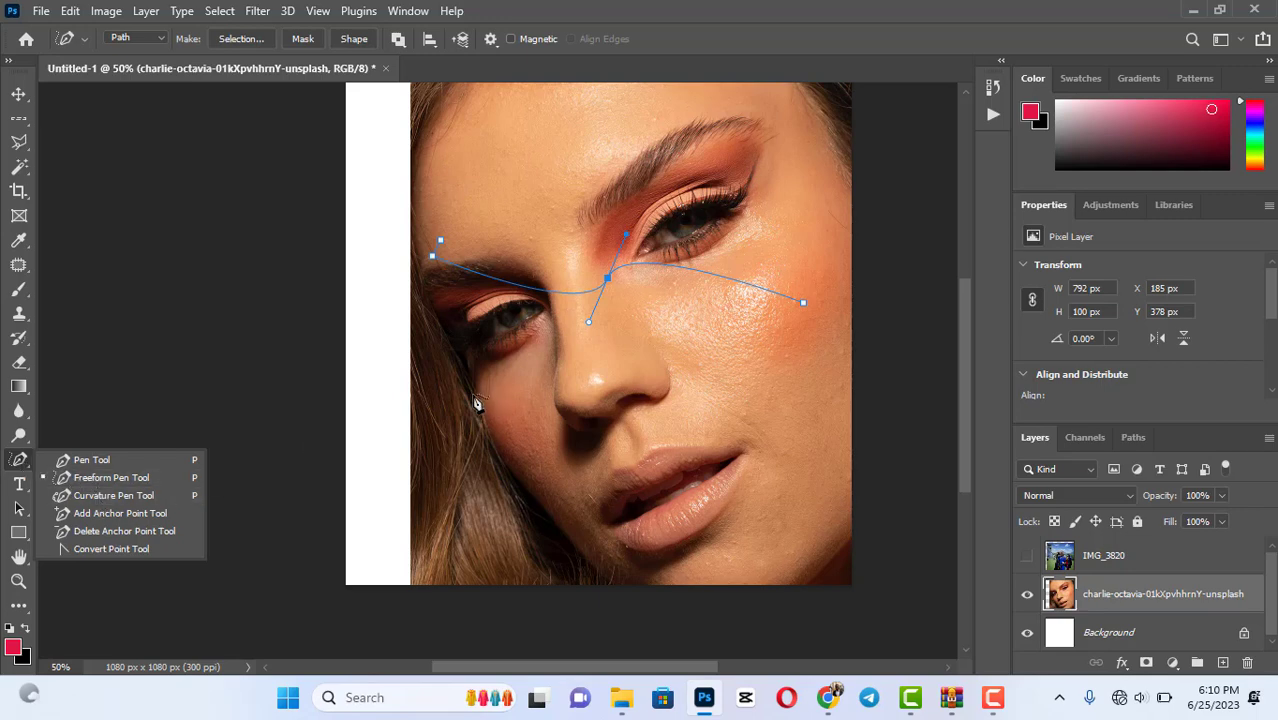
left_click(88, 460)
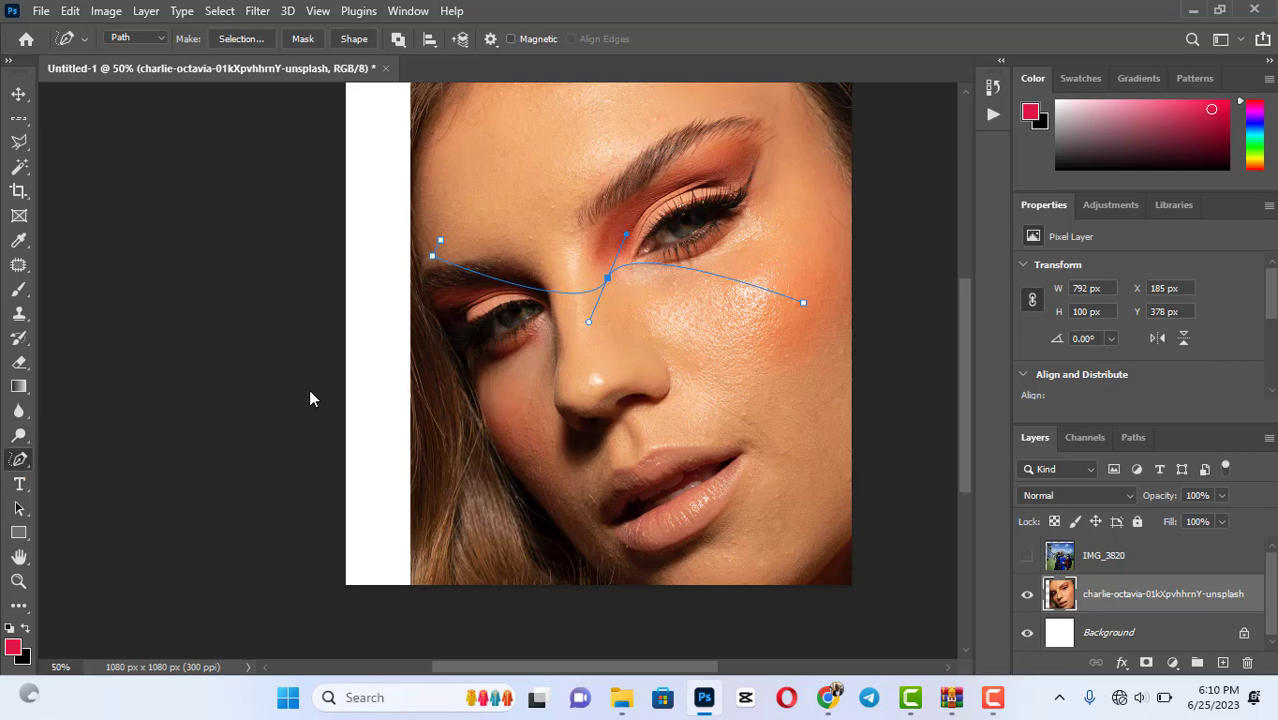
left_click(463, 366)
left_click(764, 367)
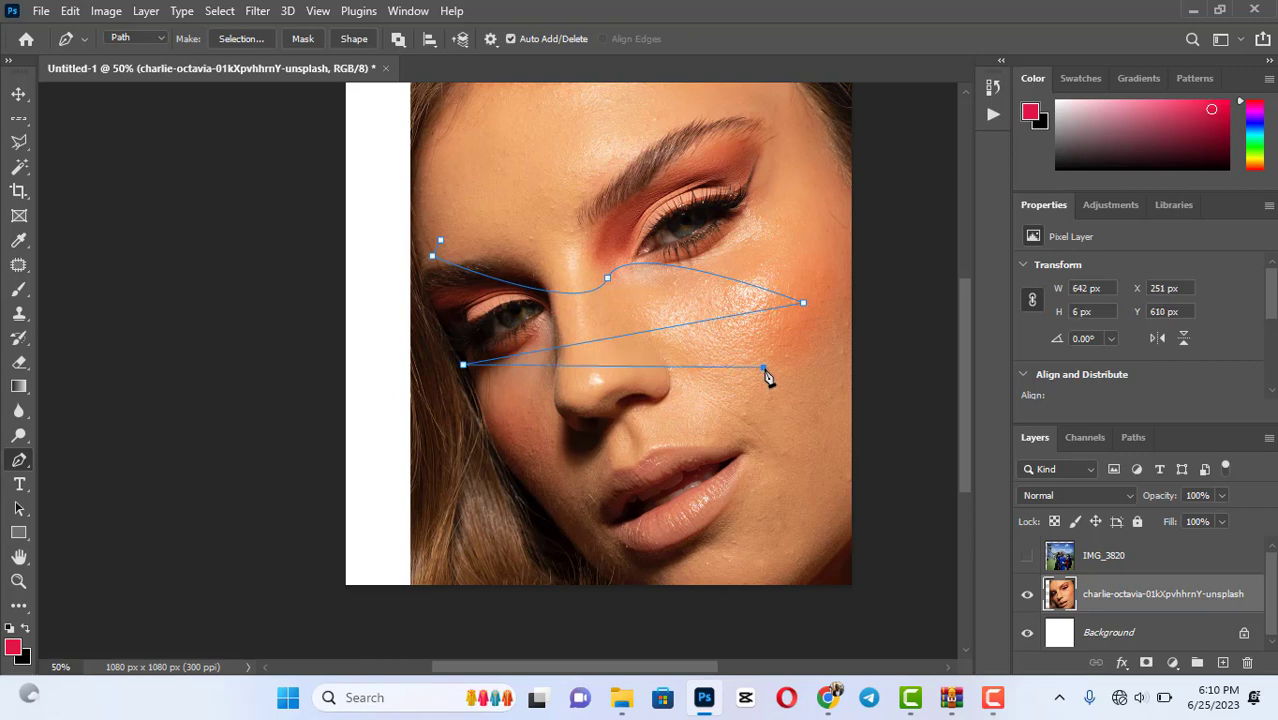
Add mid-line anchors with the Curvature Pen Tool, bending the lowest path line down below the nose and the diagonal line upward.
left_click(19, 462)
left_click(110, 495)
left_click(620, 367)
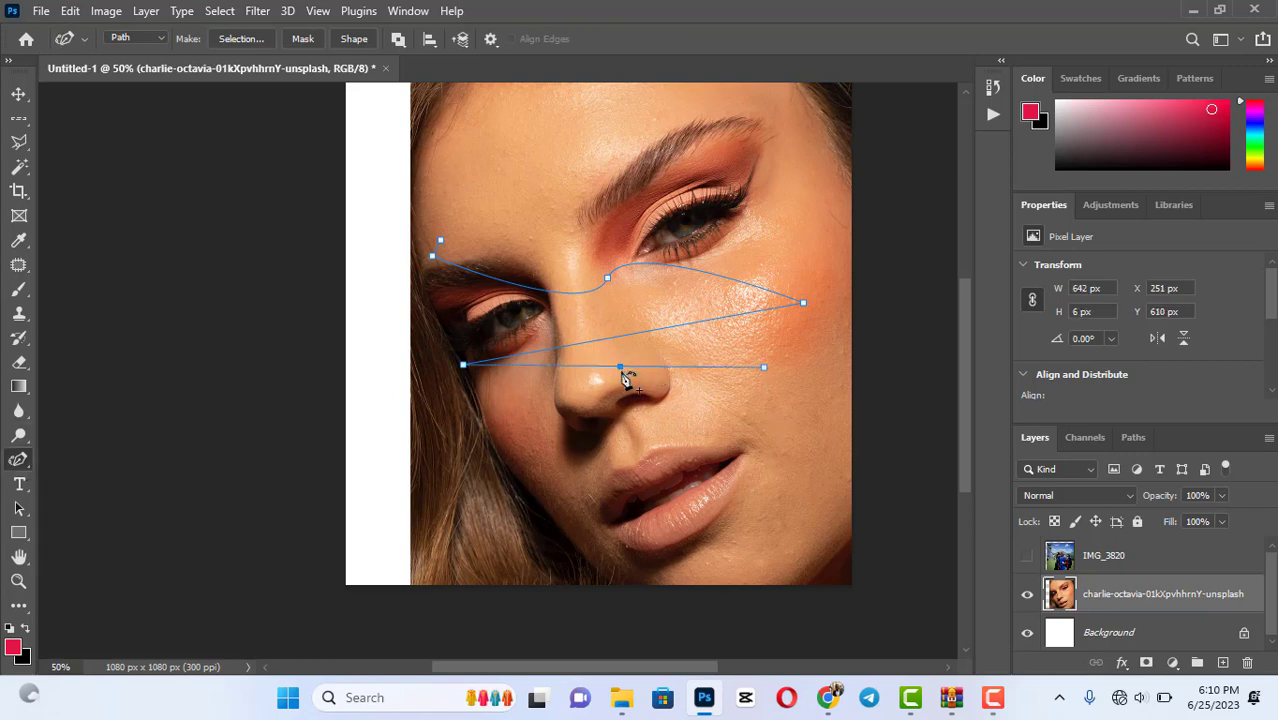
left_click_drag(620, 367, 617, 428)
left_click(640, 333)
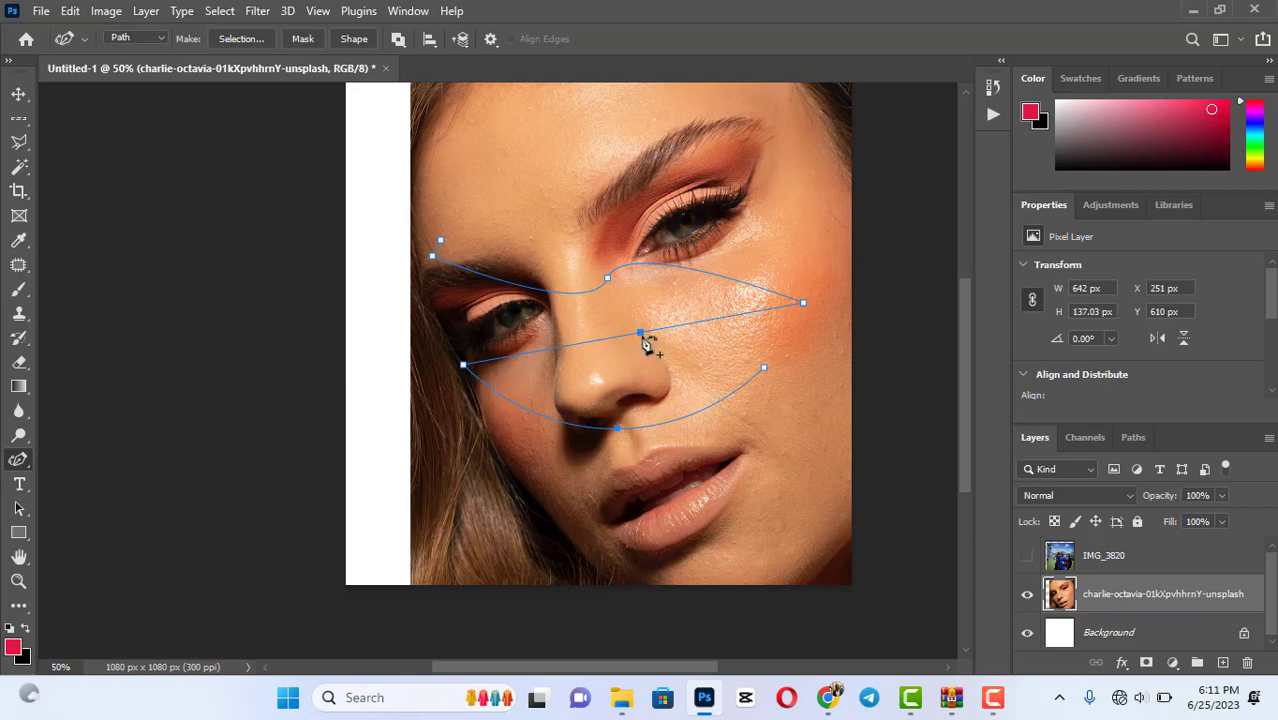
left_click_drag(643, 338, 627, 255)
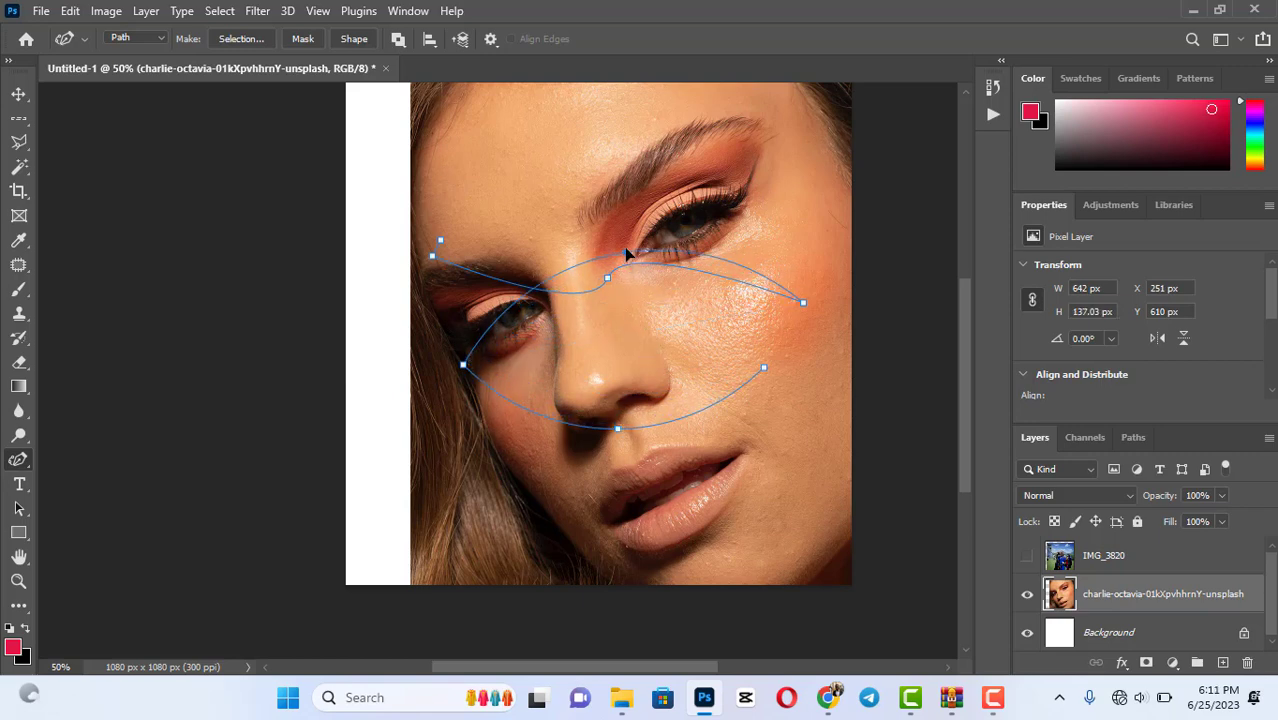
Draw a red-filled rectangle shape of about 381 × 224 px across the nose bridge and the lit eye's inner corner.
right_click(18, 462)
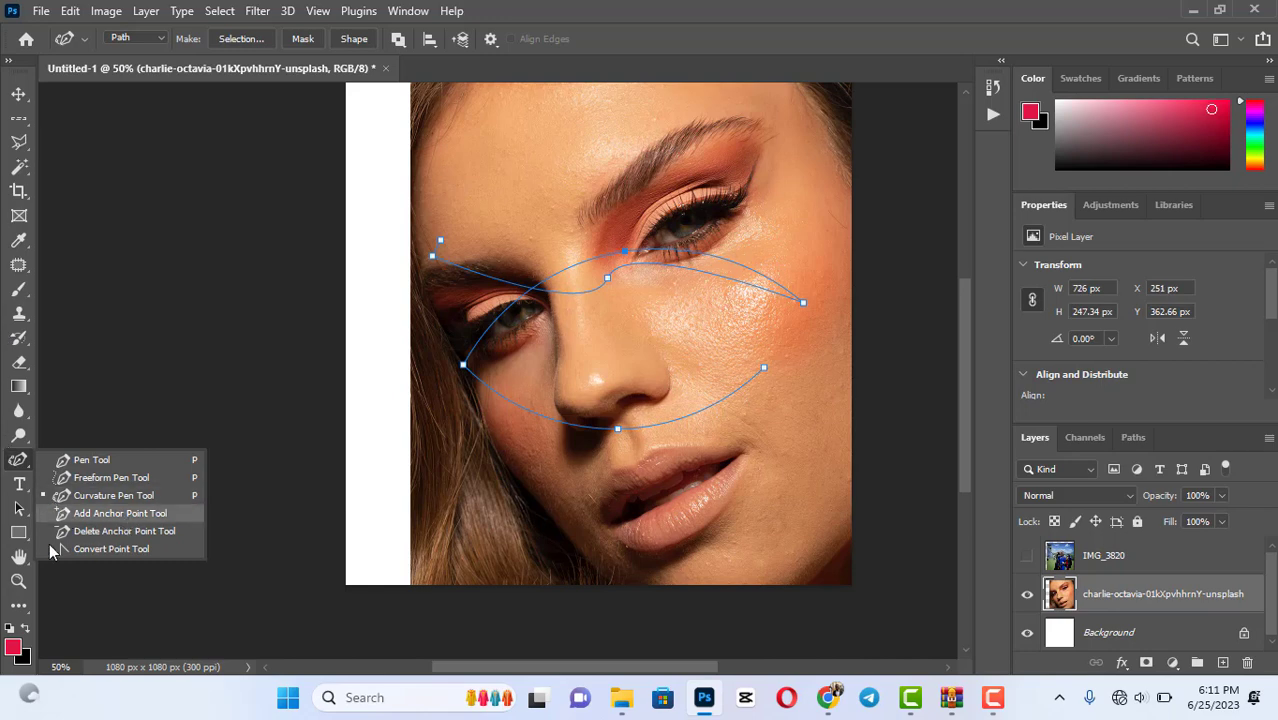
right_click(19, 534)
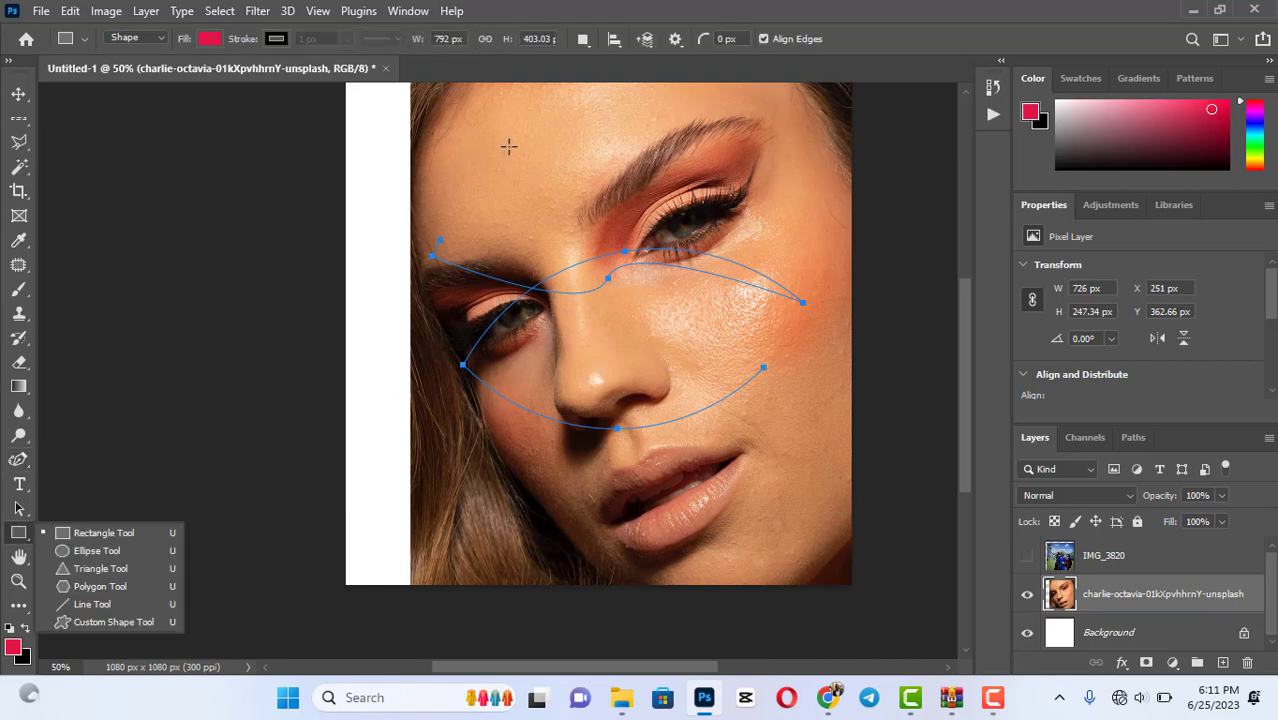
left_click_drag(504, 151, 682, 255)
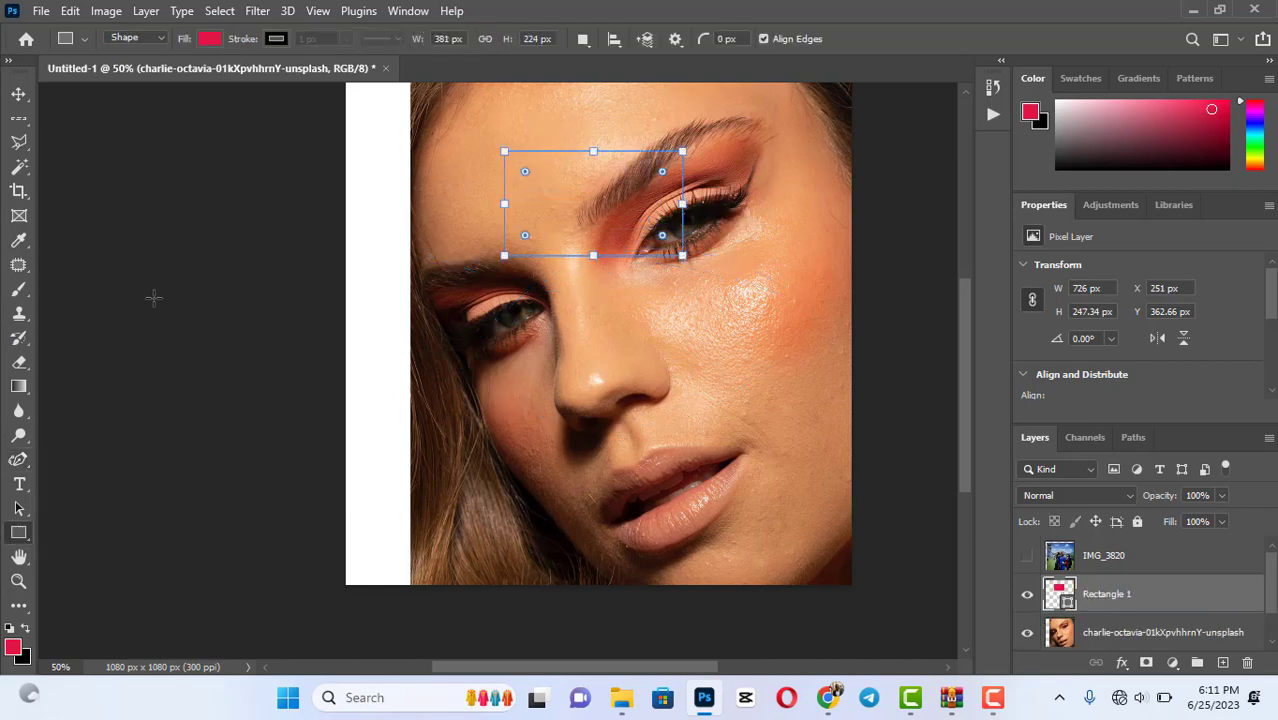
Add an anchor at the middle of the rectangle's lower edge, try bulging the edge downward, and undo the bulge.
left_click(18, 460)
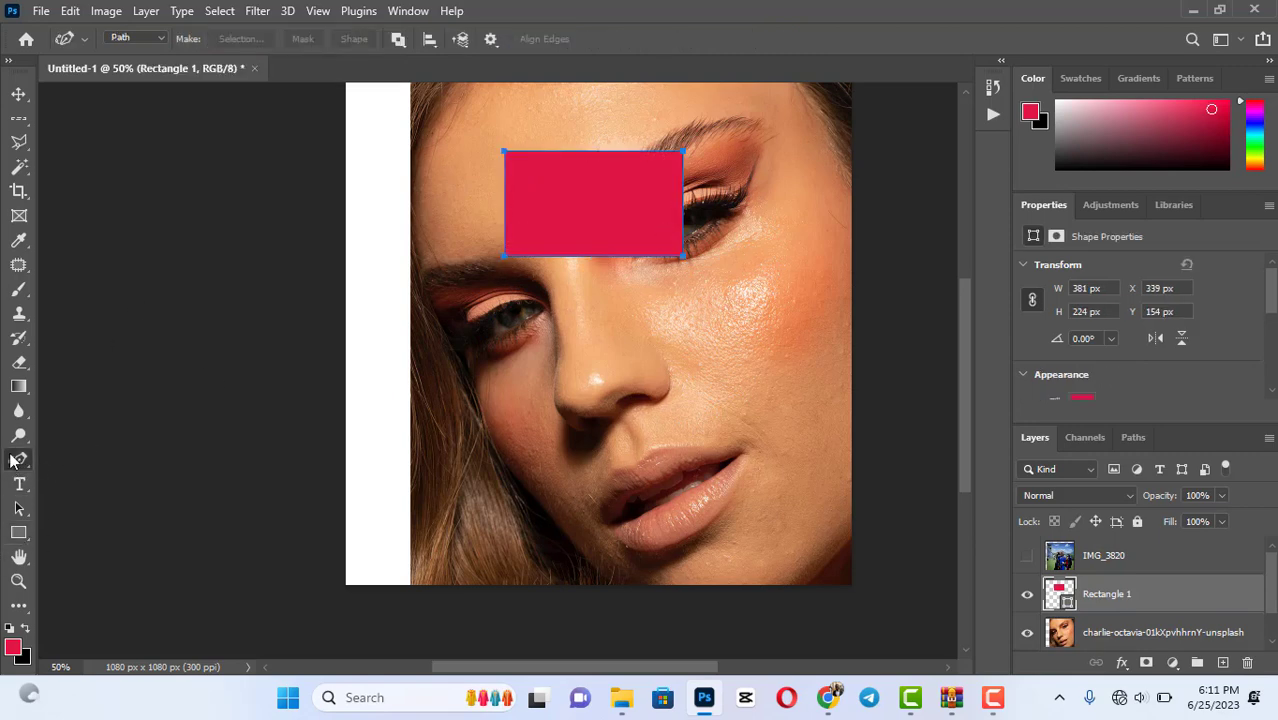
right_click(18, 460)
left_click(95, 514)
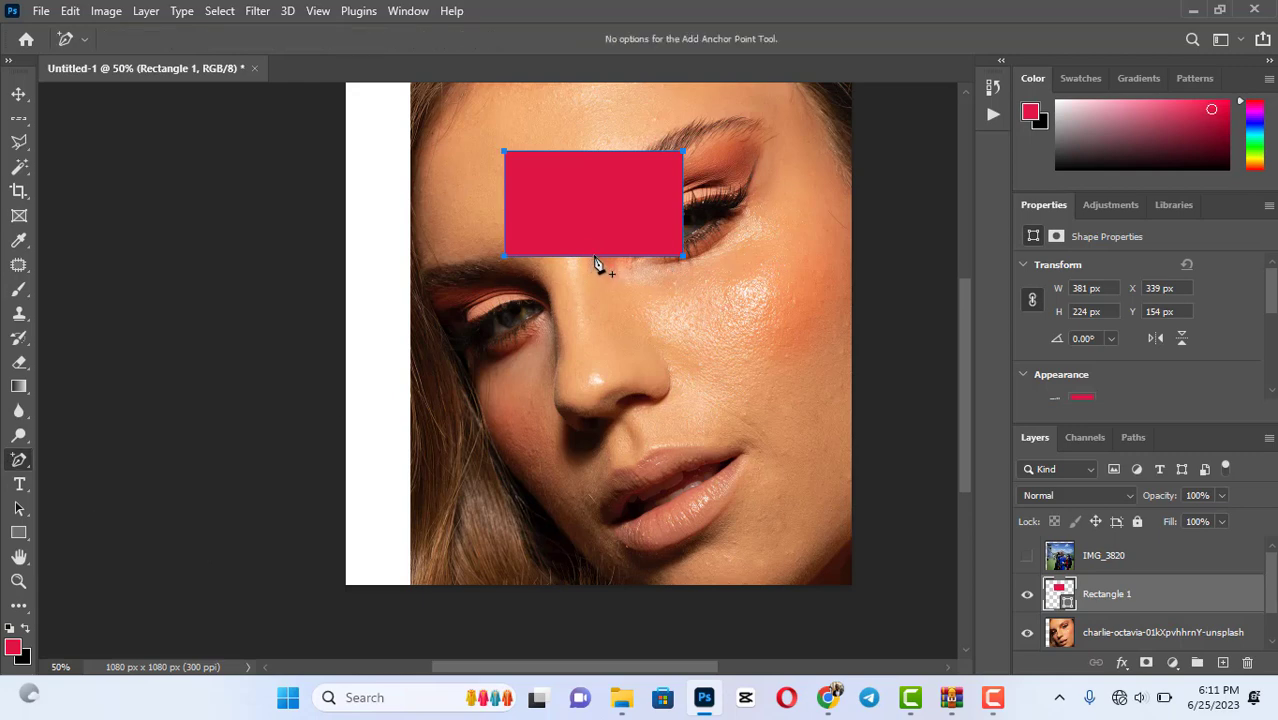
left_click(591, 257)
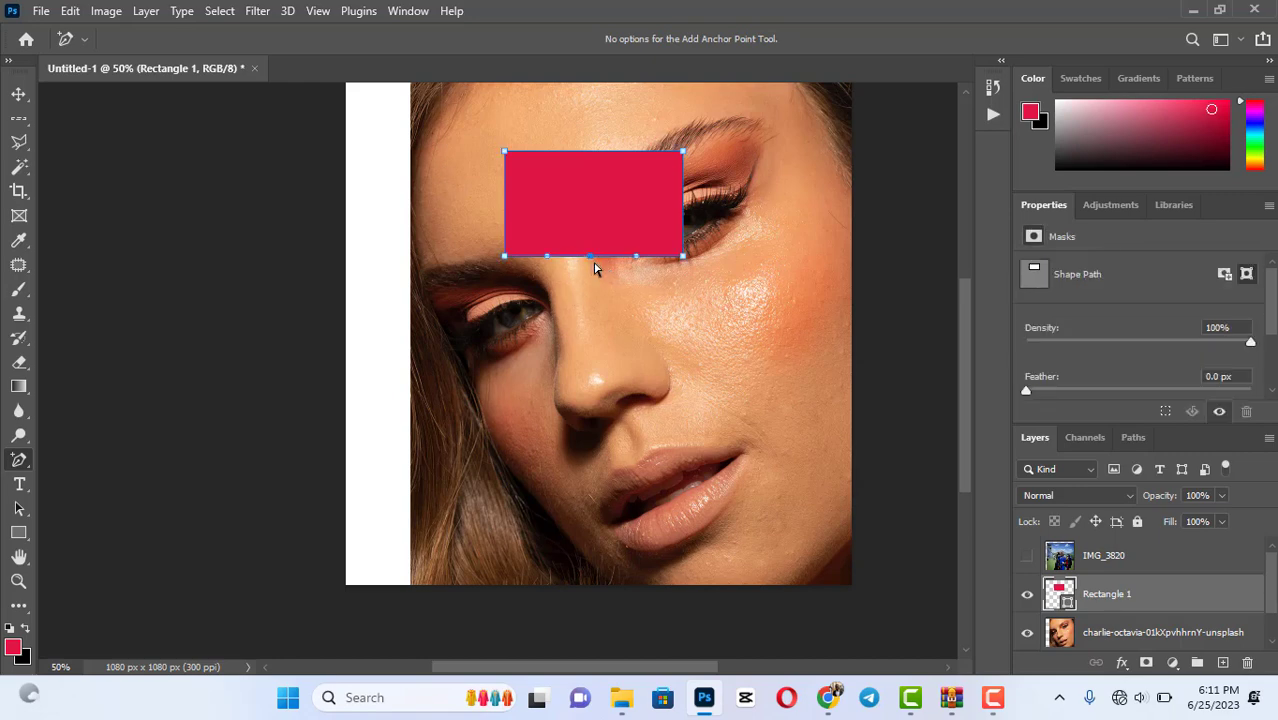
left_click_drag(591, 262, 588, 294)
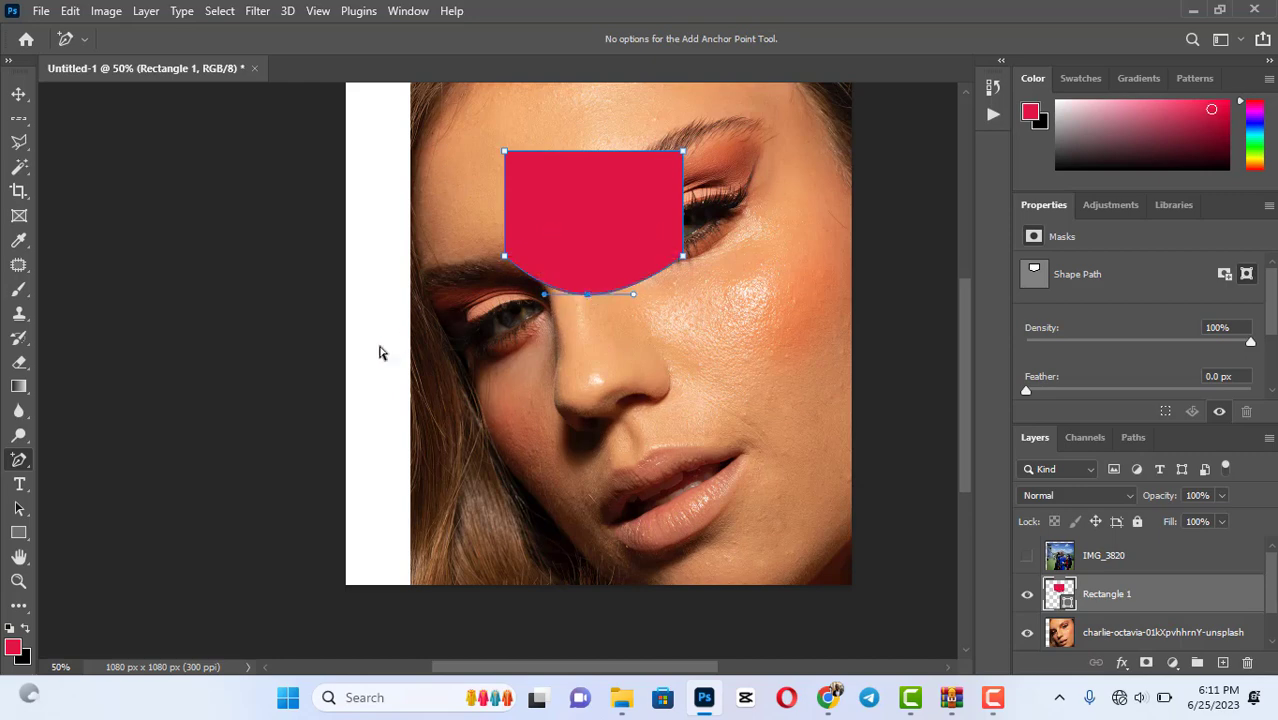
key("ctrl+z")
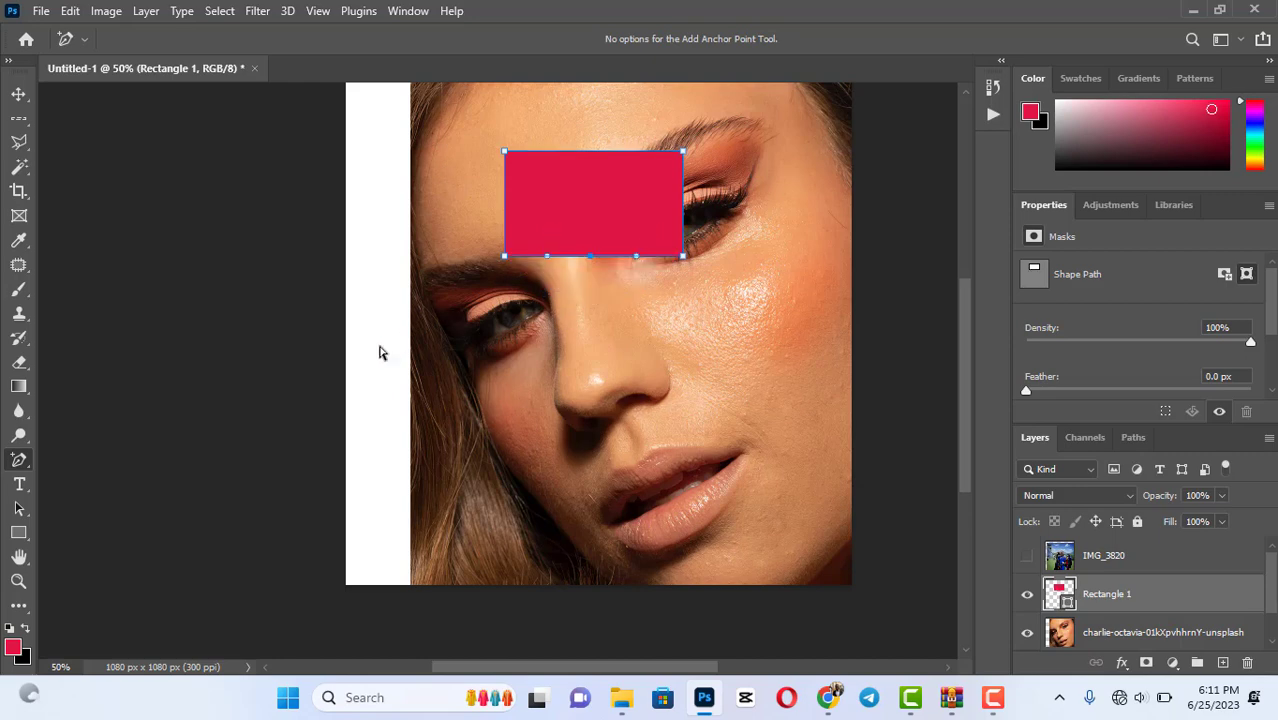
Remove the added anchor from the rectangle's lower edge with the Delete Anchor Point Tool.
right_click(20, 459)
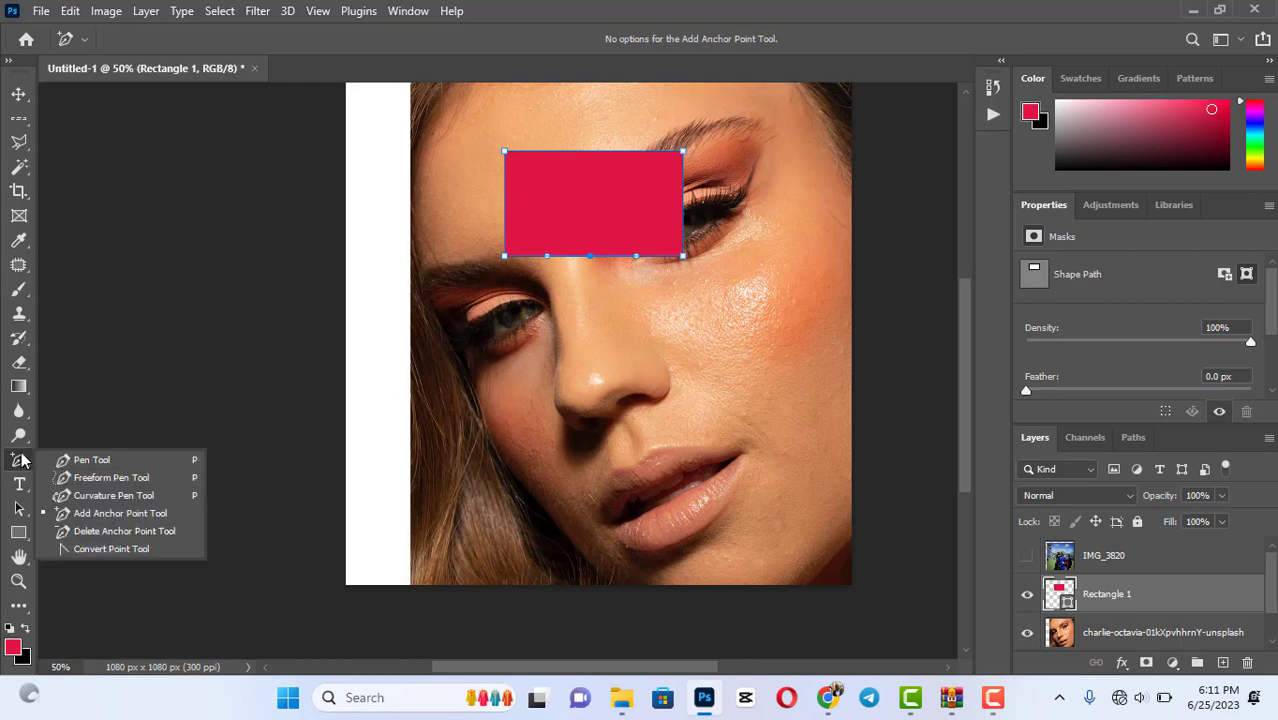
left_click(125, 531)
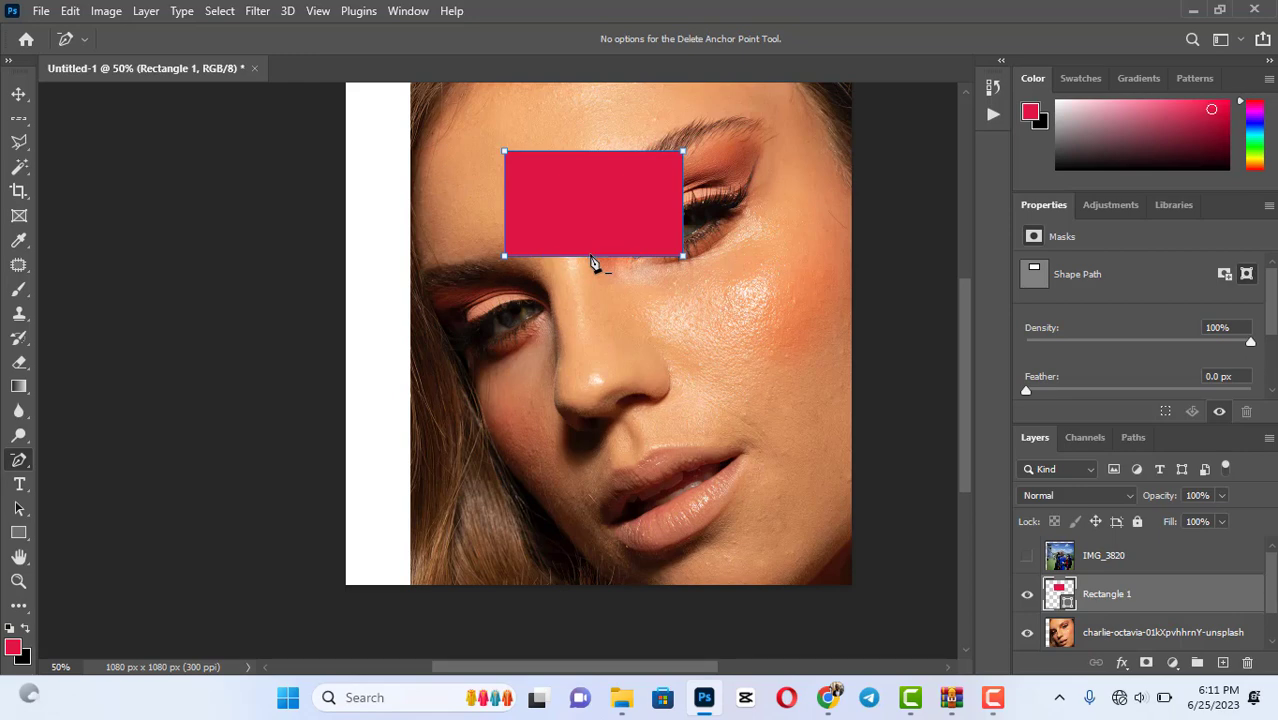
right_click(14, 461)
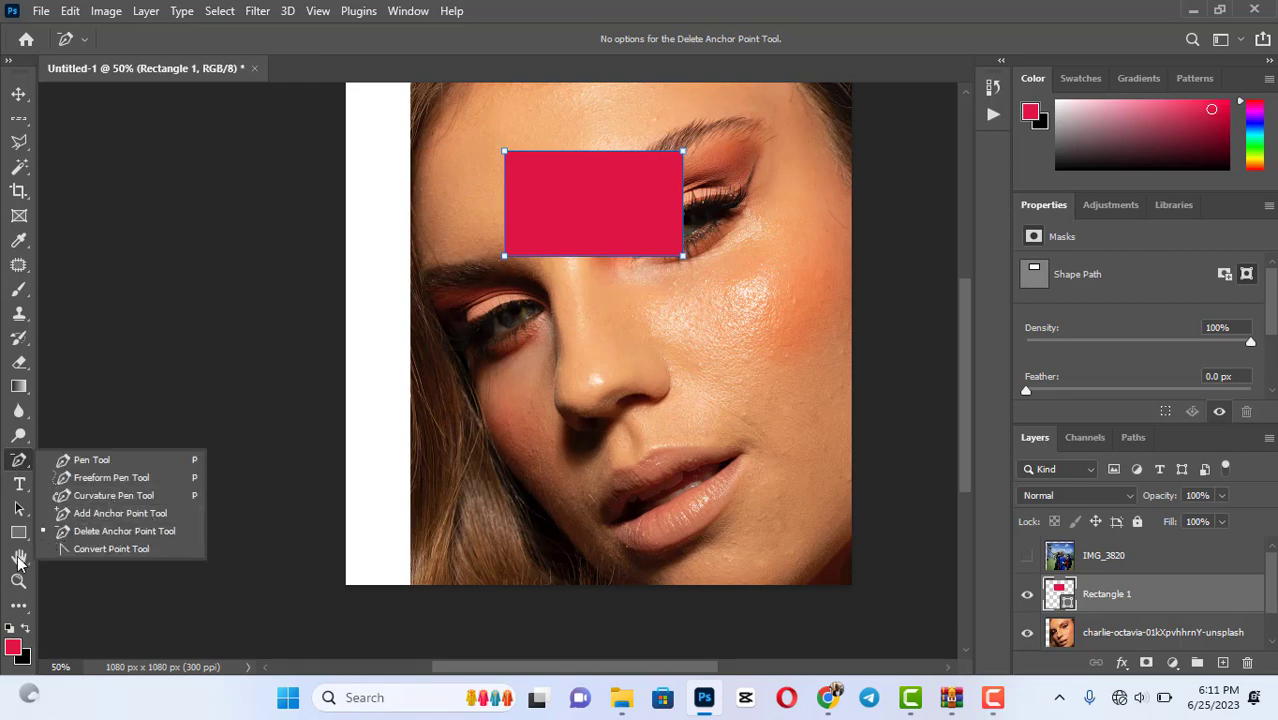
Add the horizontal text "fggdd" on the nose below the red rectangle and commit it.
left_click(14, 489)
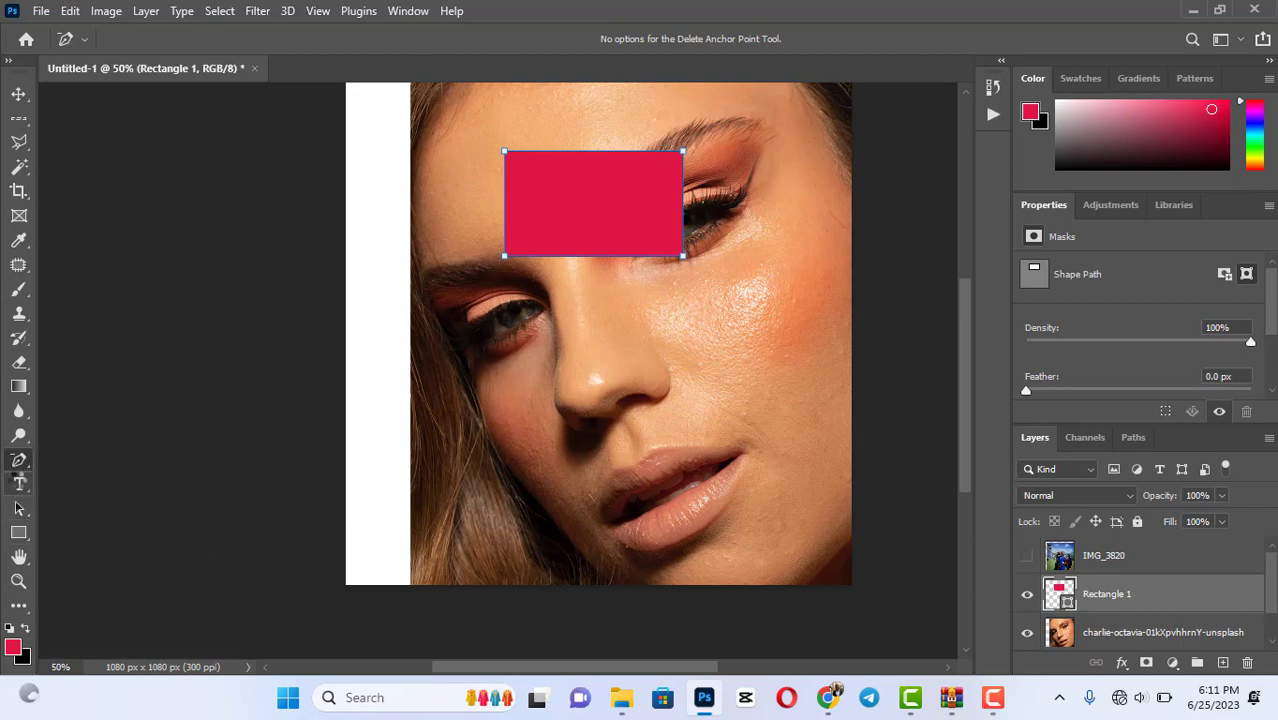
left_click(19, 483)
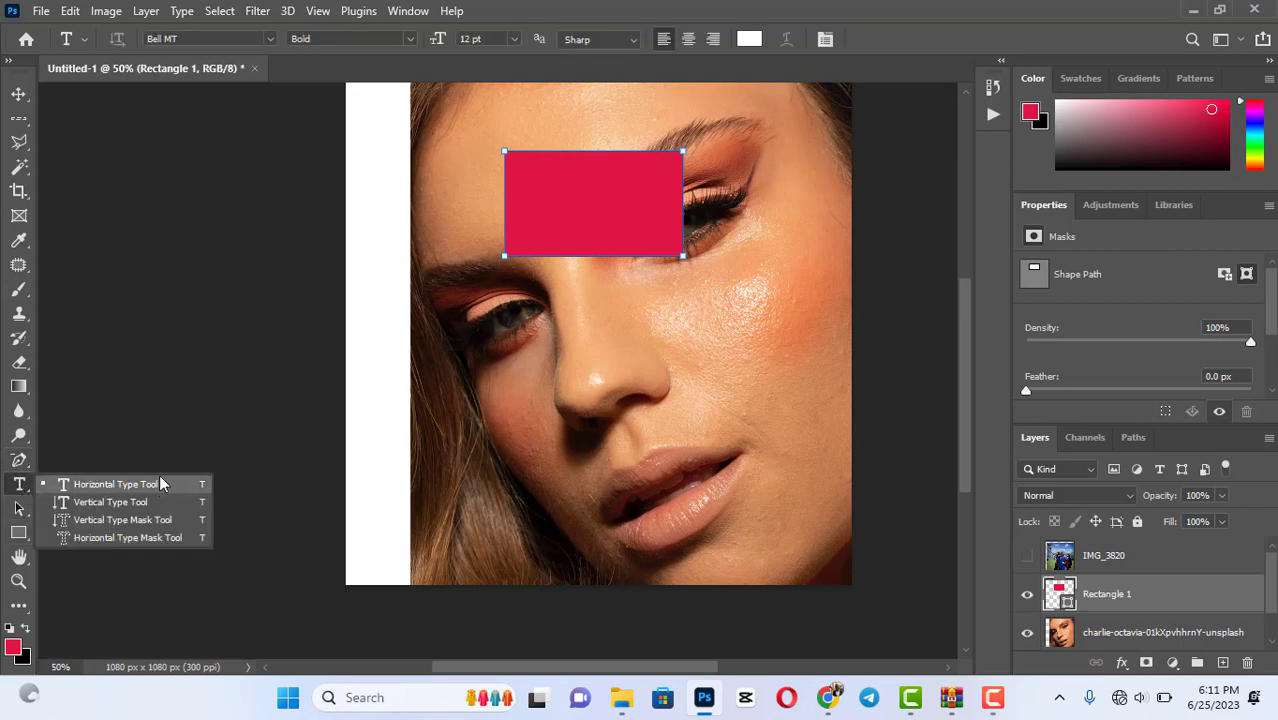
left_click(597, 334)
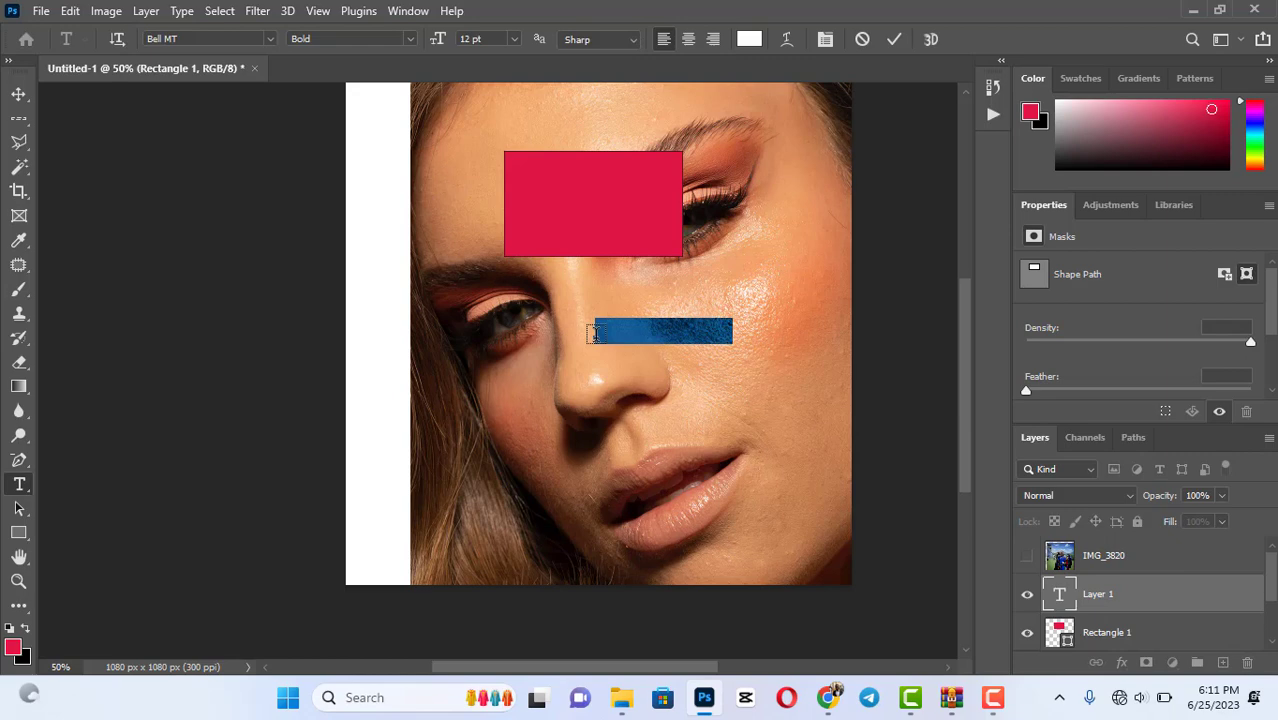
type("fggdd")
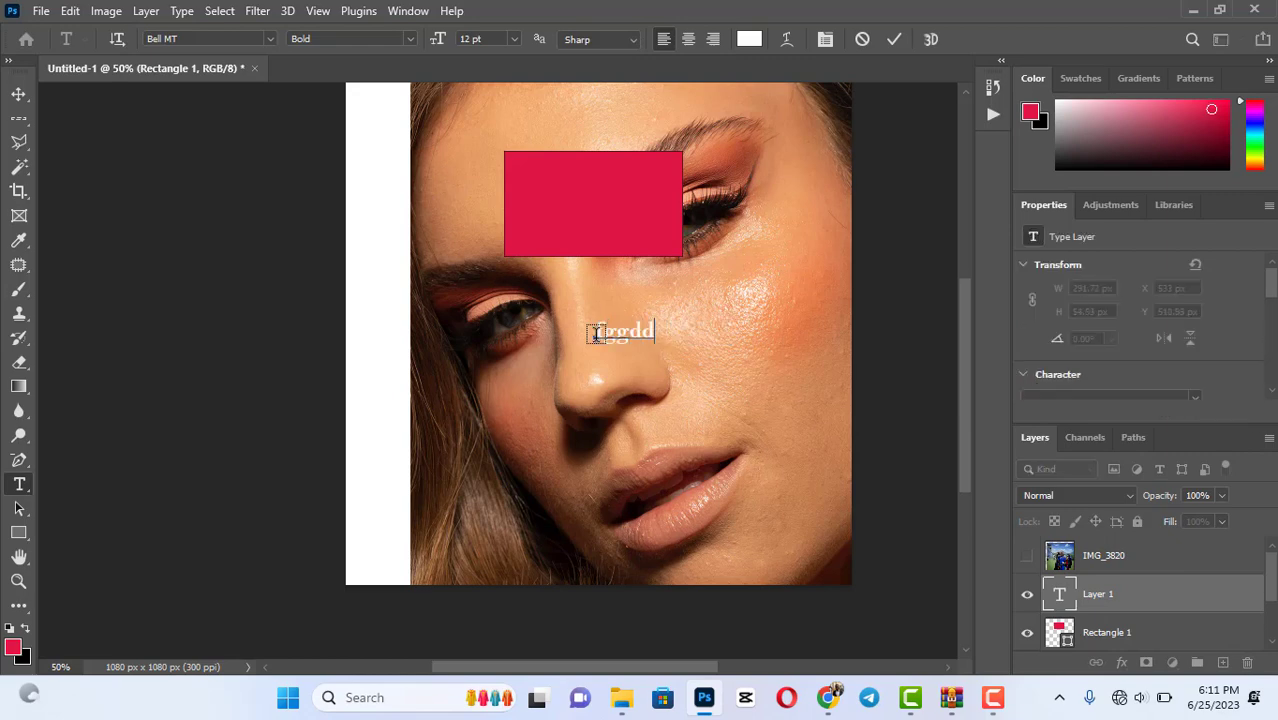
left_click(897, 39)
right_click(19, 484)
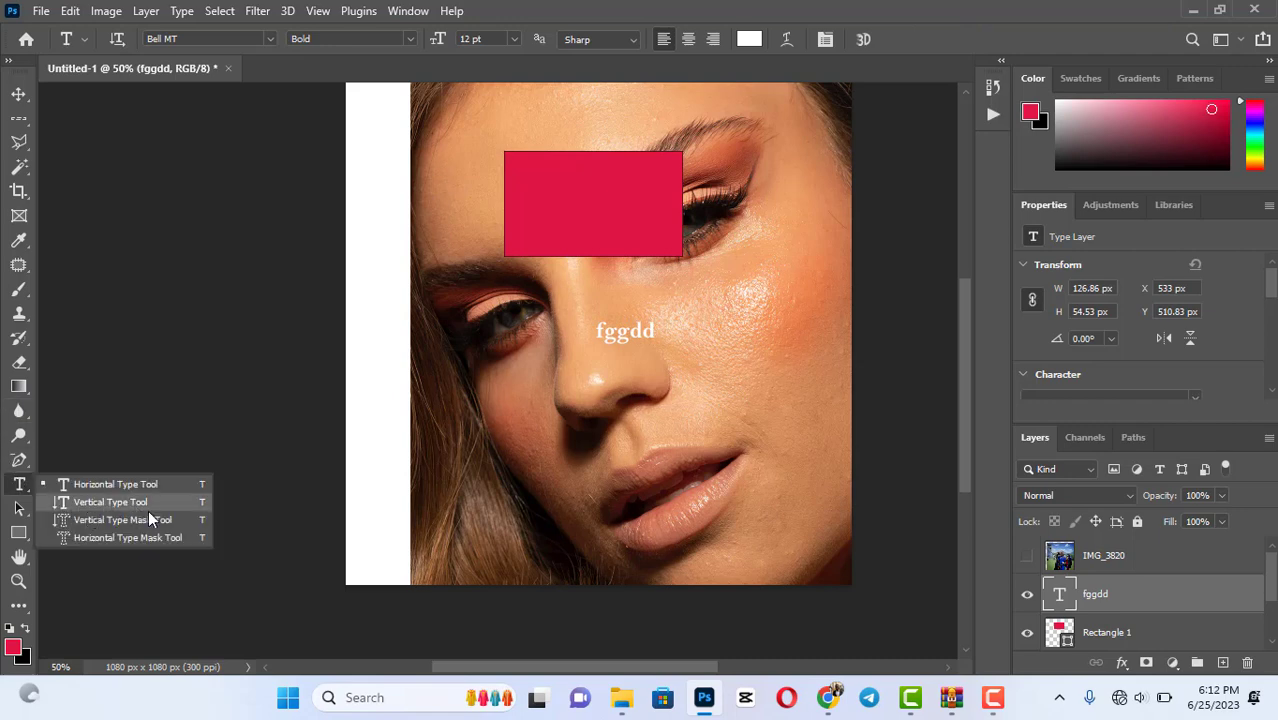
right_click(21, 514)
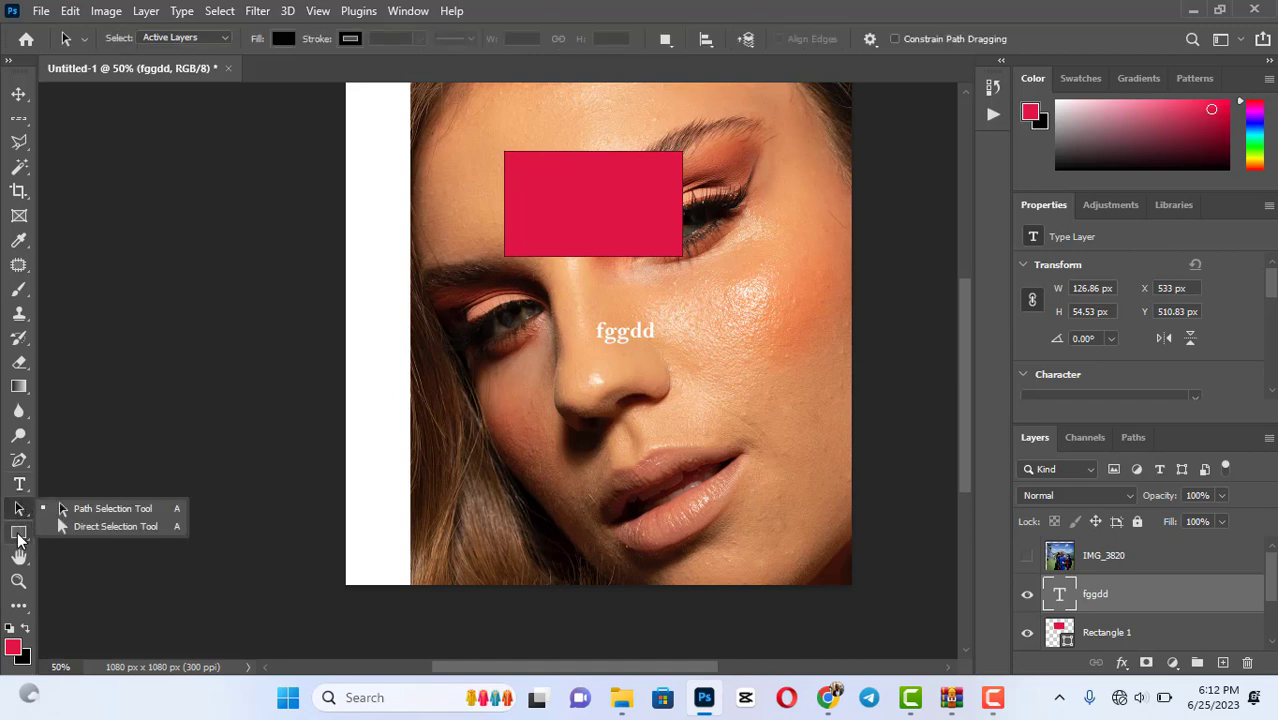
right_click(17, 535)
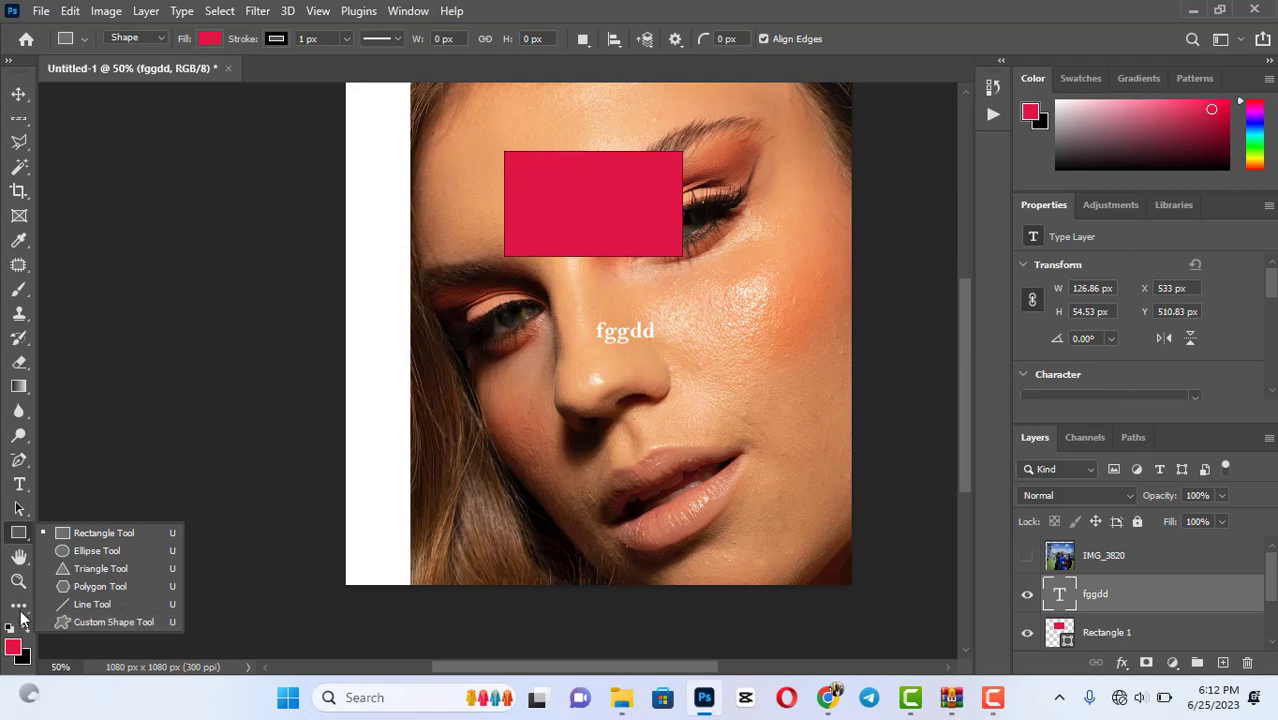
Inspect the text and the lit cheek with the Zoom Tool at magnifications between 33.3% and 200%.
left_click(18, 582)
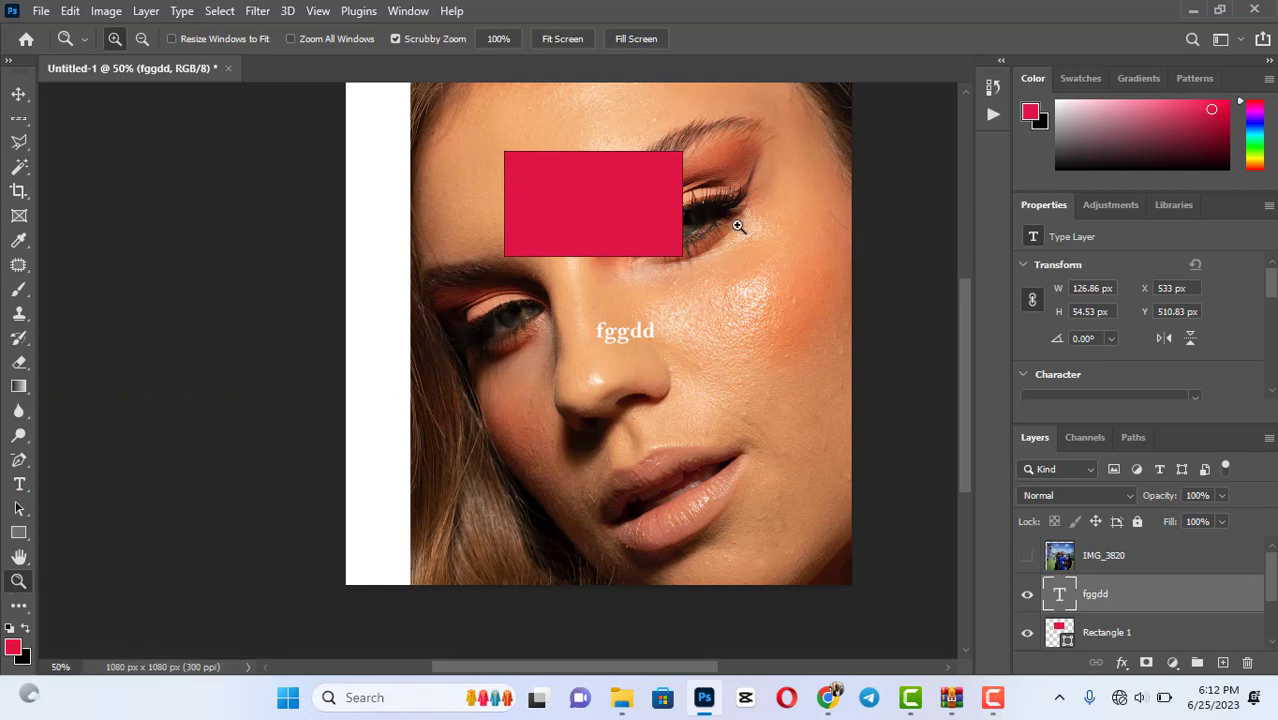
left_click(705, 283)
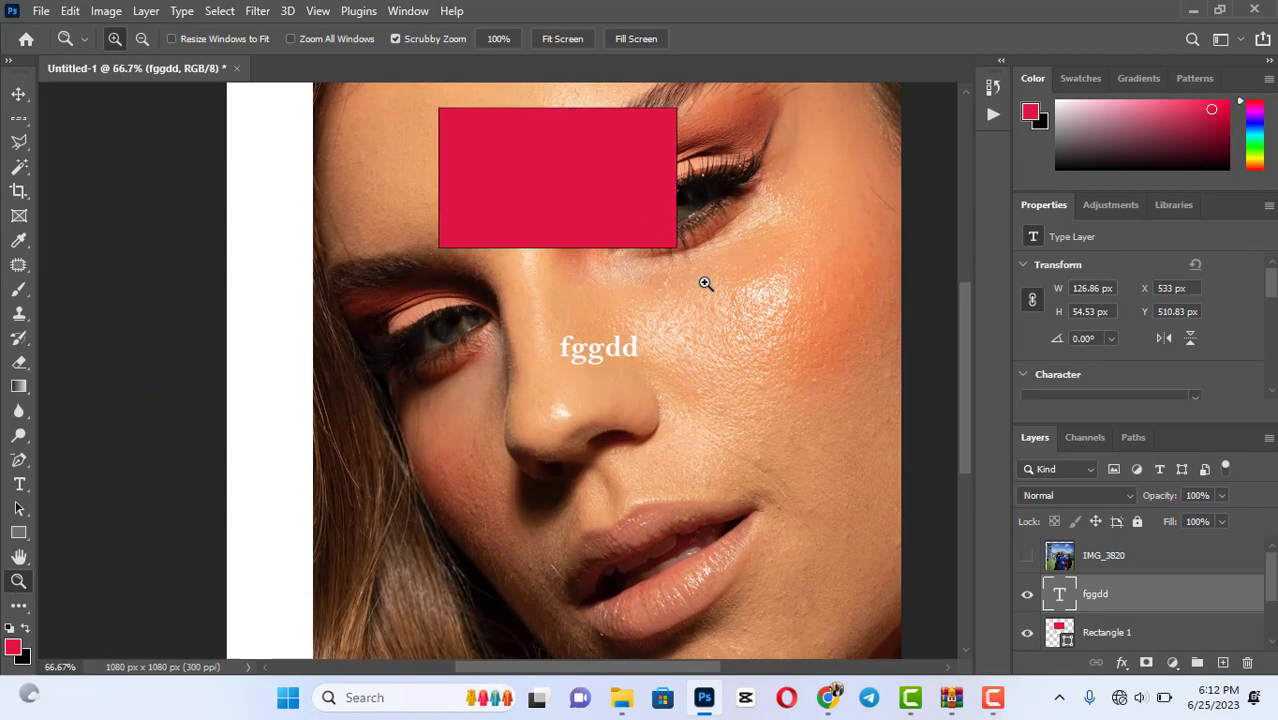
left_click(705, 283)
left_click(705, 283)
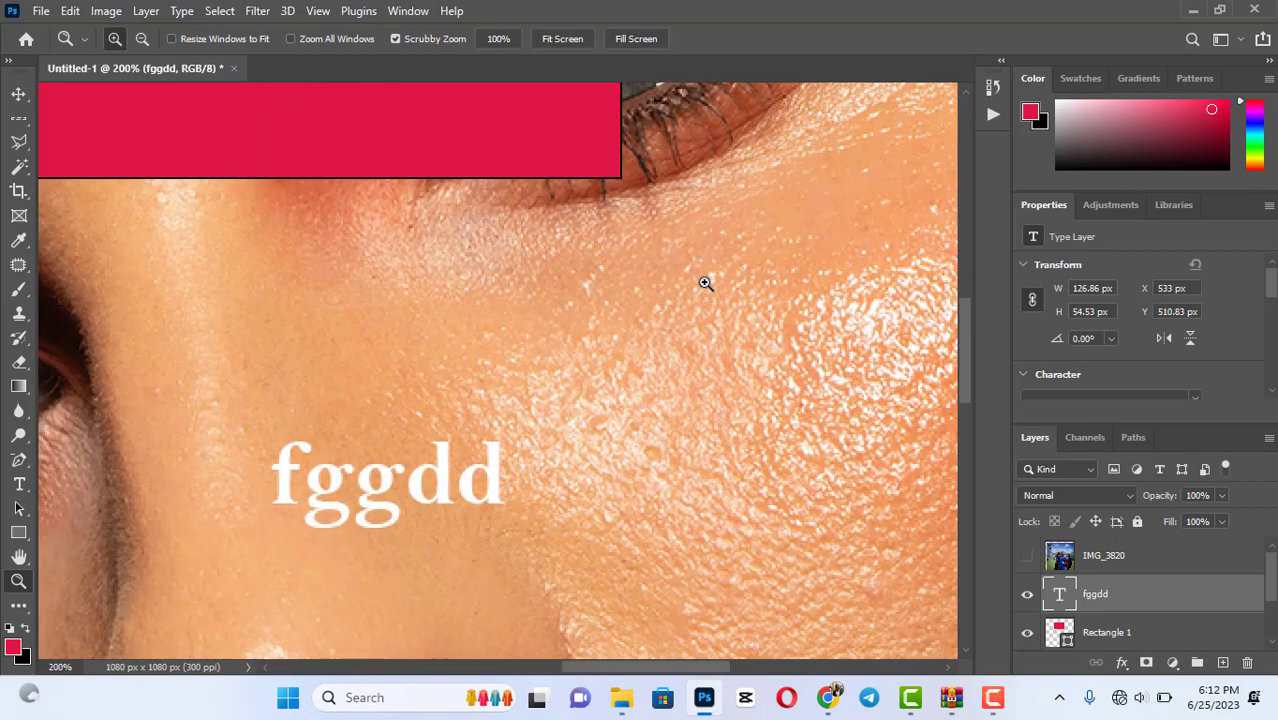
key("alt")
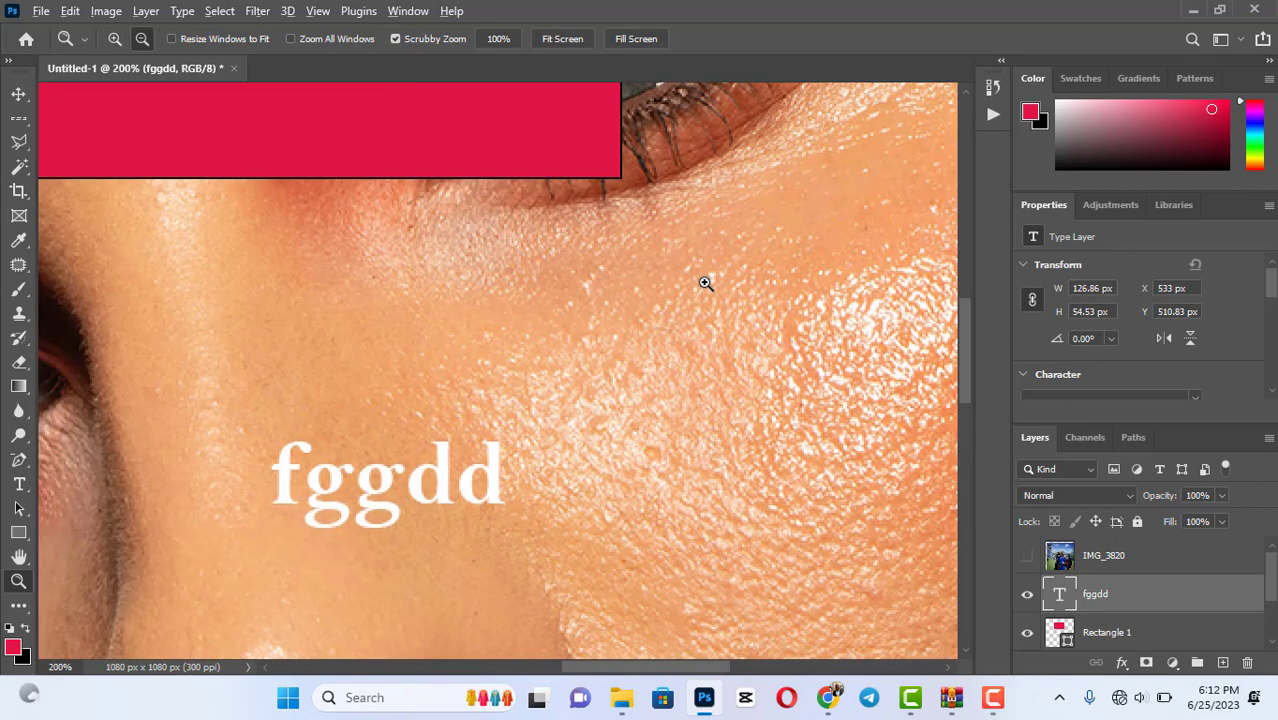
left_click(705, 283, "alt")
left_click(705, 283, "alt")
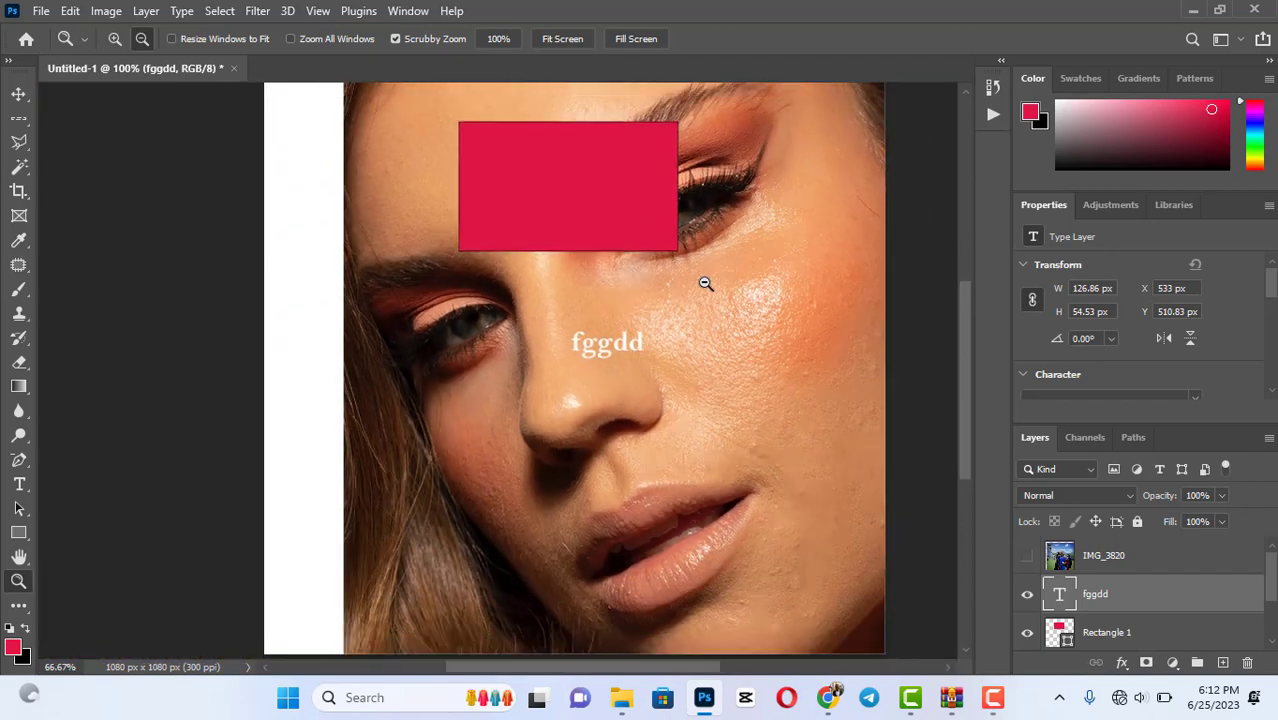
left_click(705, 283, "alt")
left_click(705, 283, "alt")
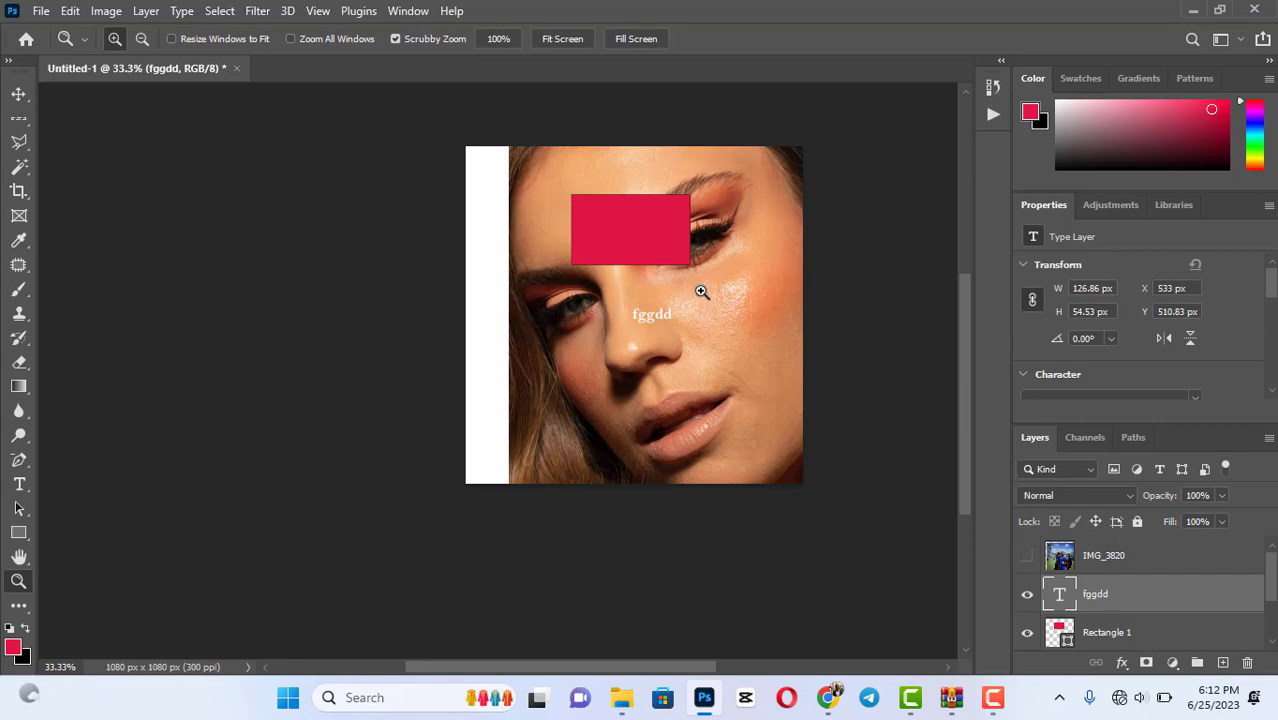
left_click_drag(701, 291, 725, 337)
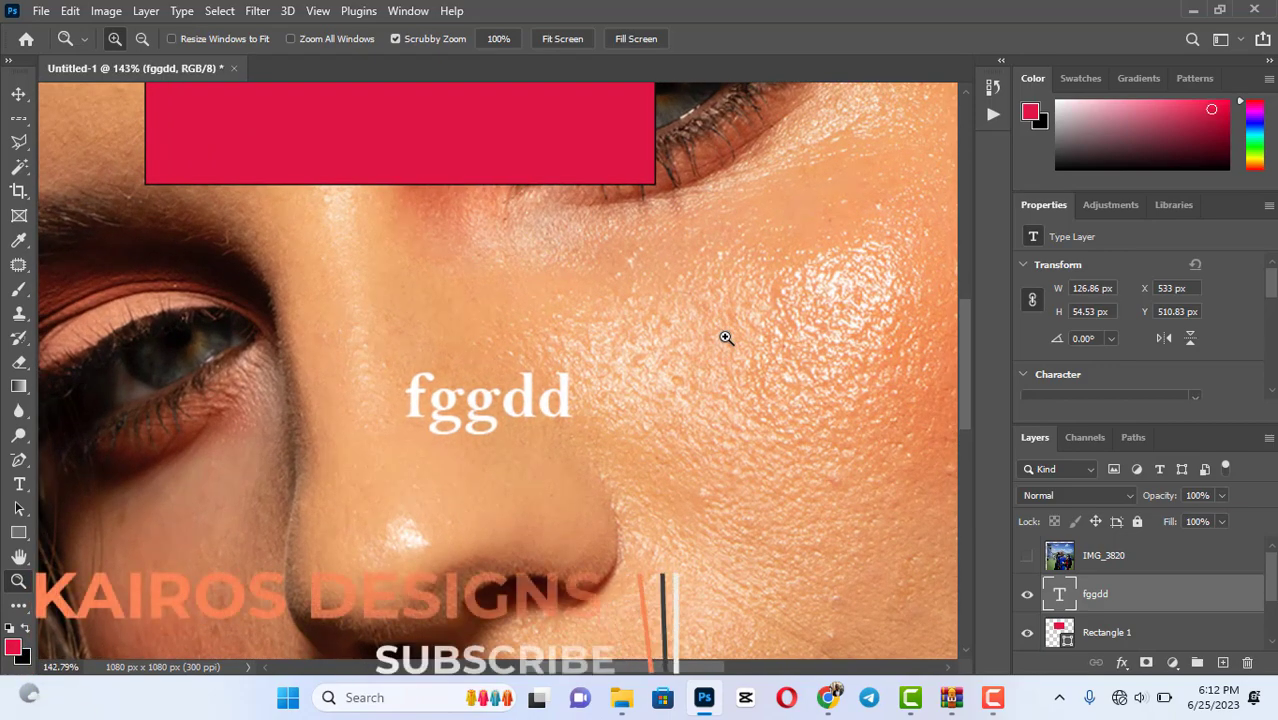
left_click(732, 359)
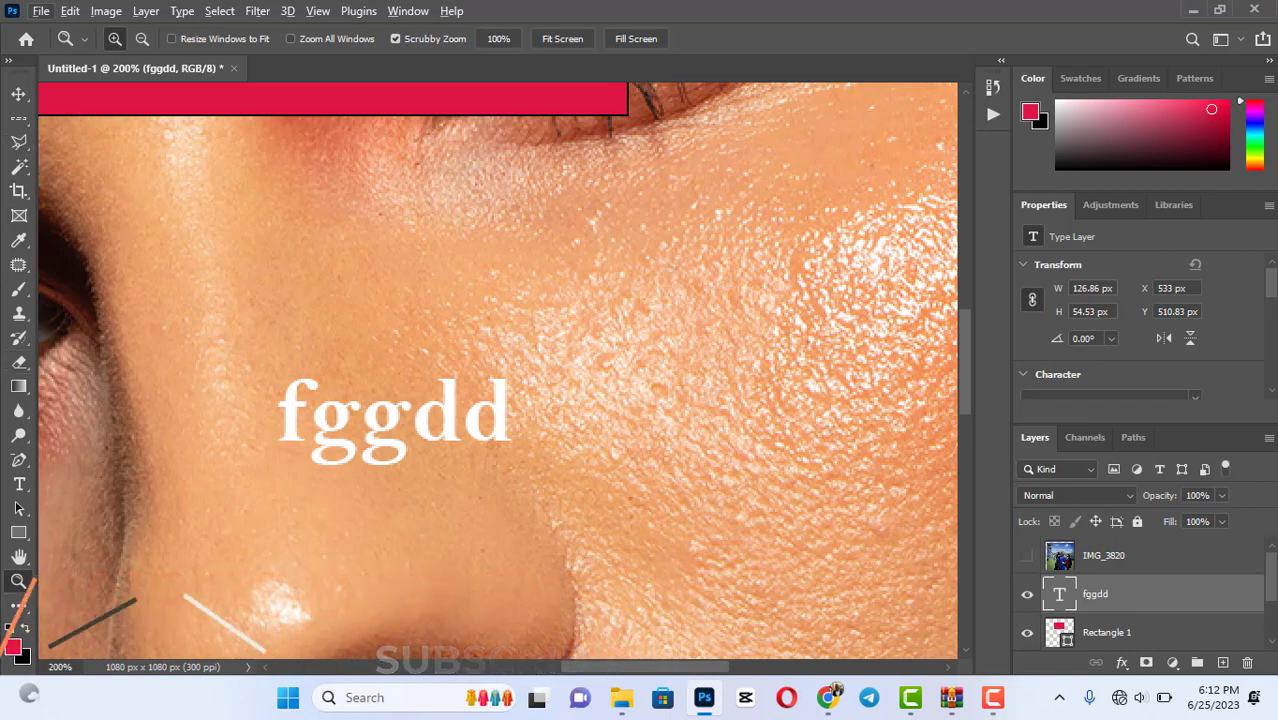
Set up a Save for Web (Legacy) export of the composition as JPEG at Maximum quality.
left_click(41, 12)
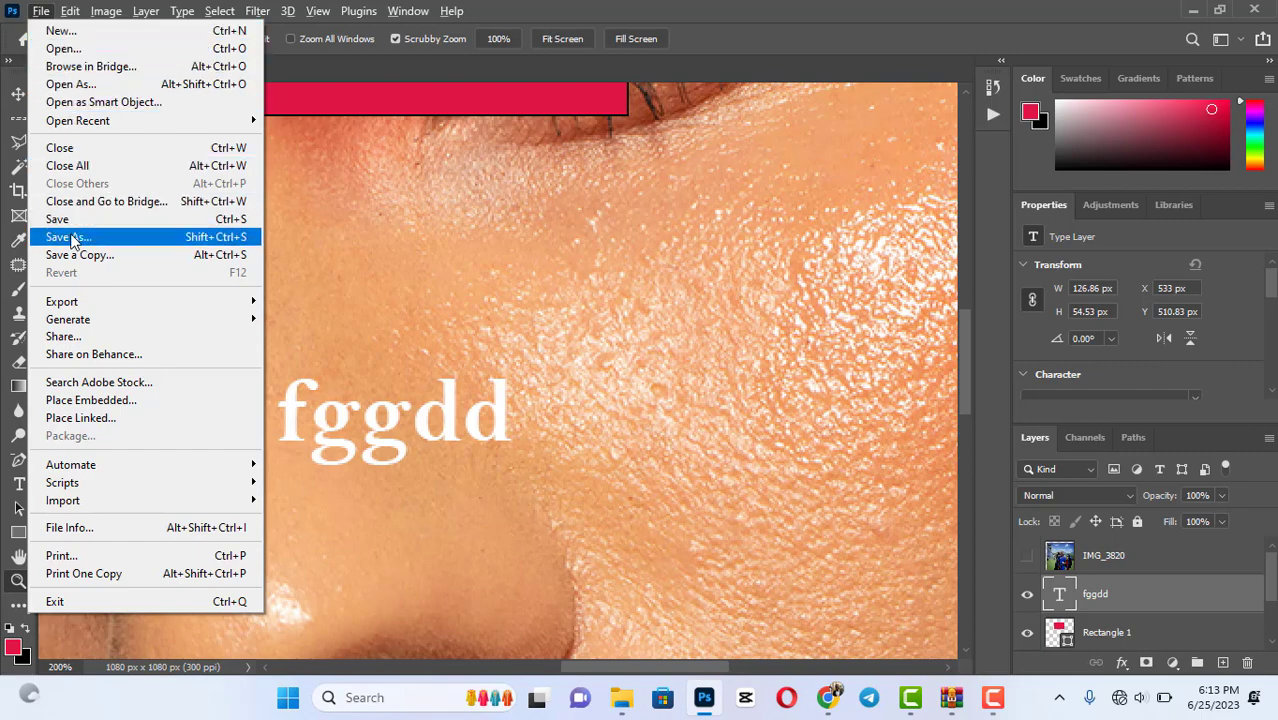
mouse_move(89, 310)
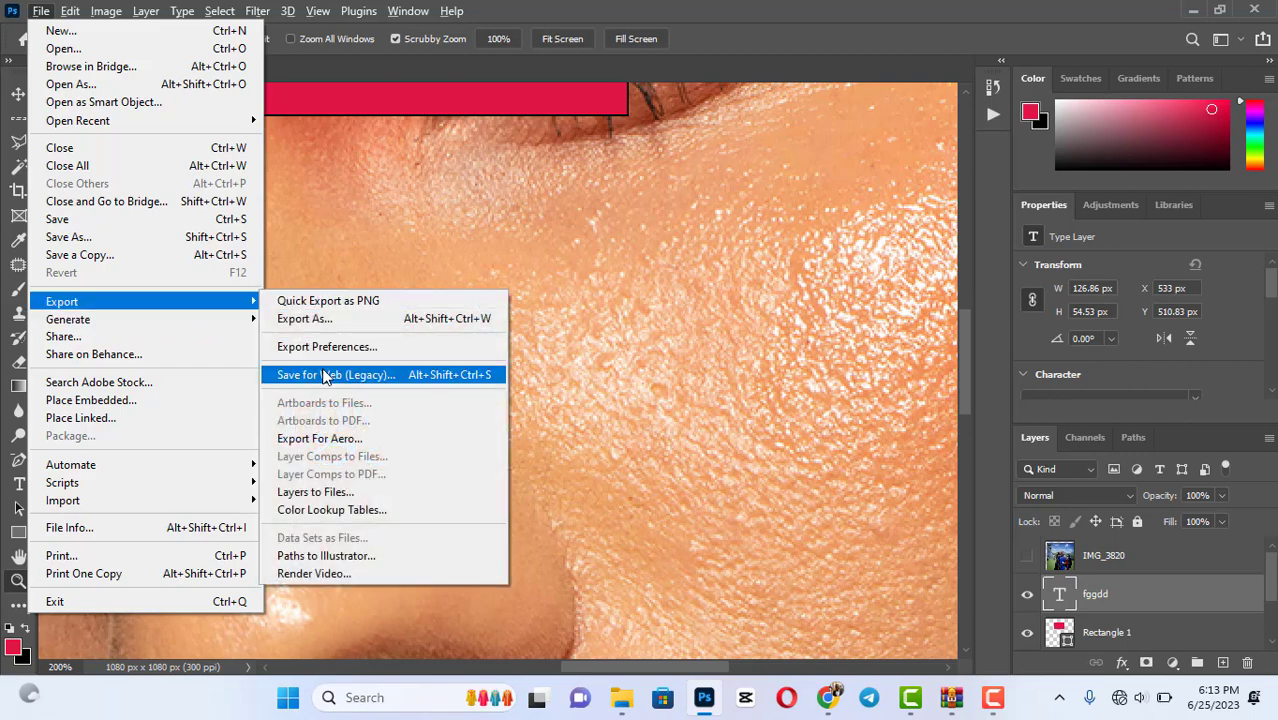
left_click(323, 375)
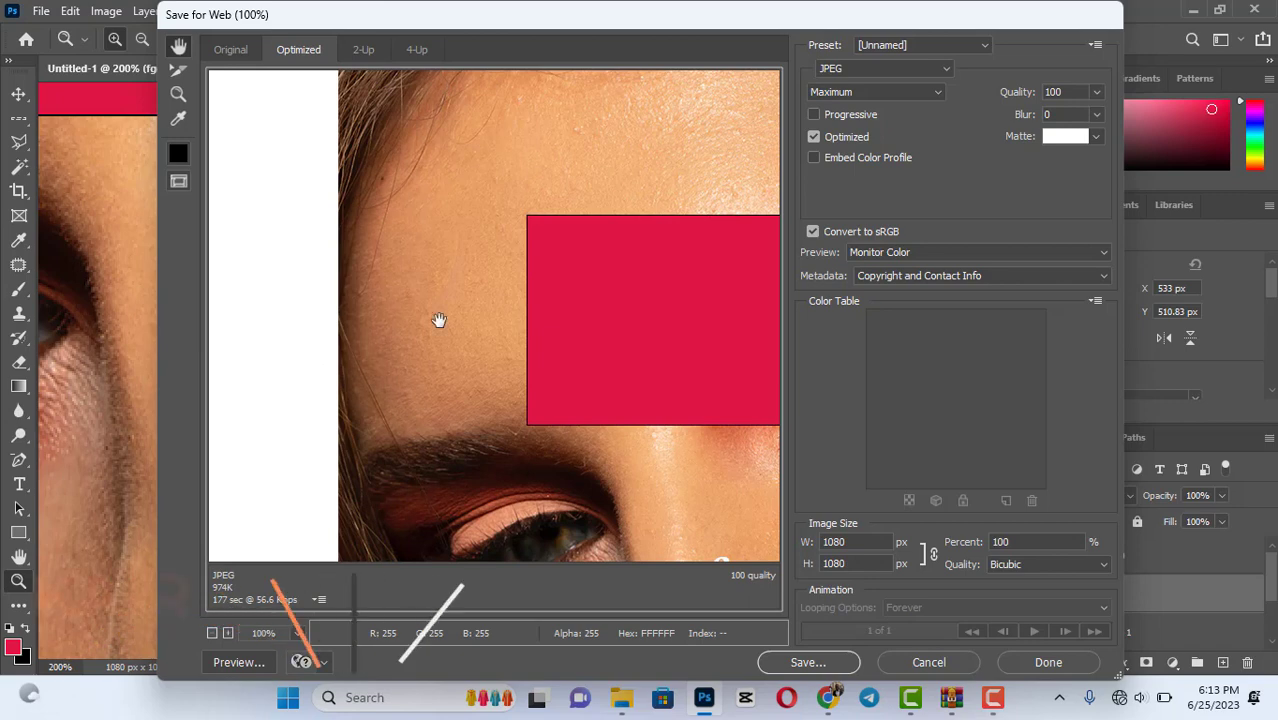
left_click(940, 67)
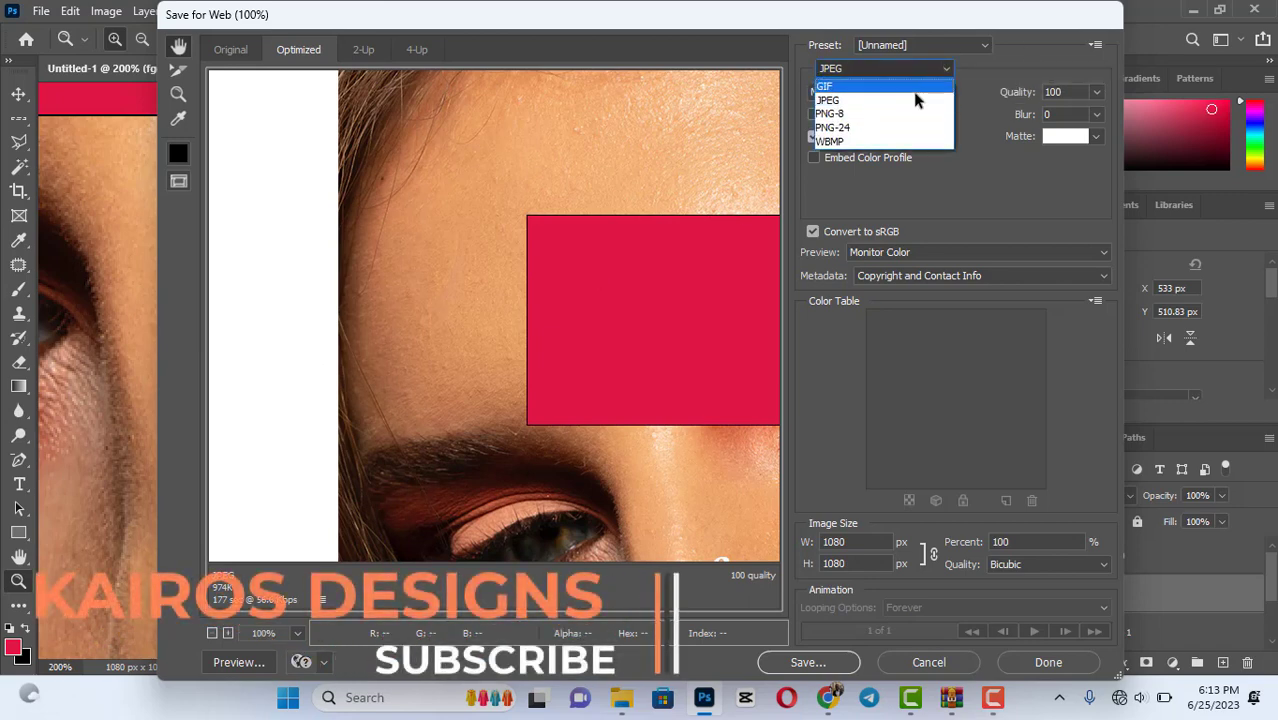
left_click(912, 95)
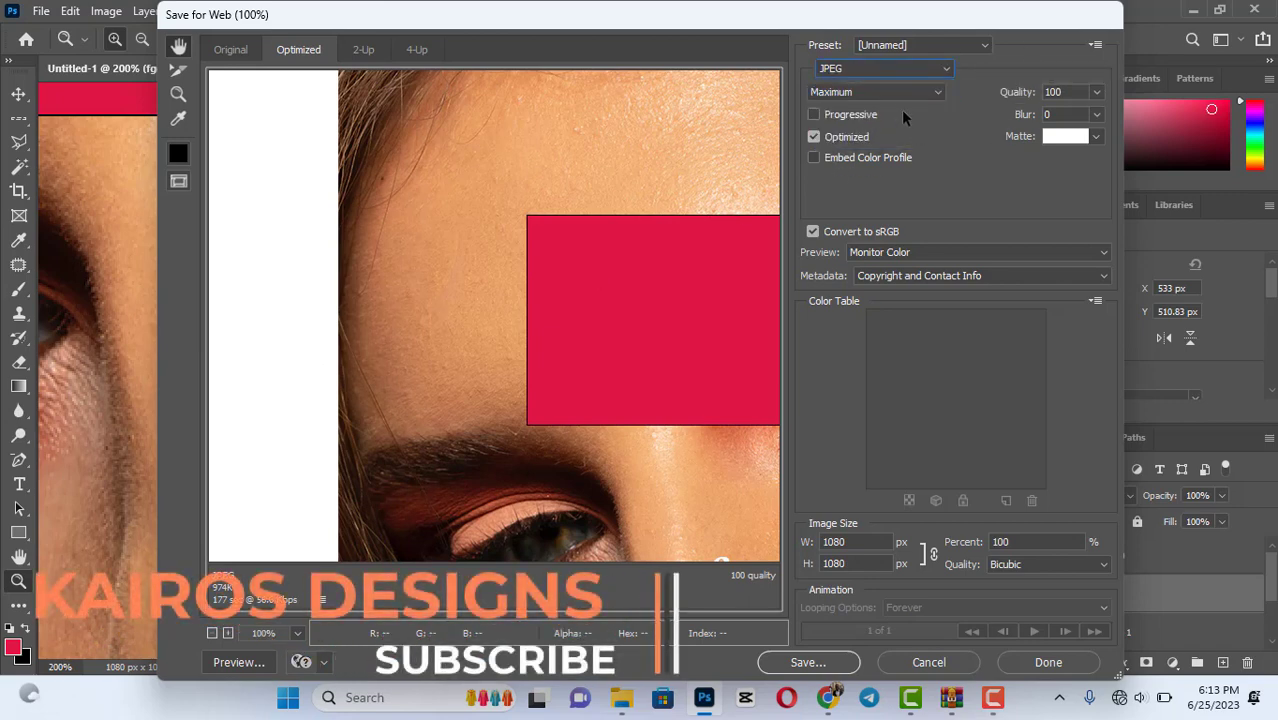
left_click(928, 93)
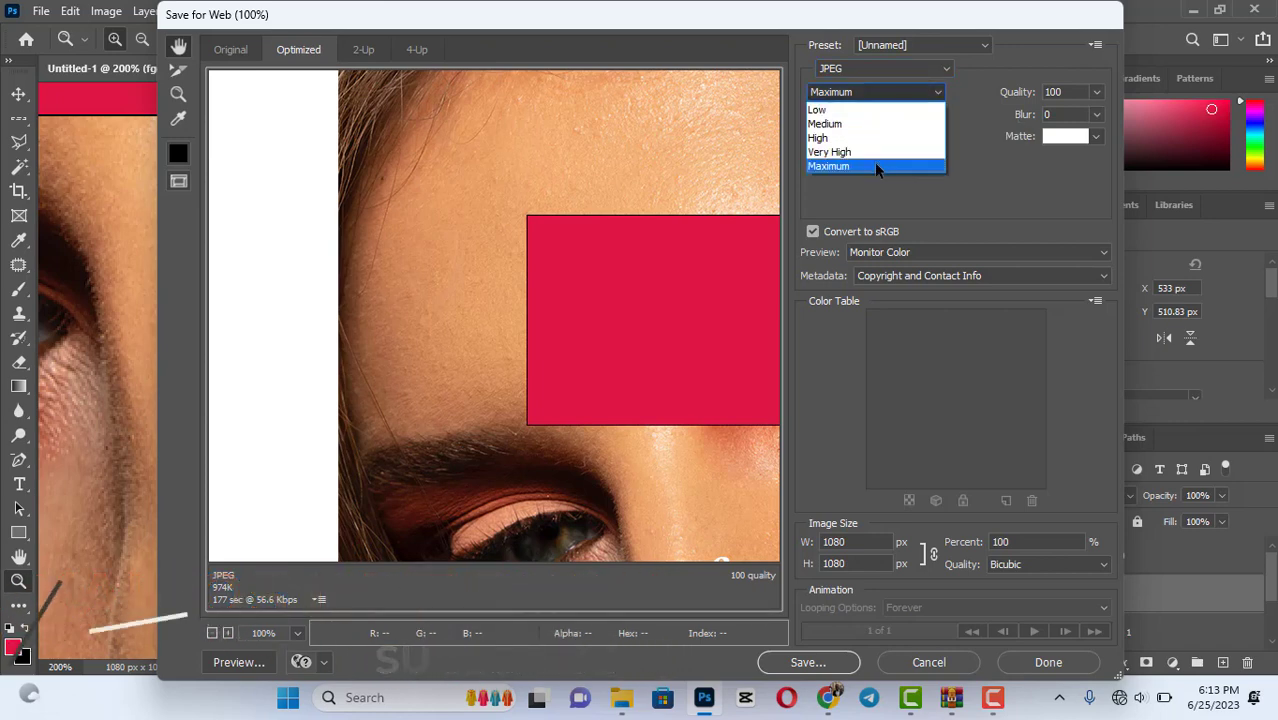
left_click(876, 166)
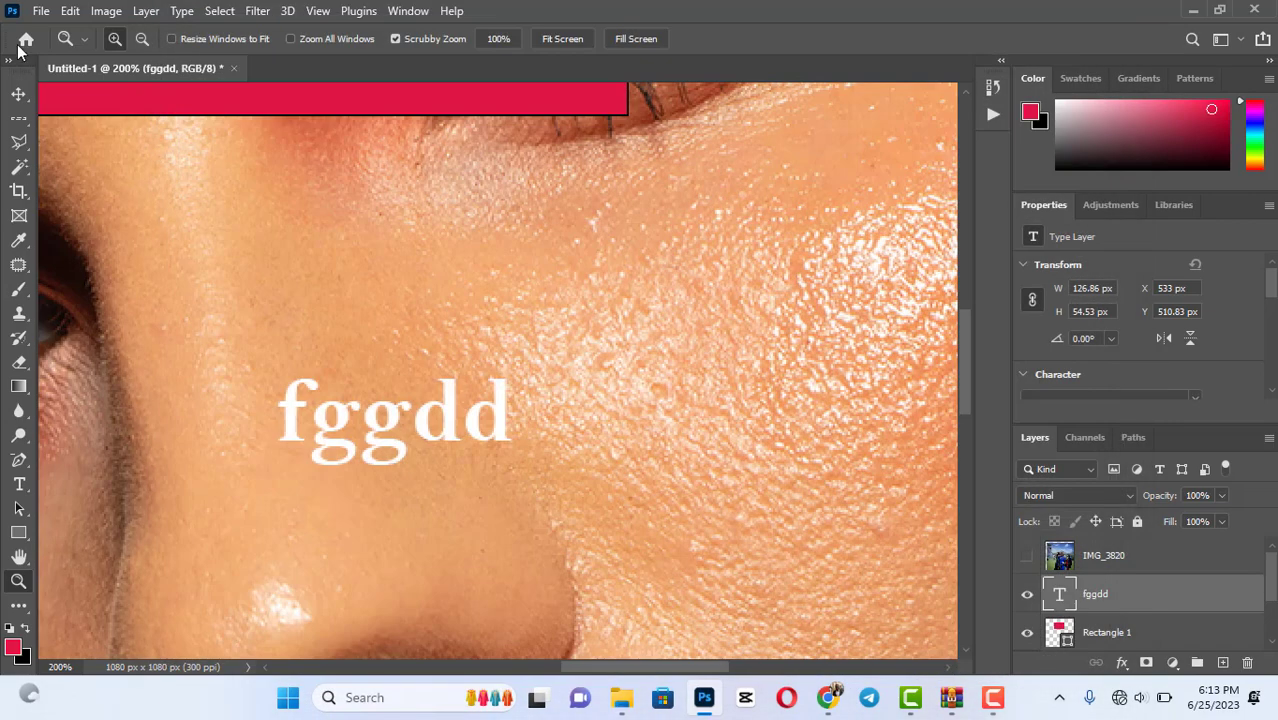
left_click(50, 14)
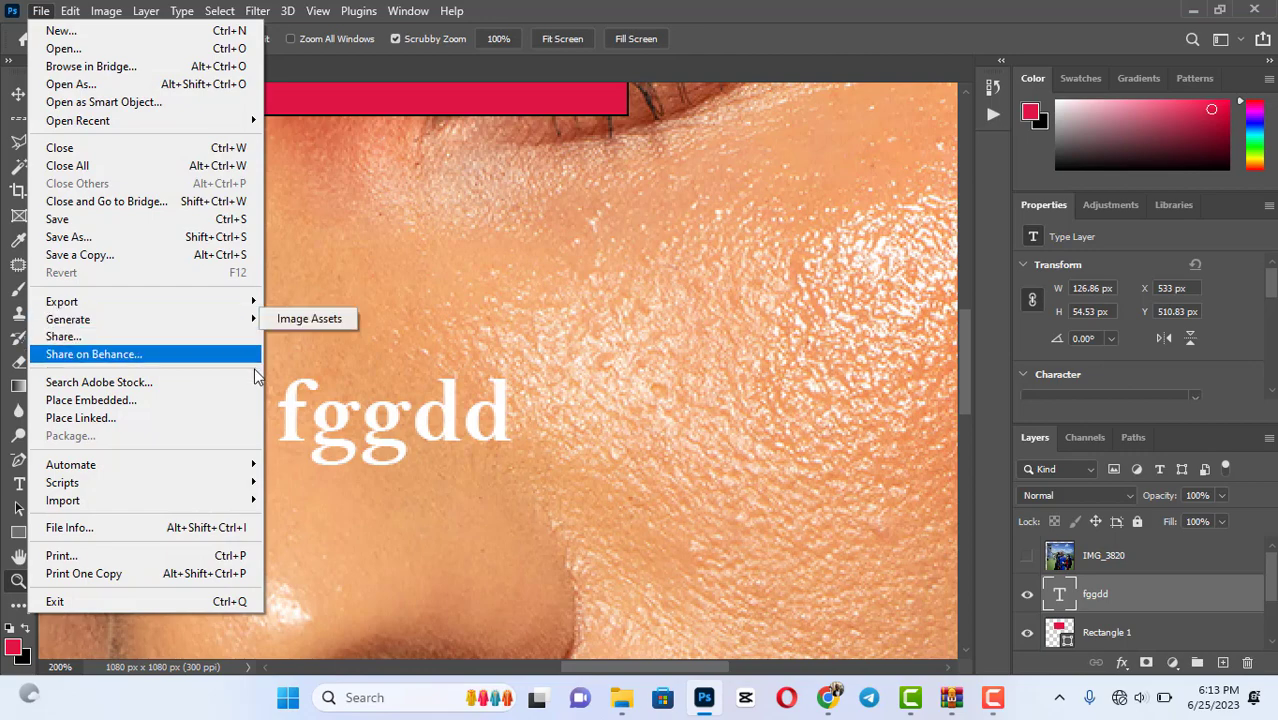
mouse_move(73, 10)
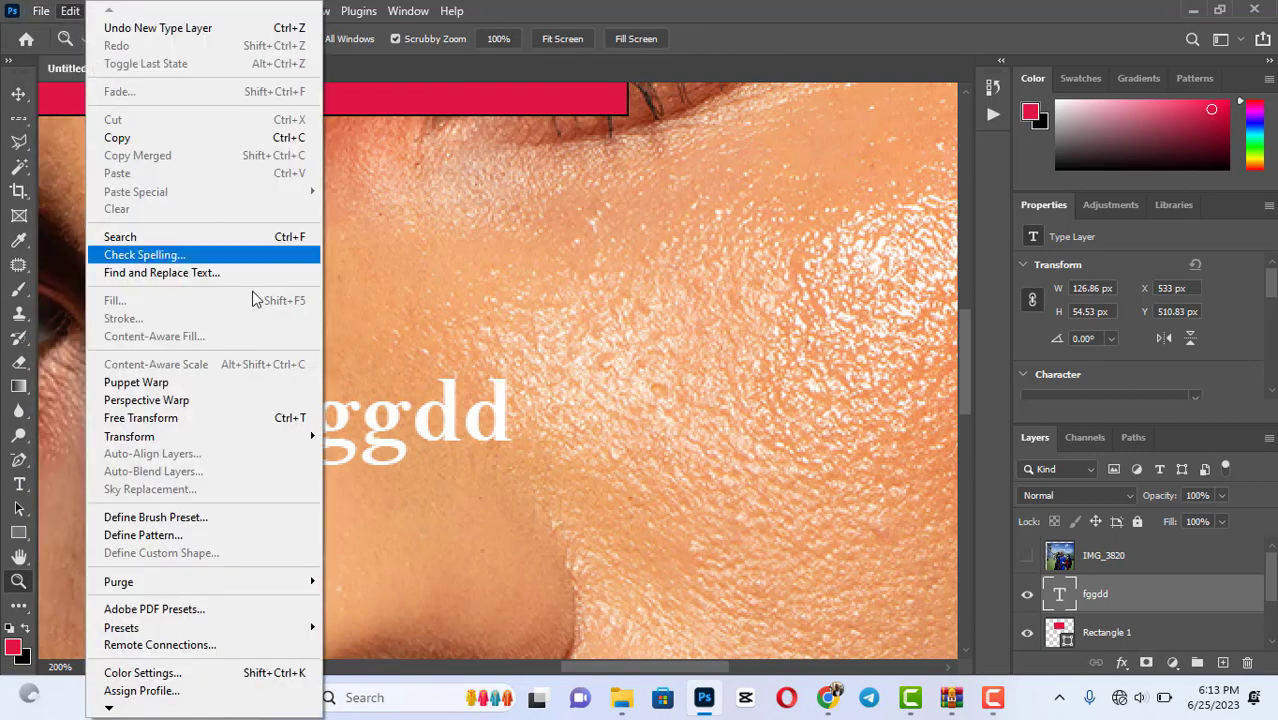
mouse_move(293, 447)
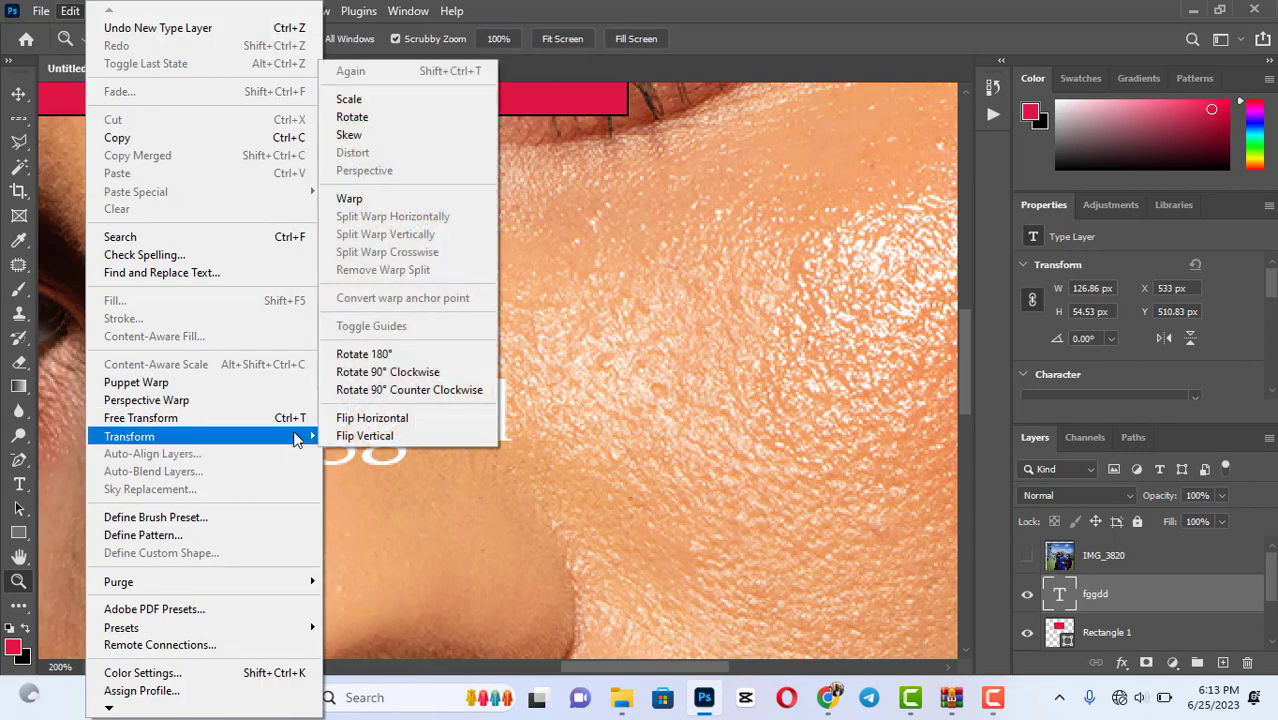
mouse_move(162, 12)
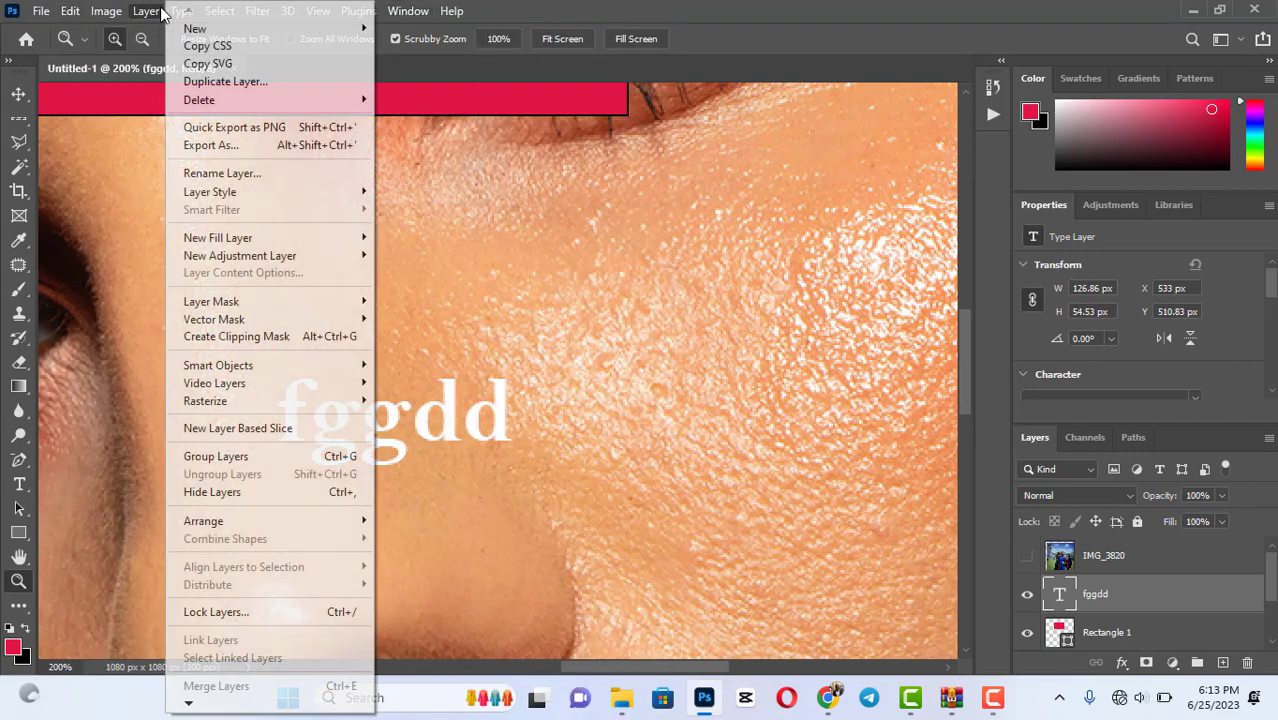
mouse_move(240, 10)
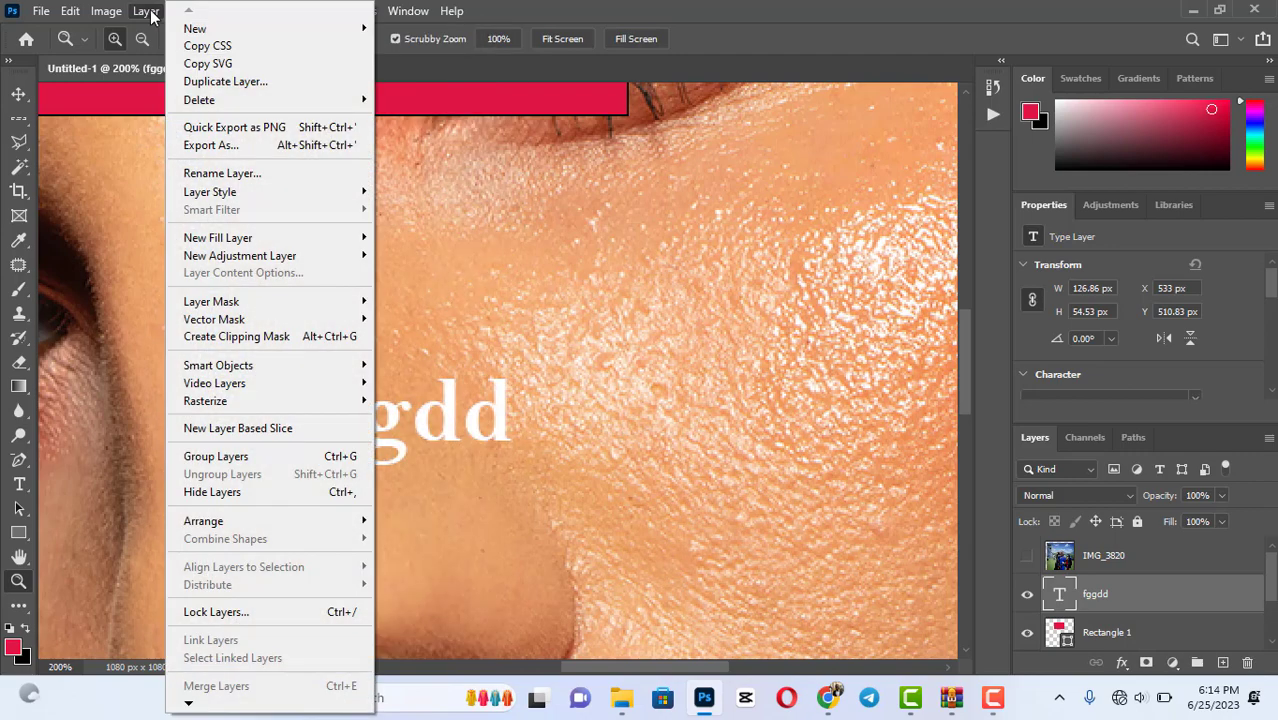
mouse_move(405, 12)
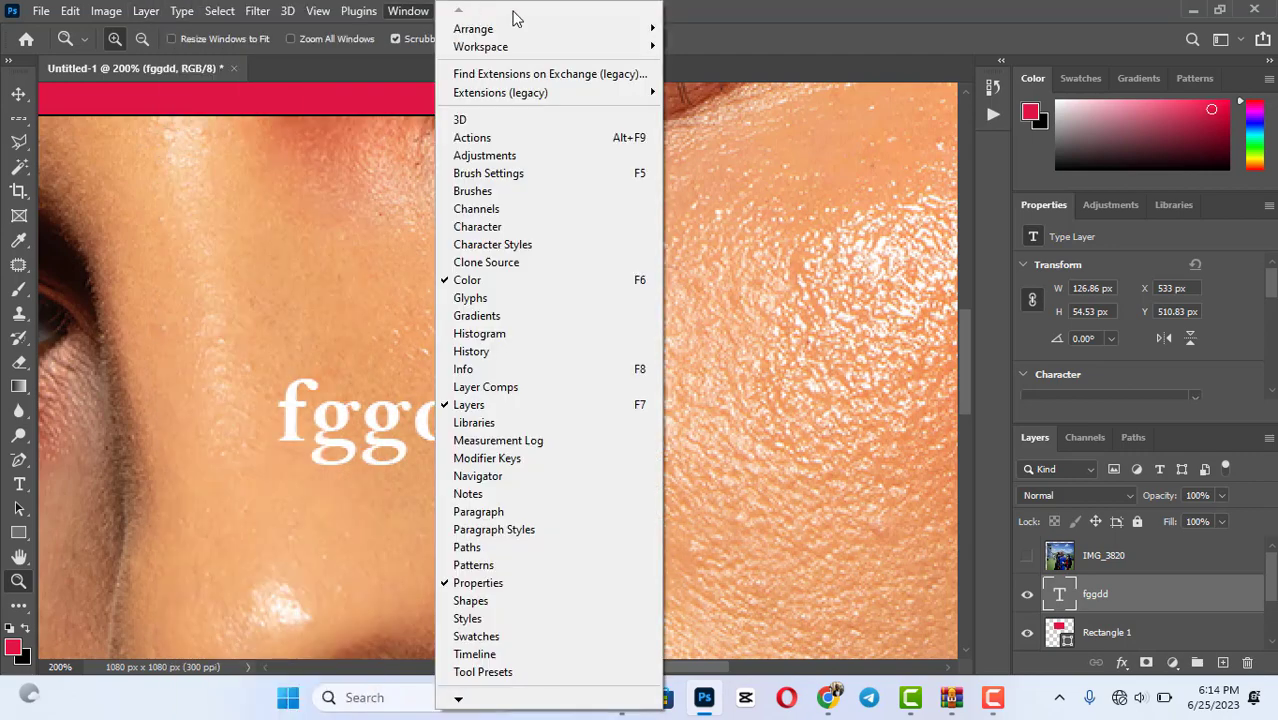
mouse_move(1005, 710)
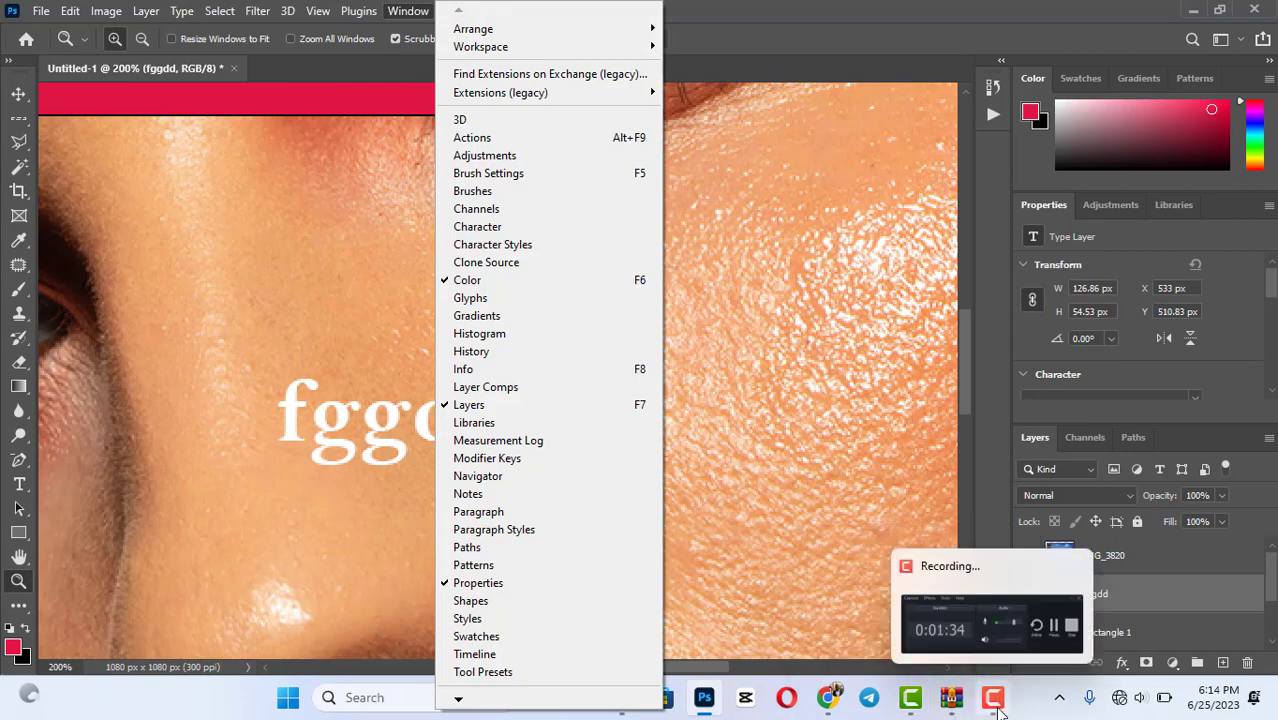
left_click(998, 710)
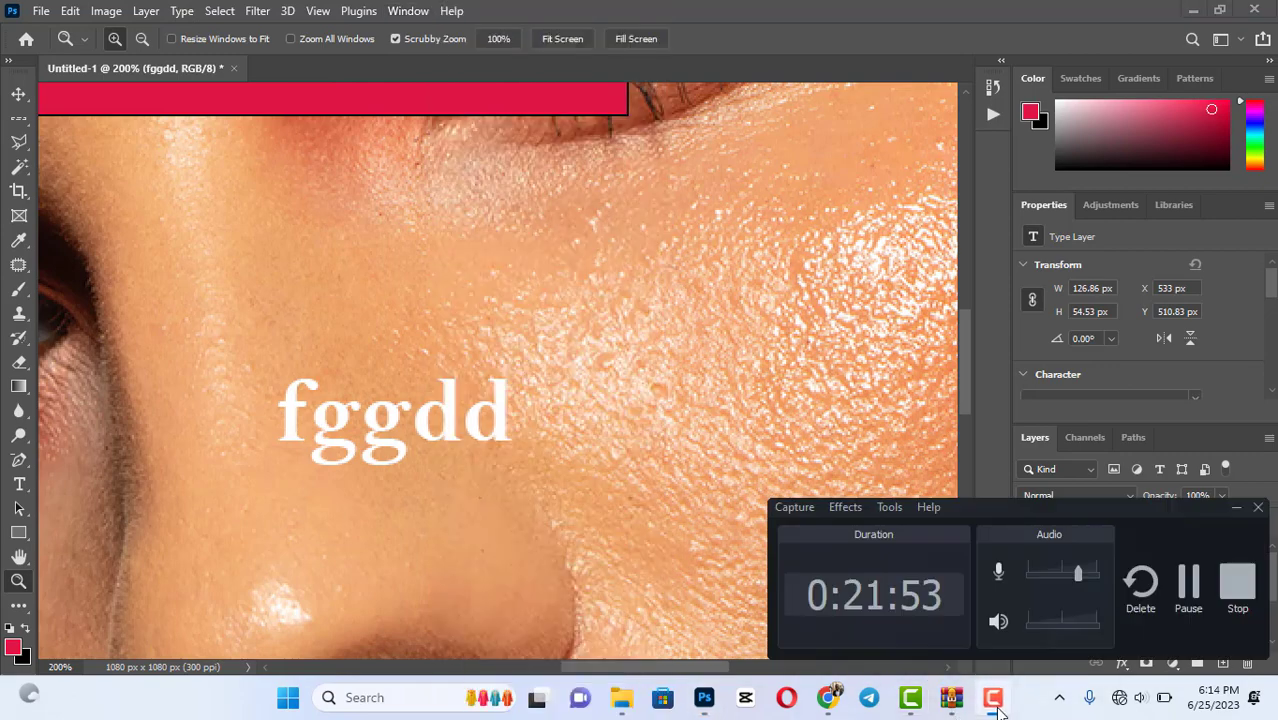
left_click(1240, 583)
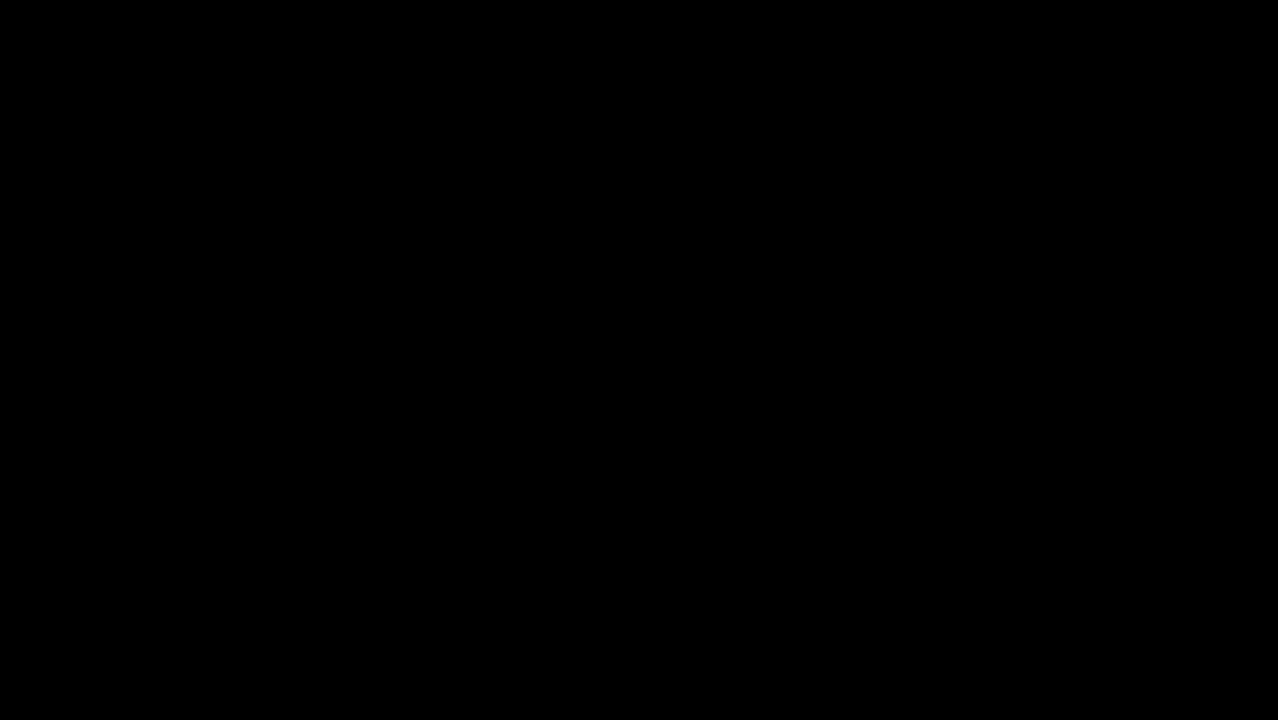